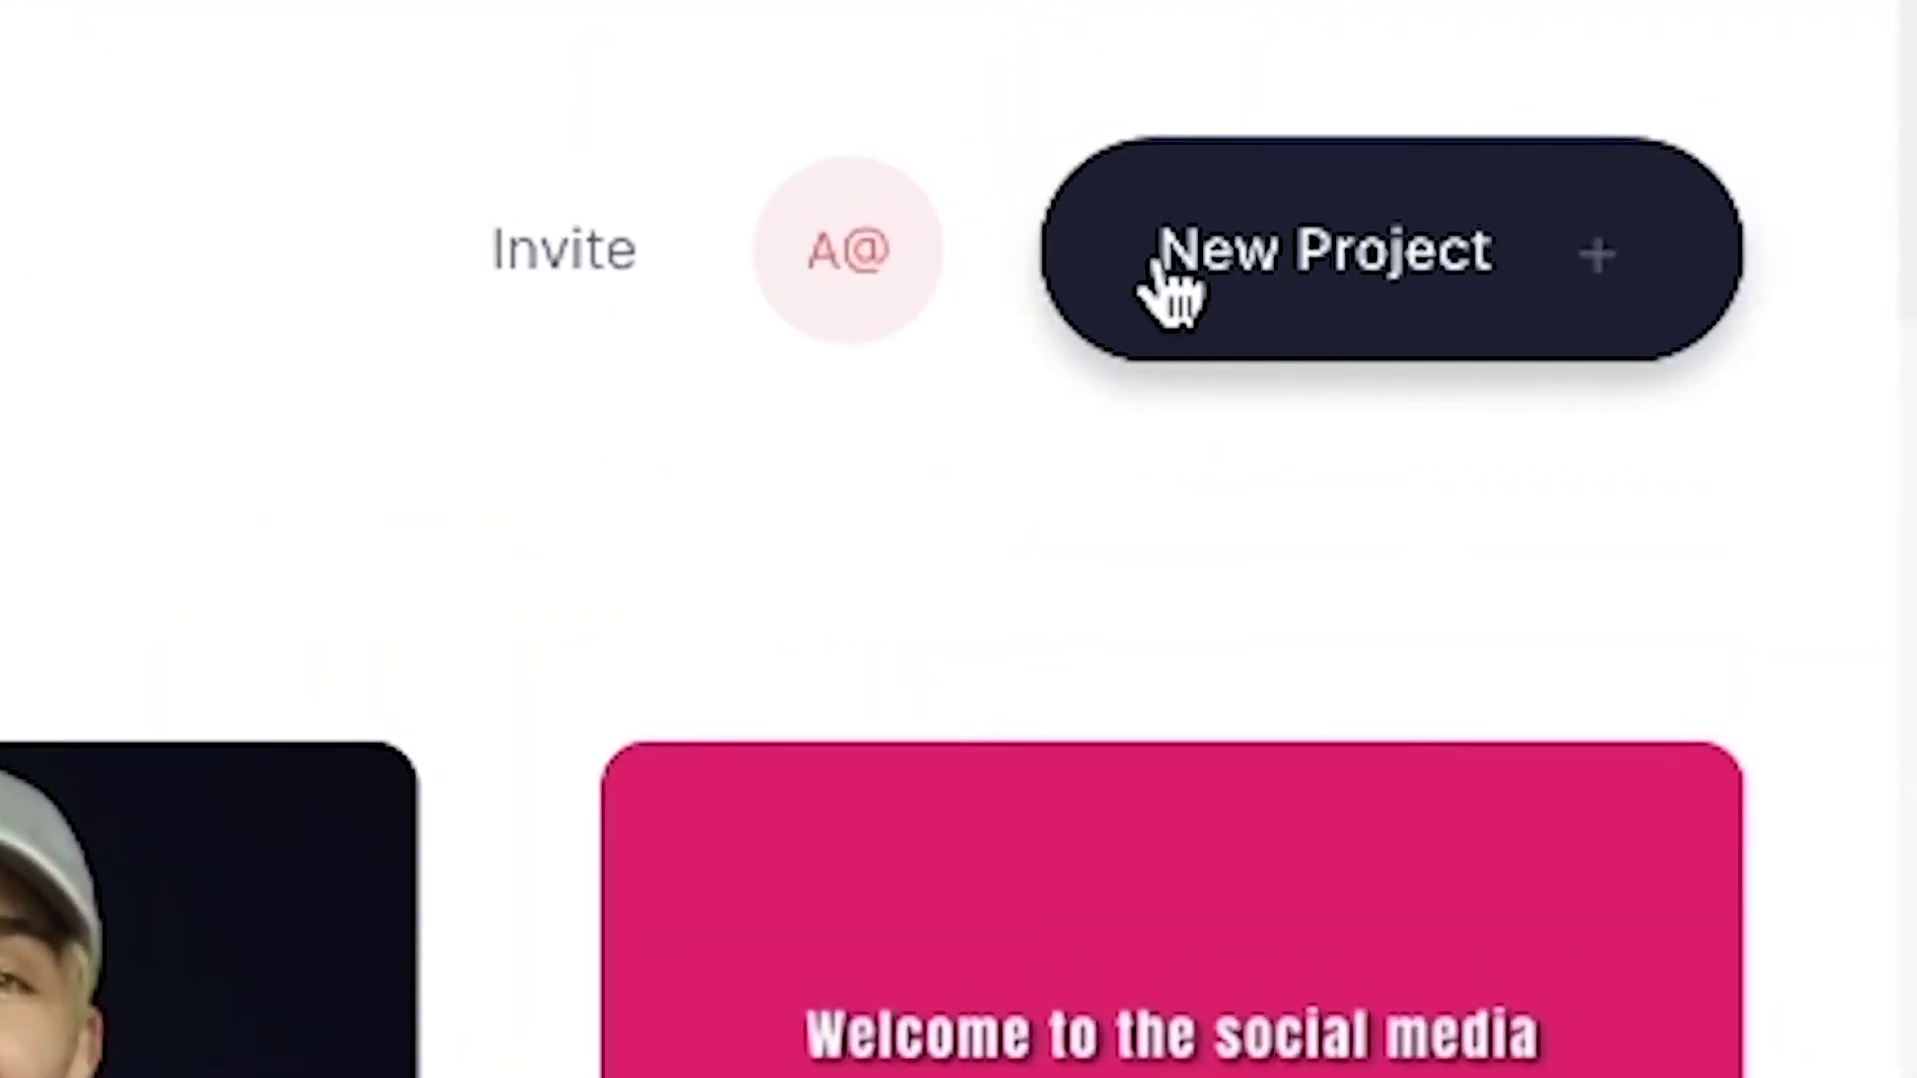
# Start a new project and upload Podcast Video.mp4 from the computer
pyautogui.click(1168, 270)
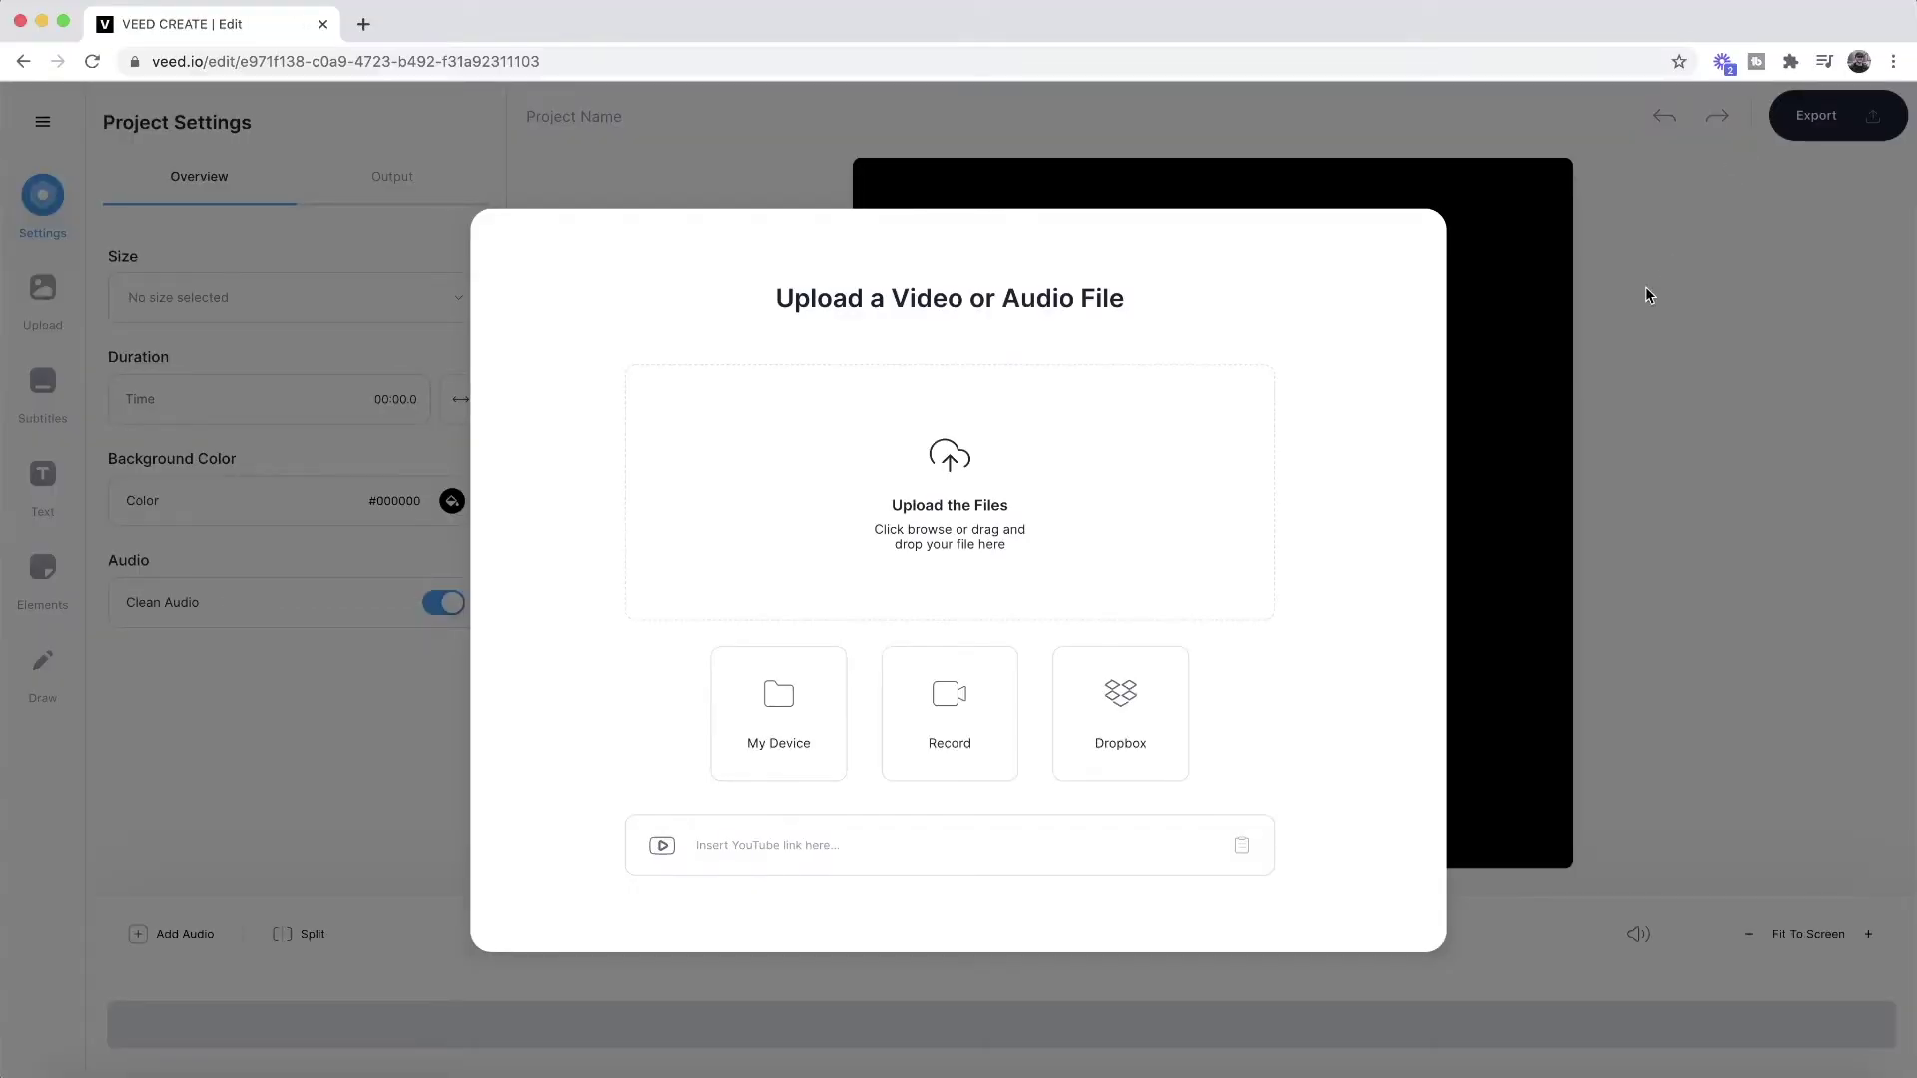
pyautogui.click(1004, 511)
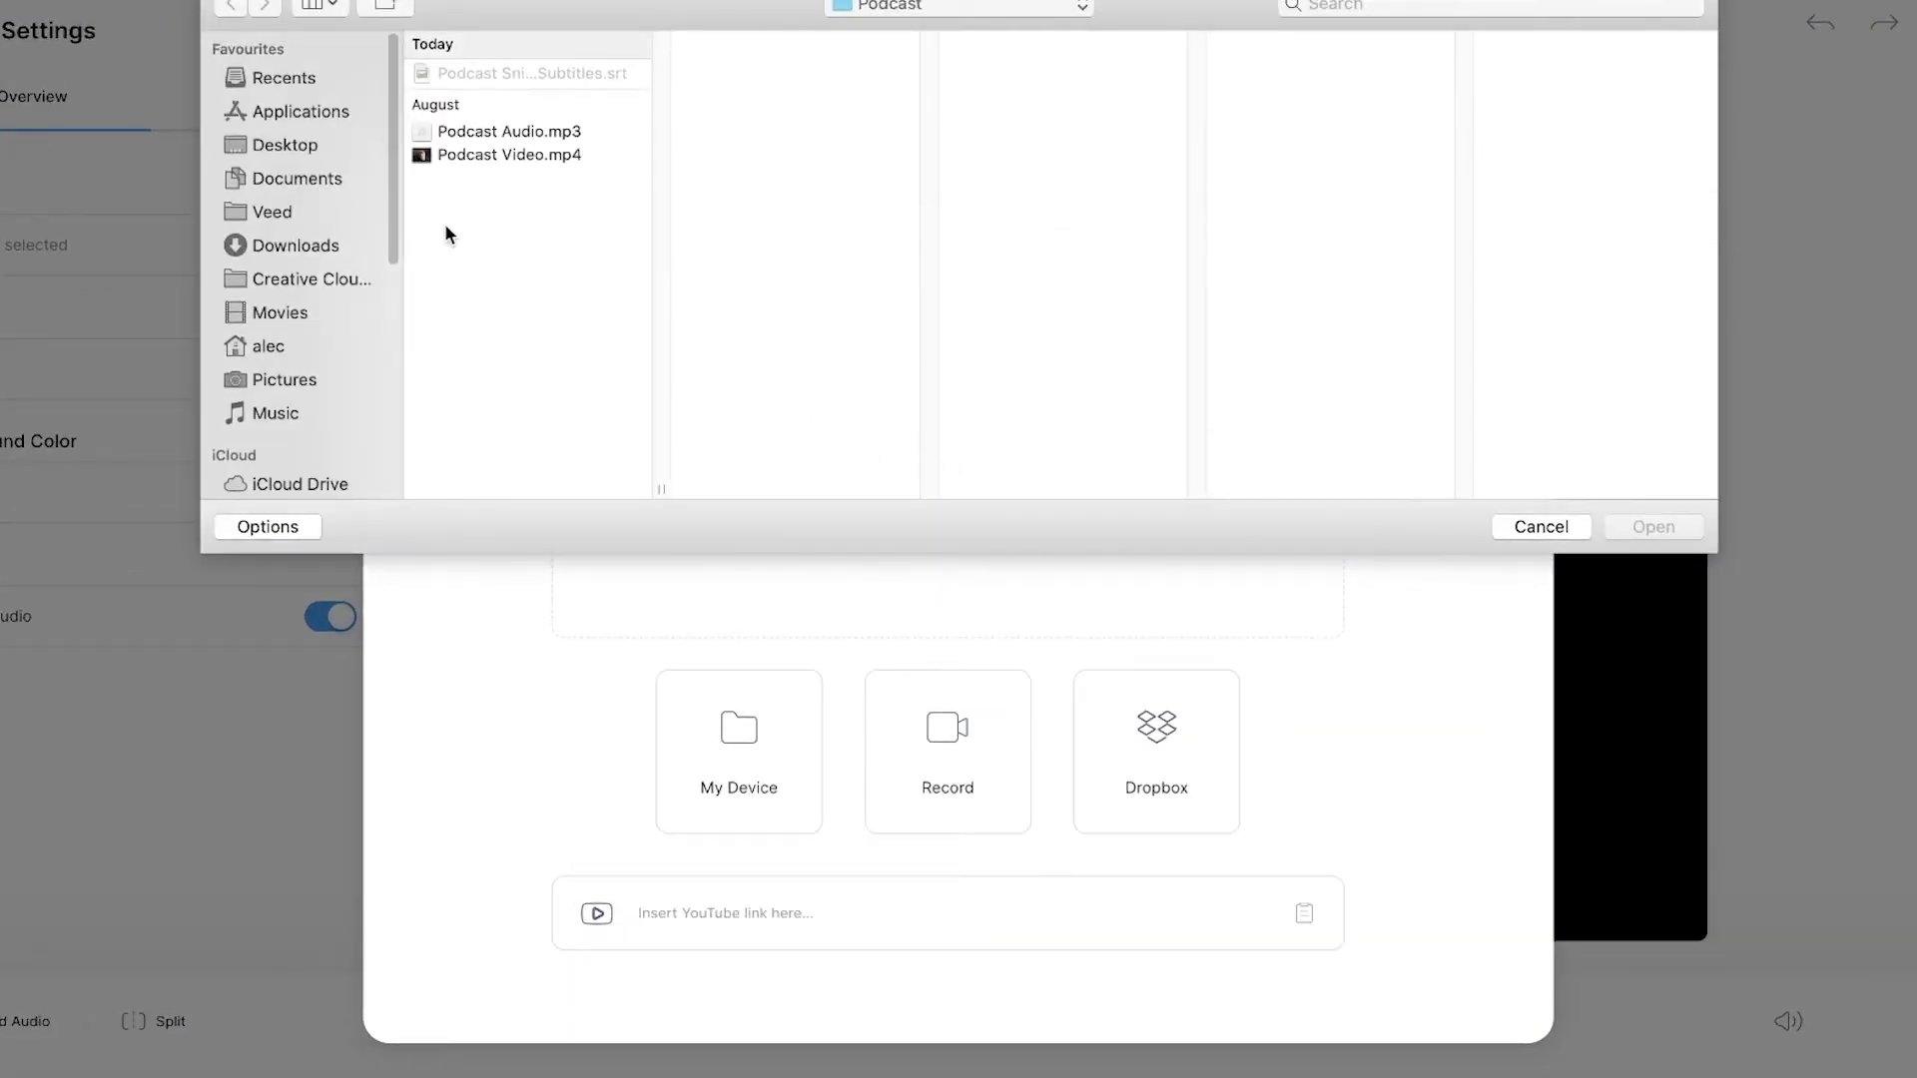
pyautogui.click(593, 157)
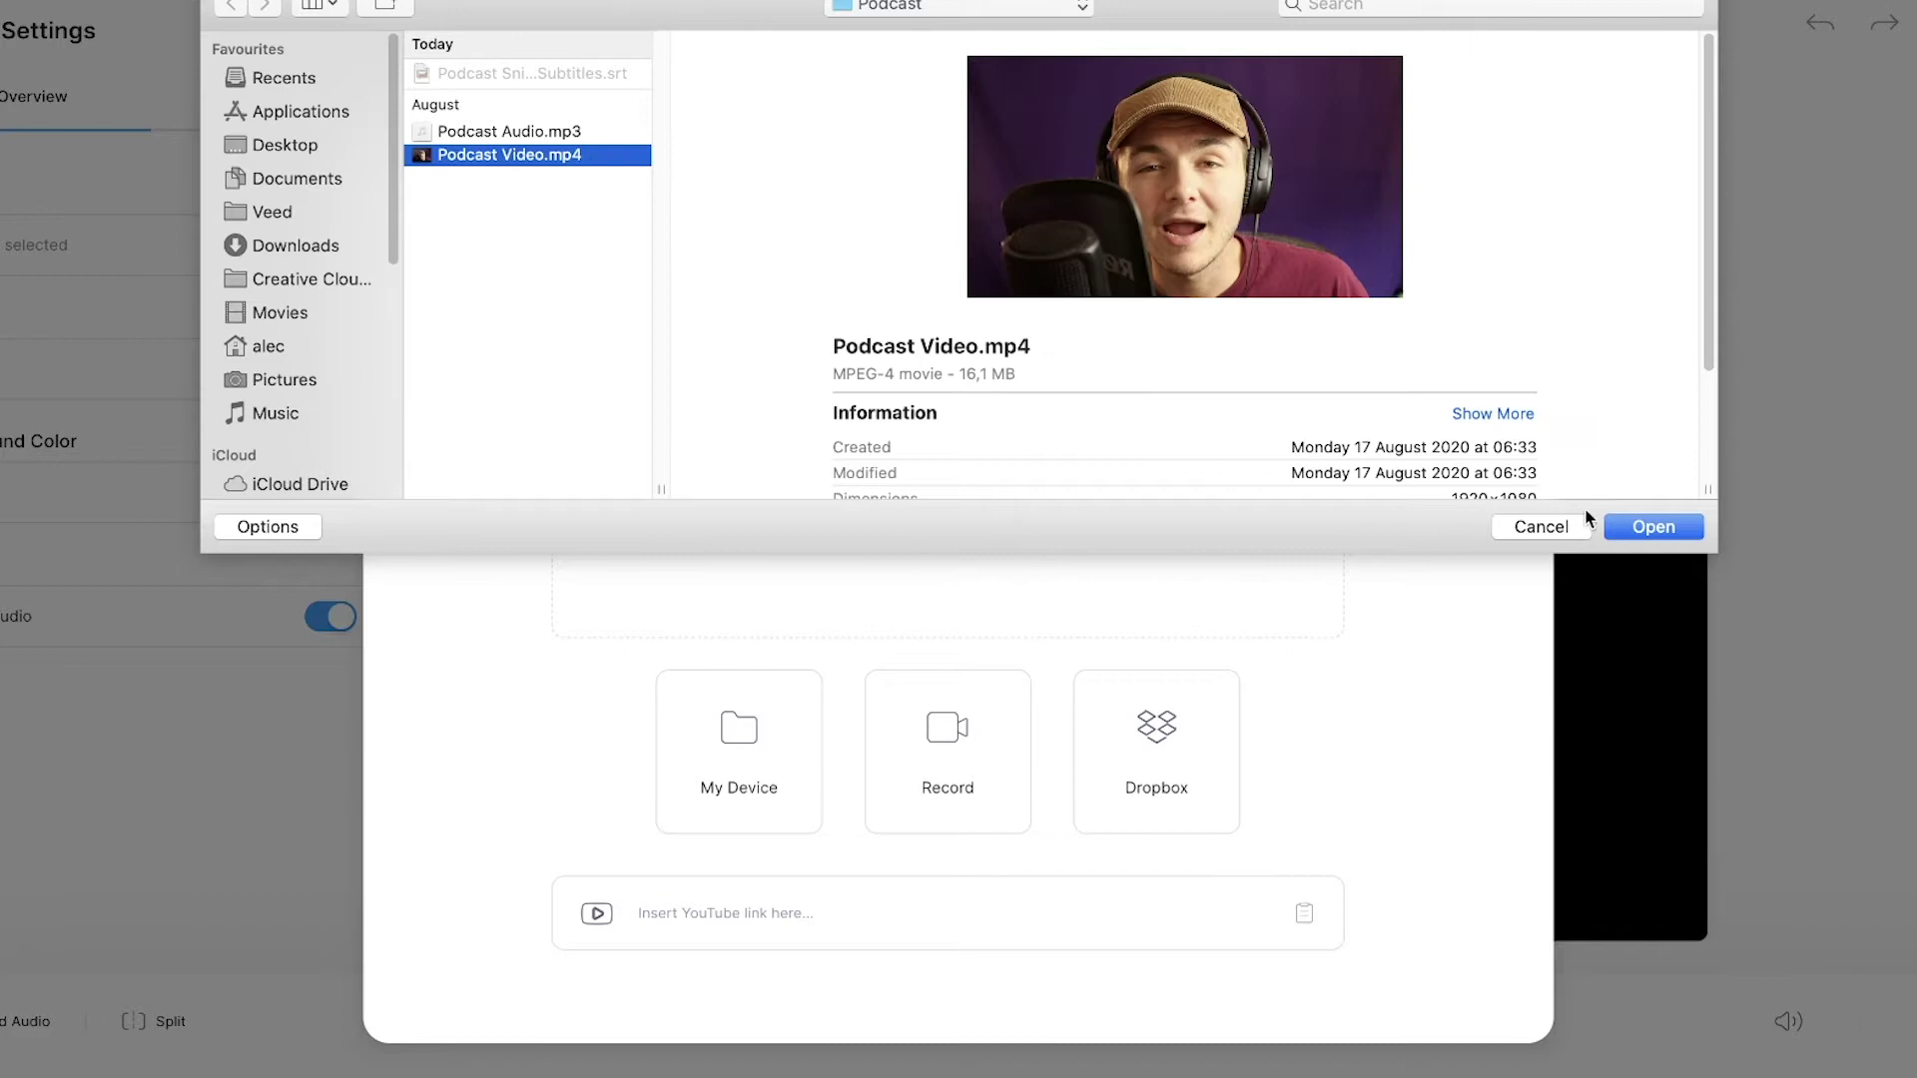
pyautogui.click(1644, 527)
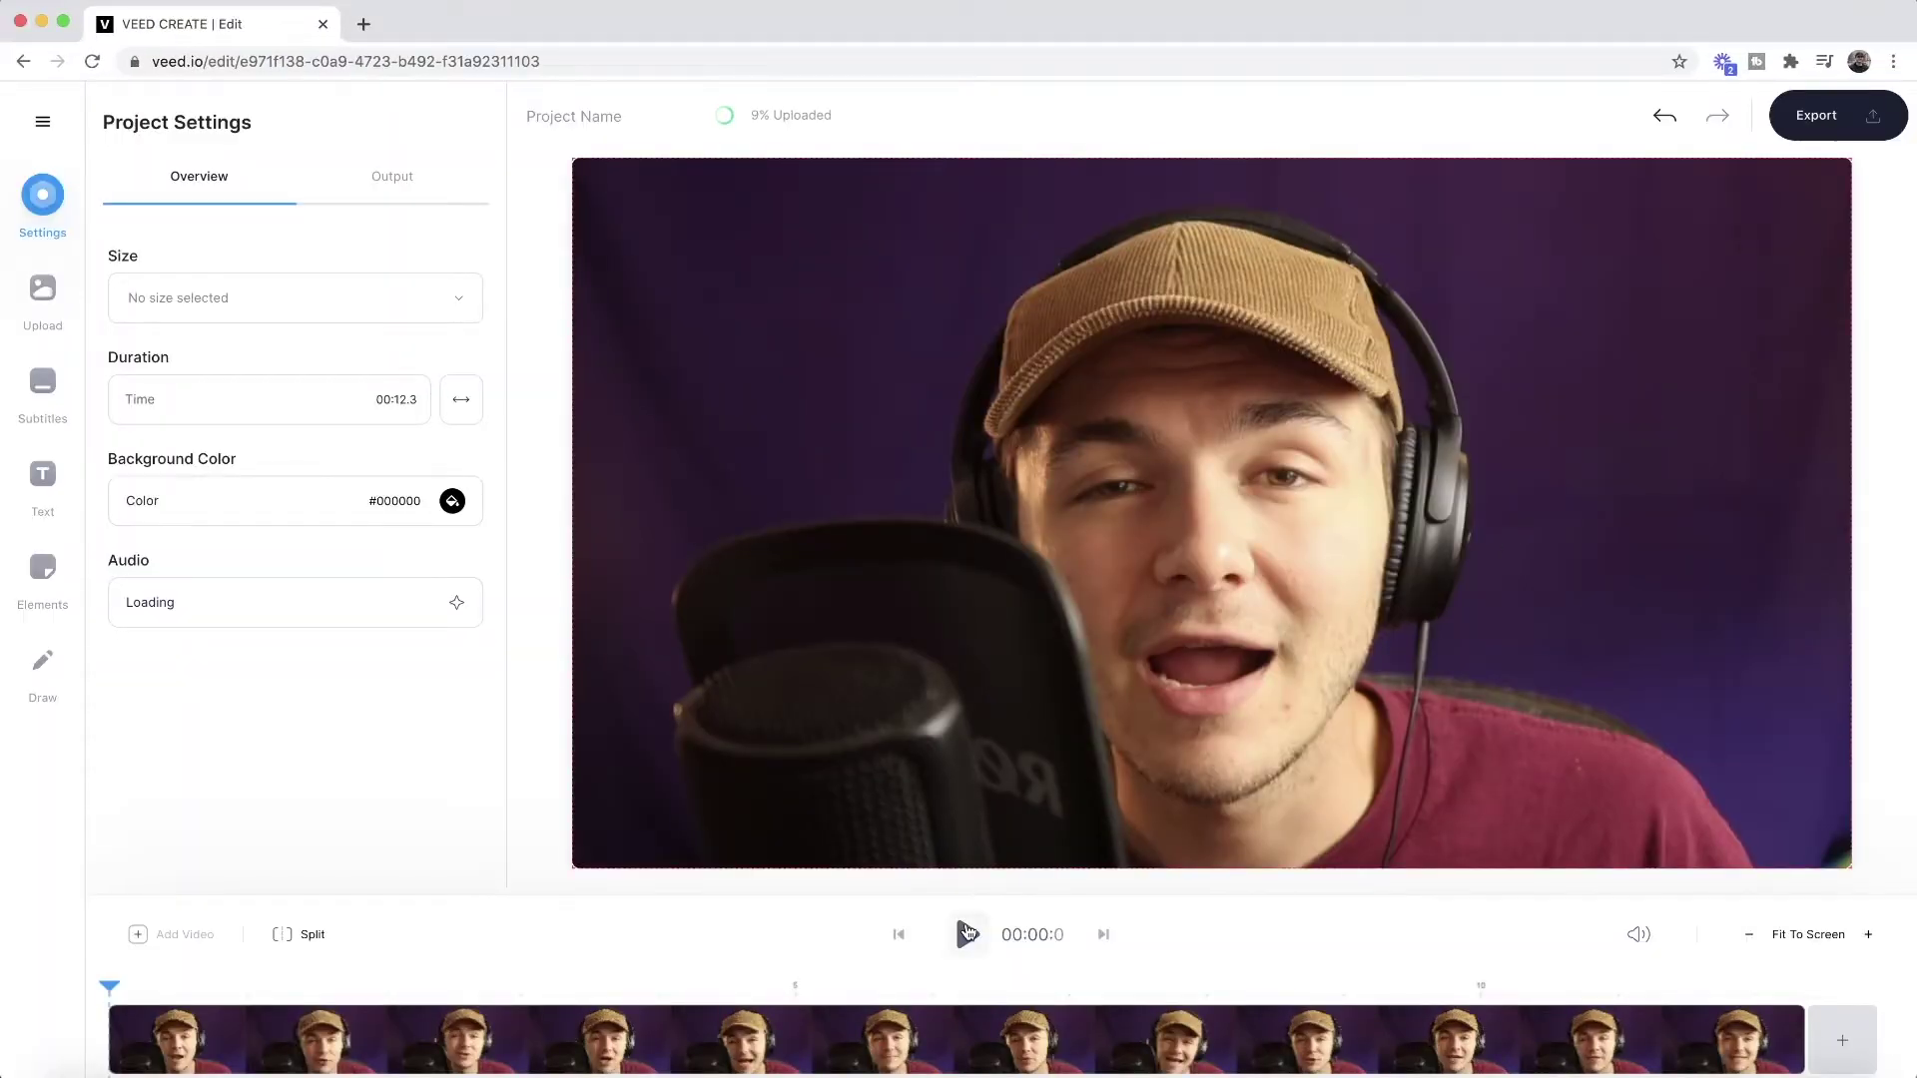
# Preview the uploaded 12-second clip, then bring up the subtitle options
pyautogui.click(966, 934)
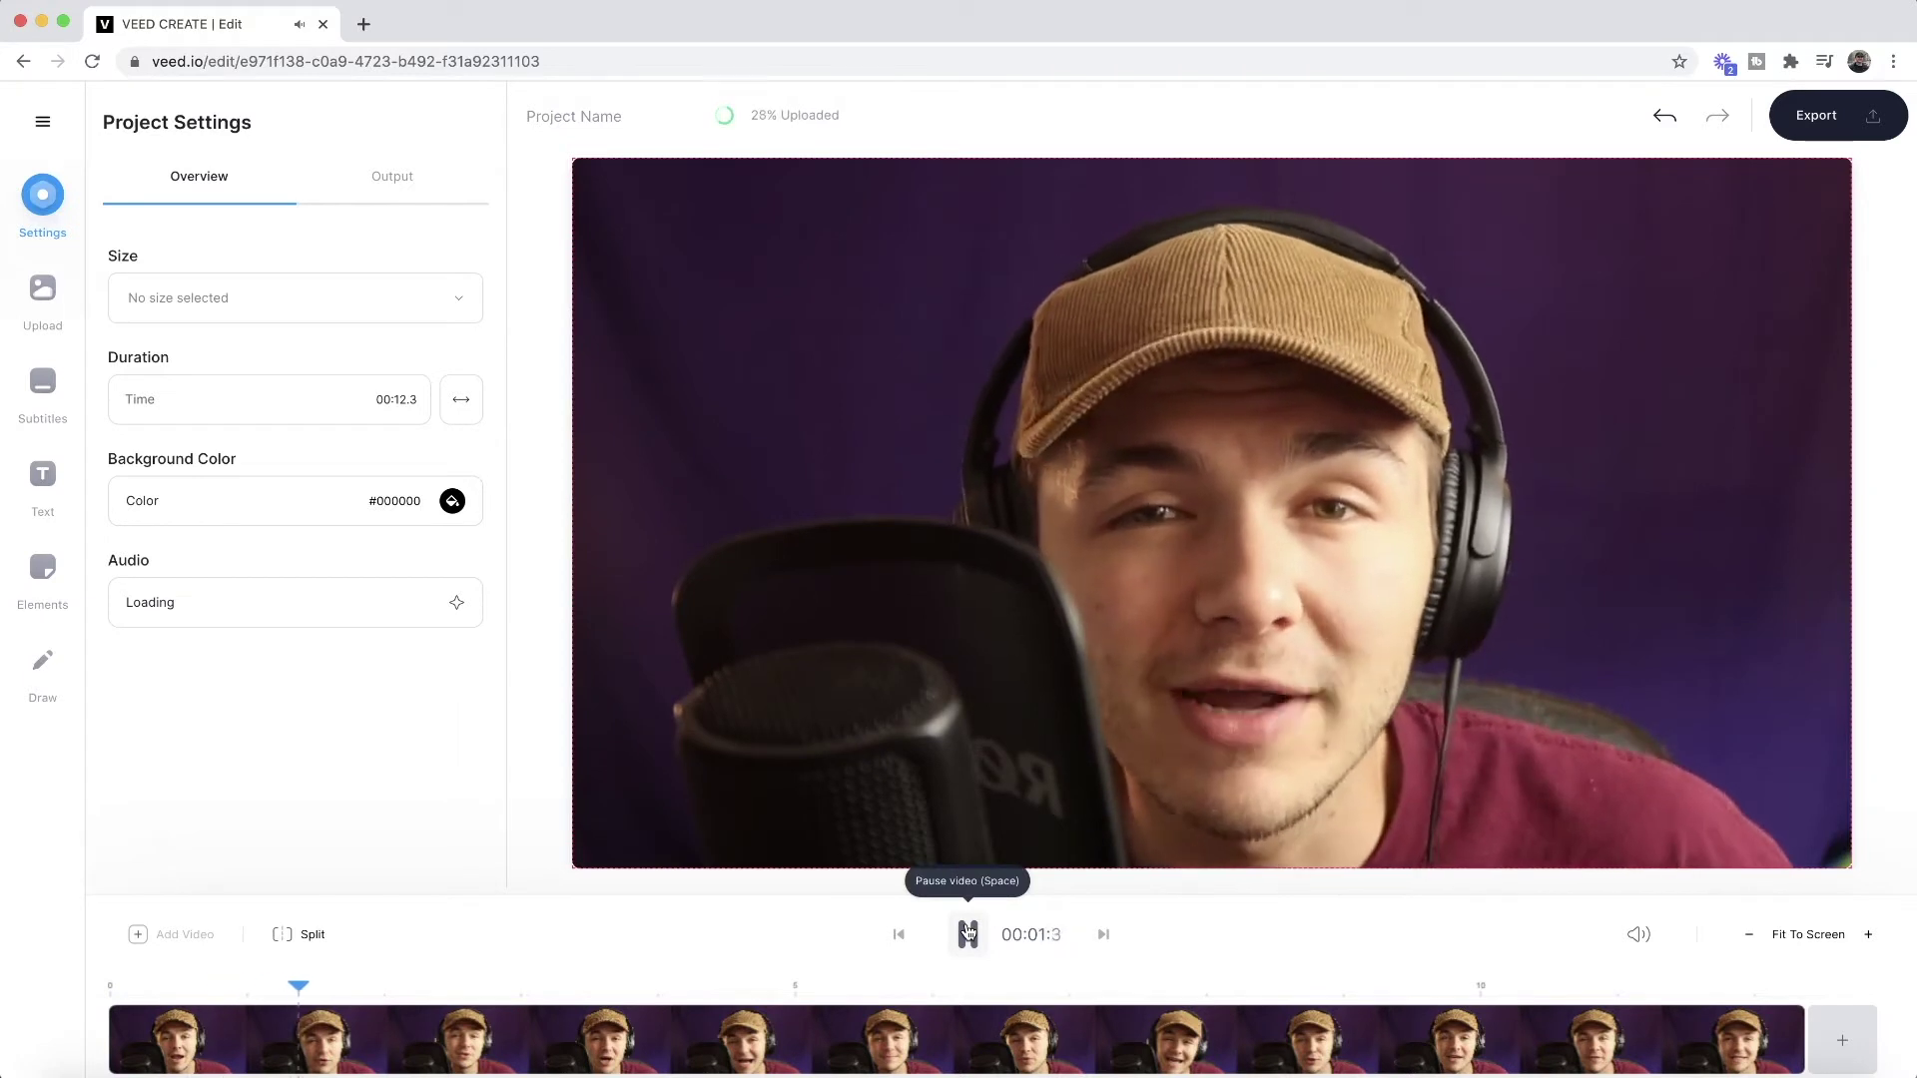
pyautogui.click(966, 933)
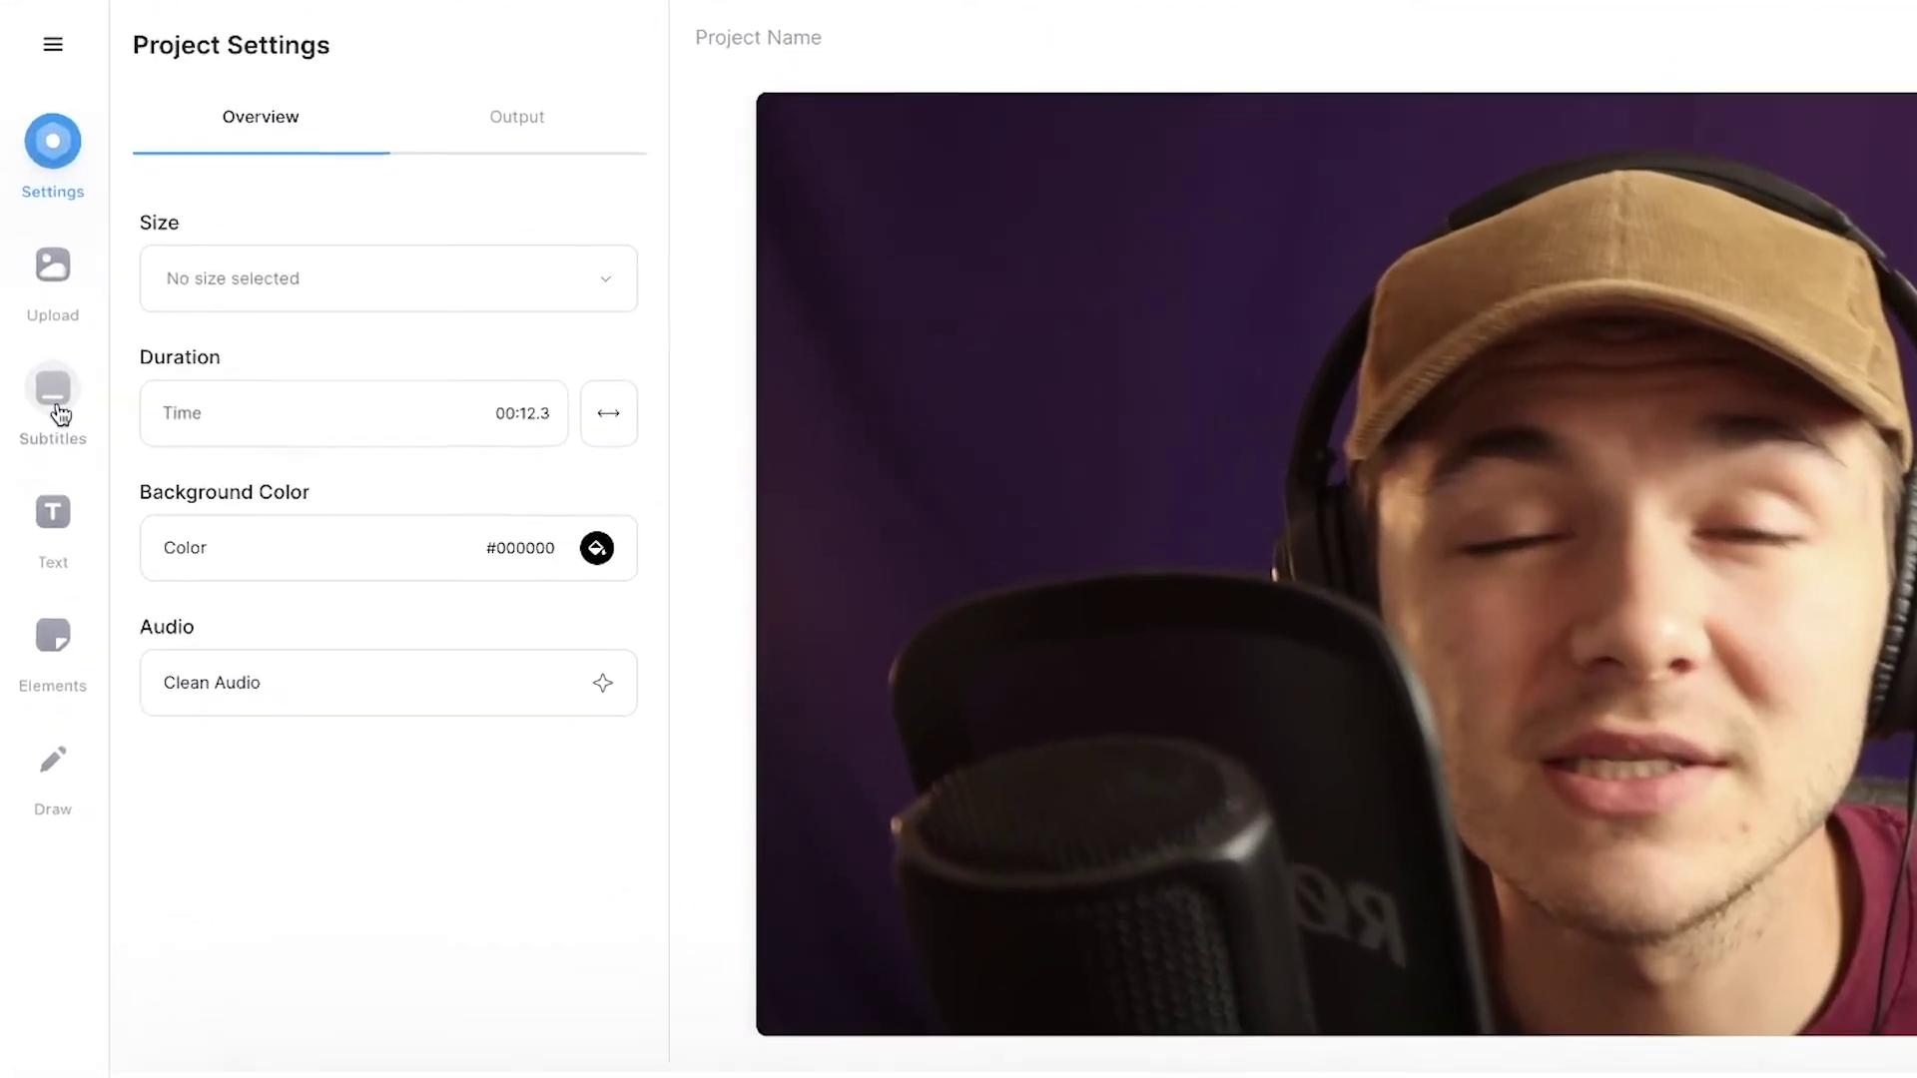
pyautogui.click(44, 387)
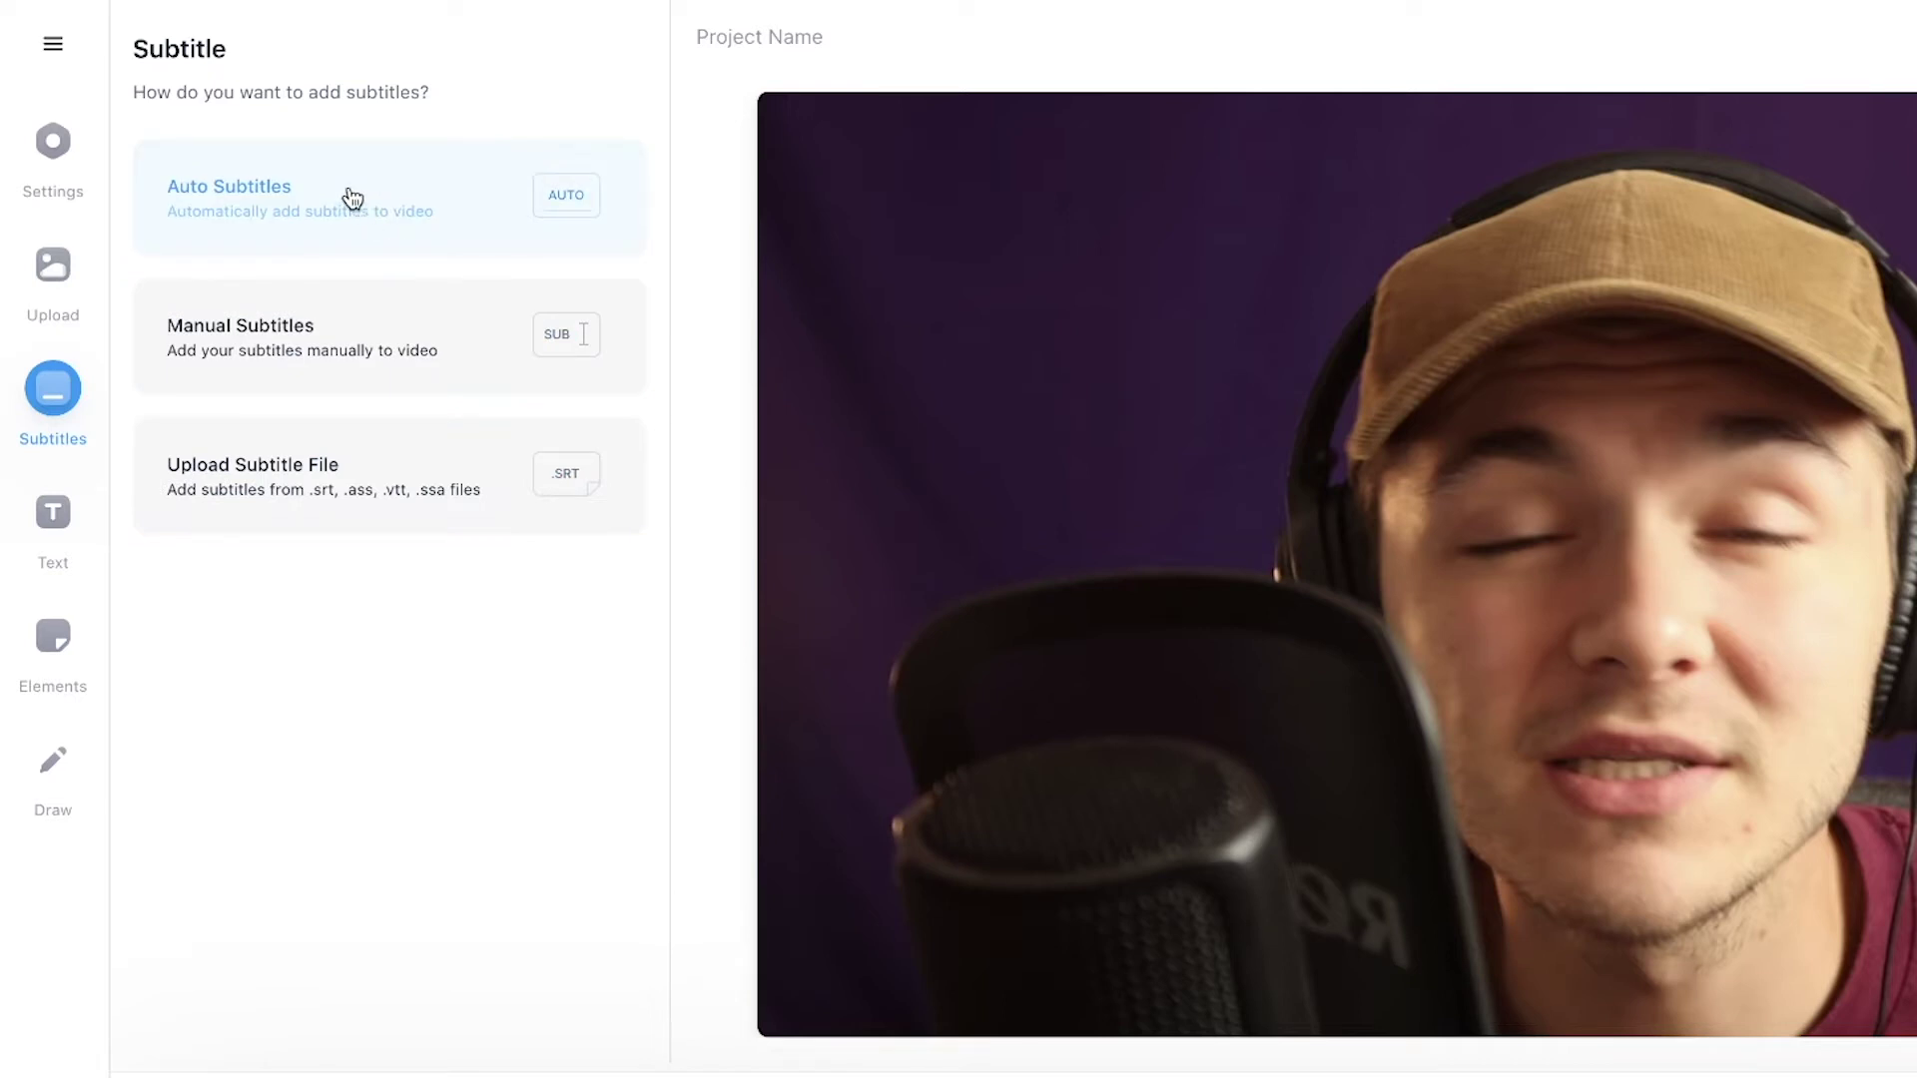
# Import Podcast Snippet Subtitles.srt and scrub through the clip to check the timed captions
pyautogui.click(347, 476)
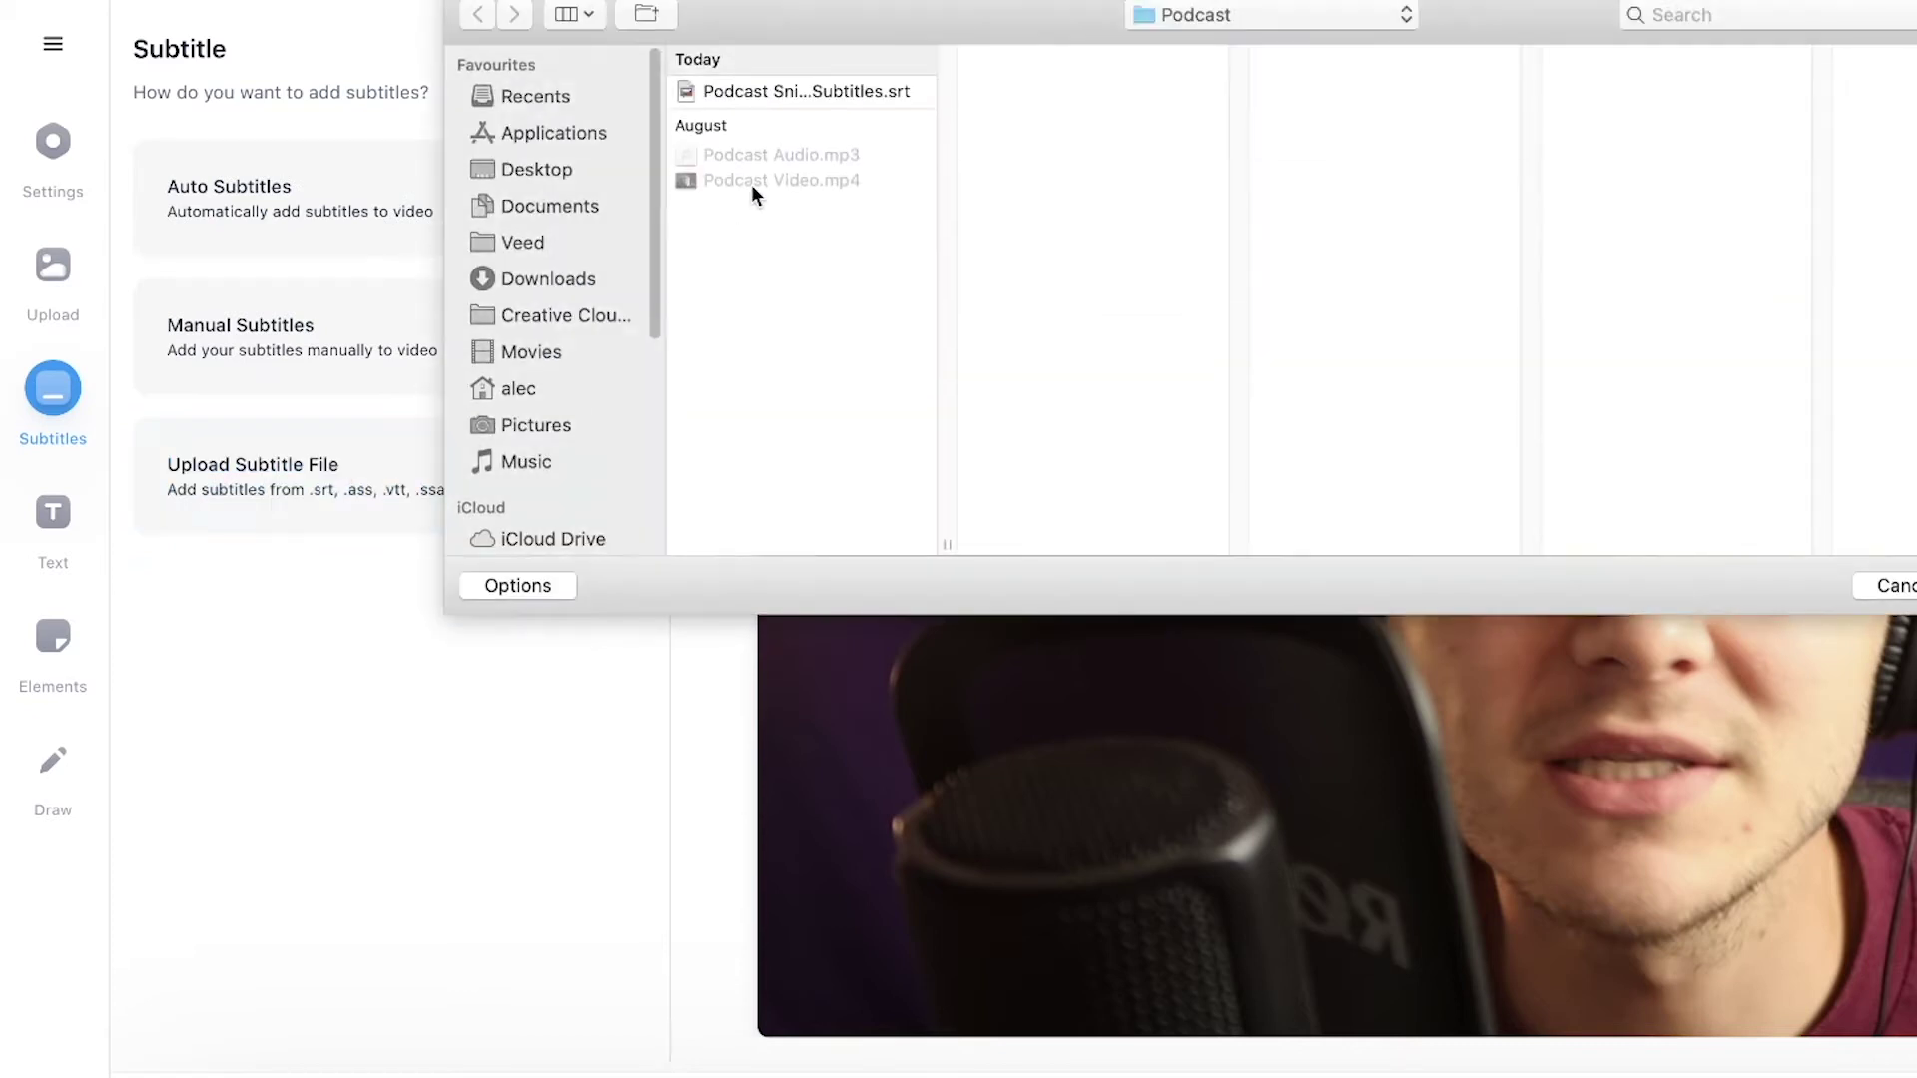
pyautogui.click(806, 90)
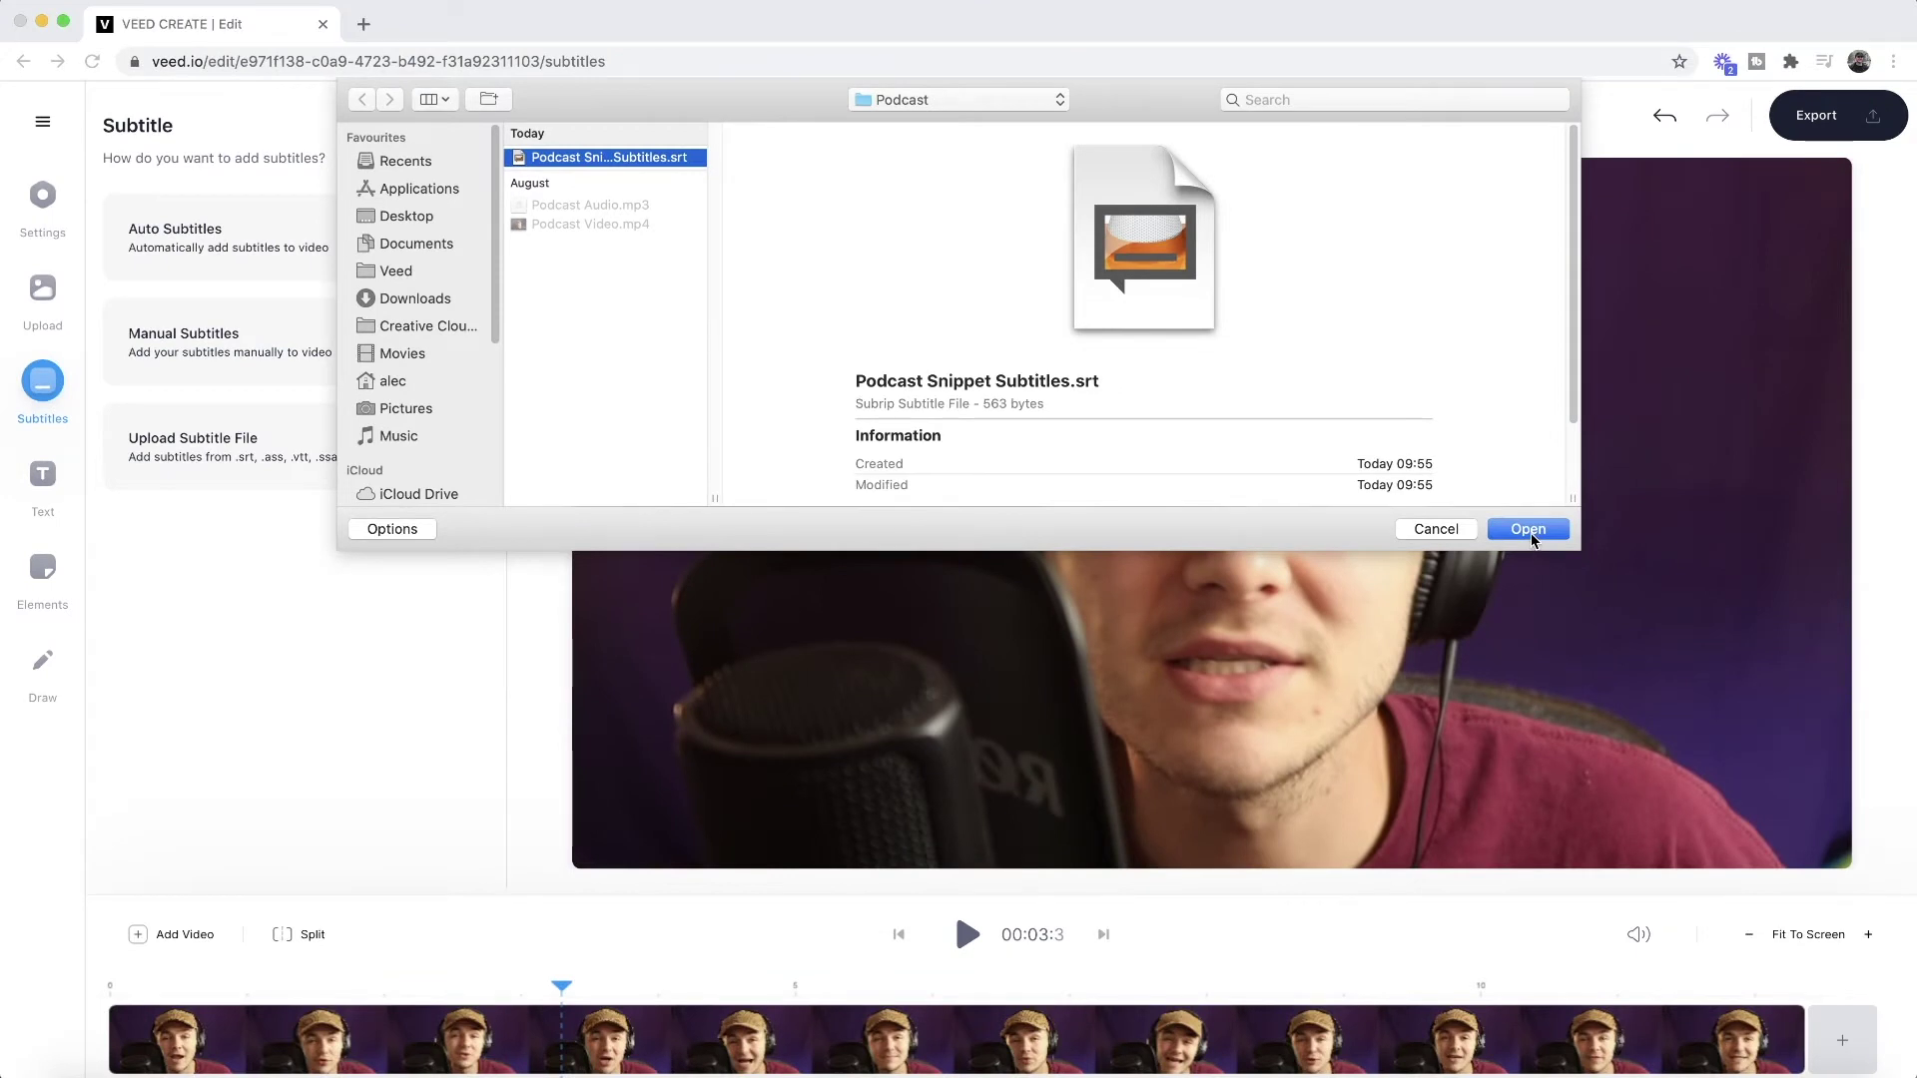
pyautogui.click(1528, 530)
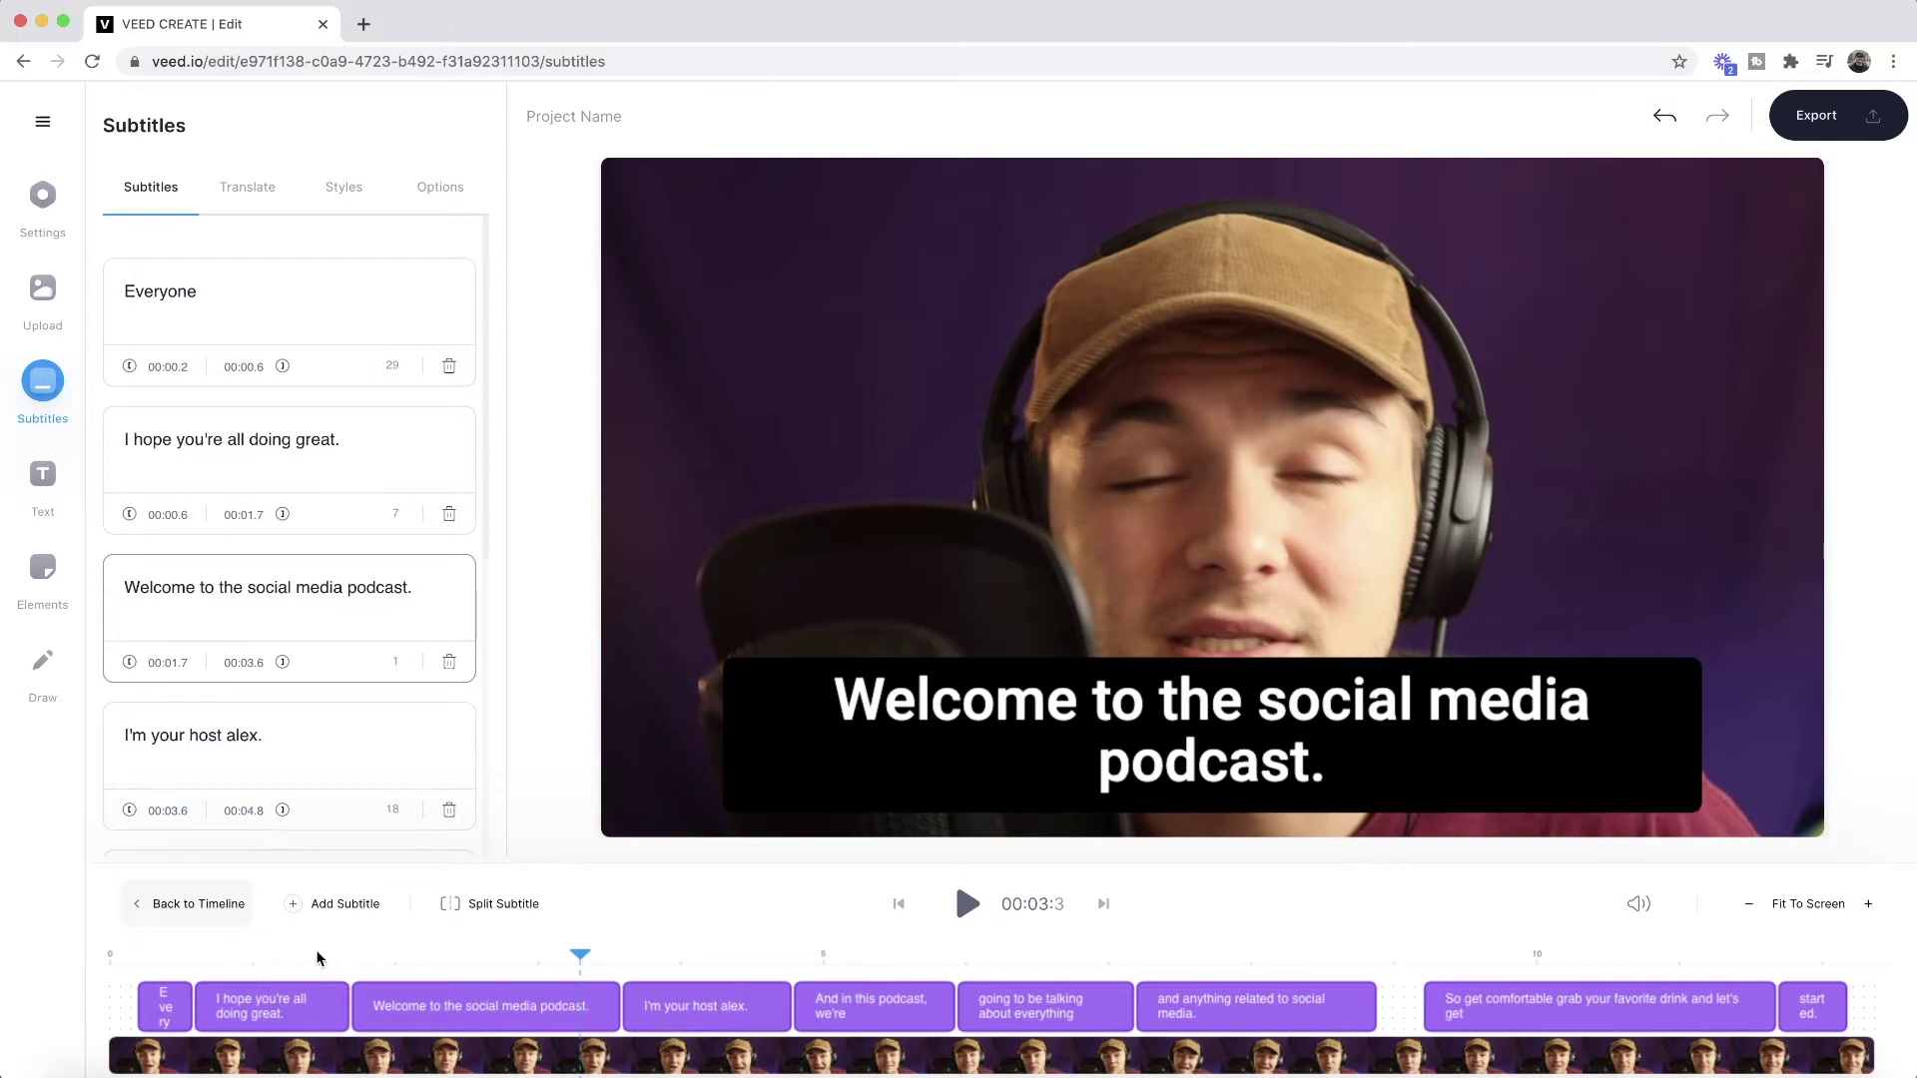
pyautogui.moveTo(325, 951); pyautogui.dragTo(1175, 935)
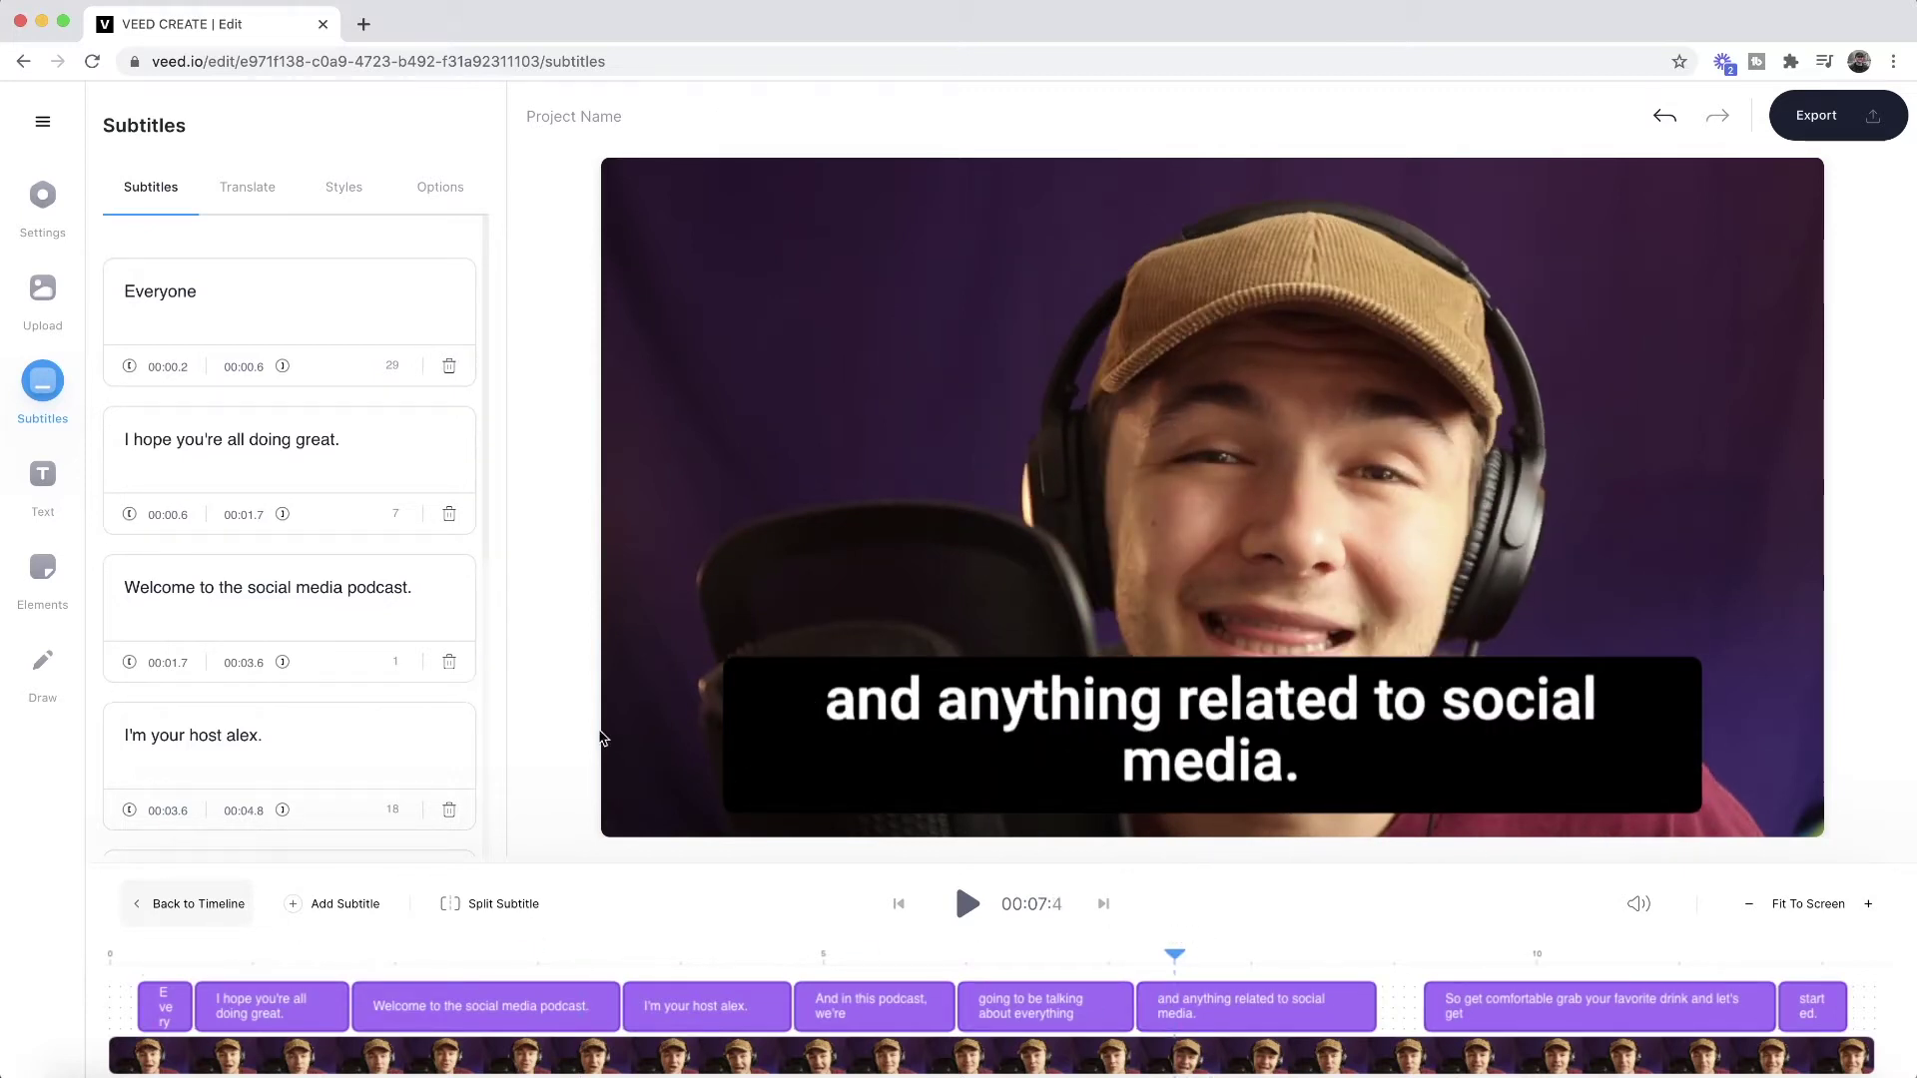
pyautogui.scroll(-10, 310, 601)
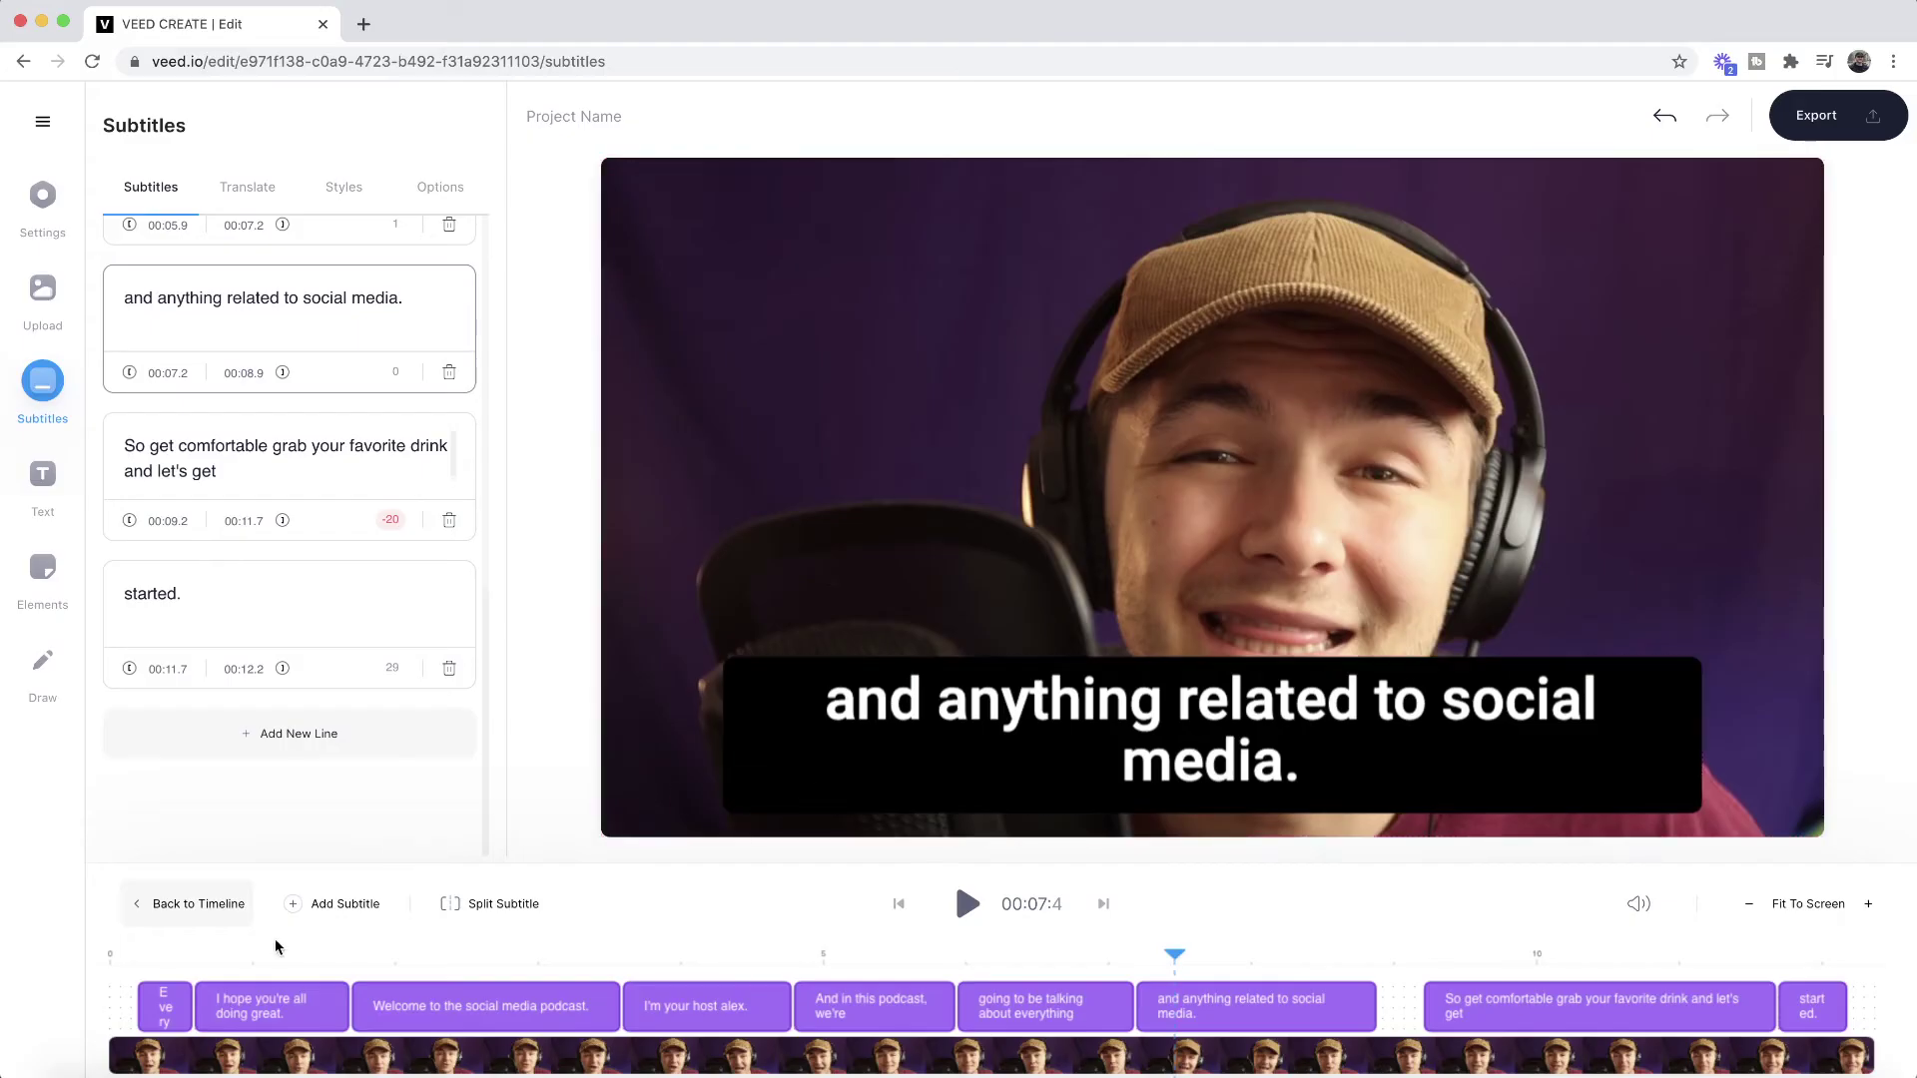
pyautogui.moveTo(278, 945); pyautogui.dragTo(62, 961)
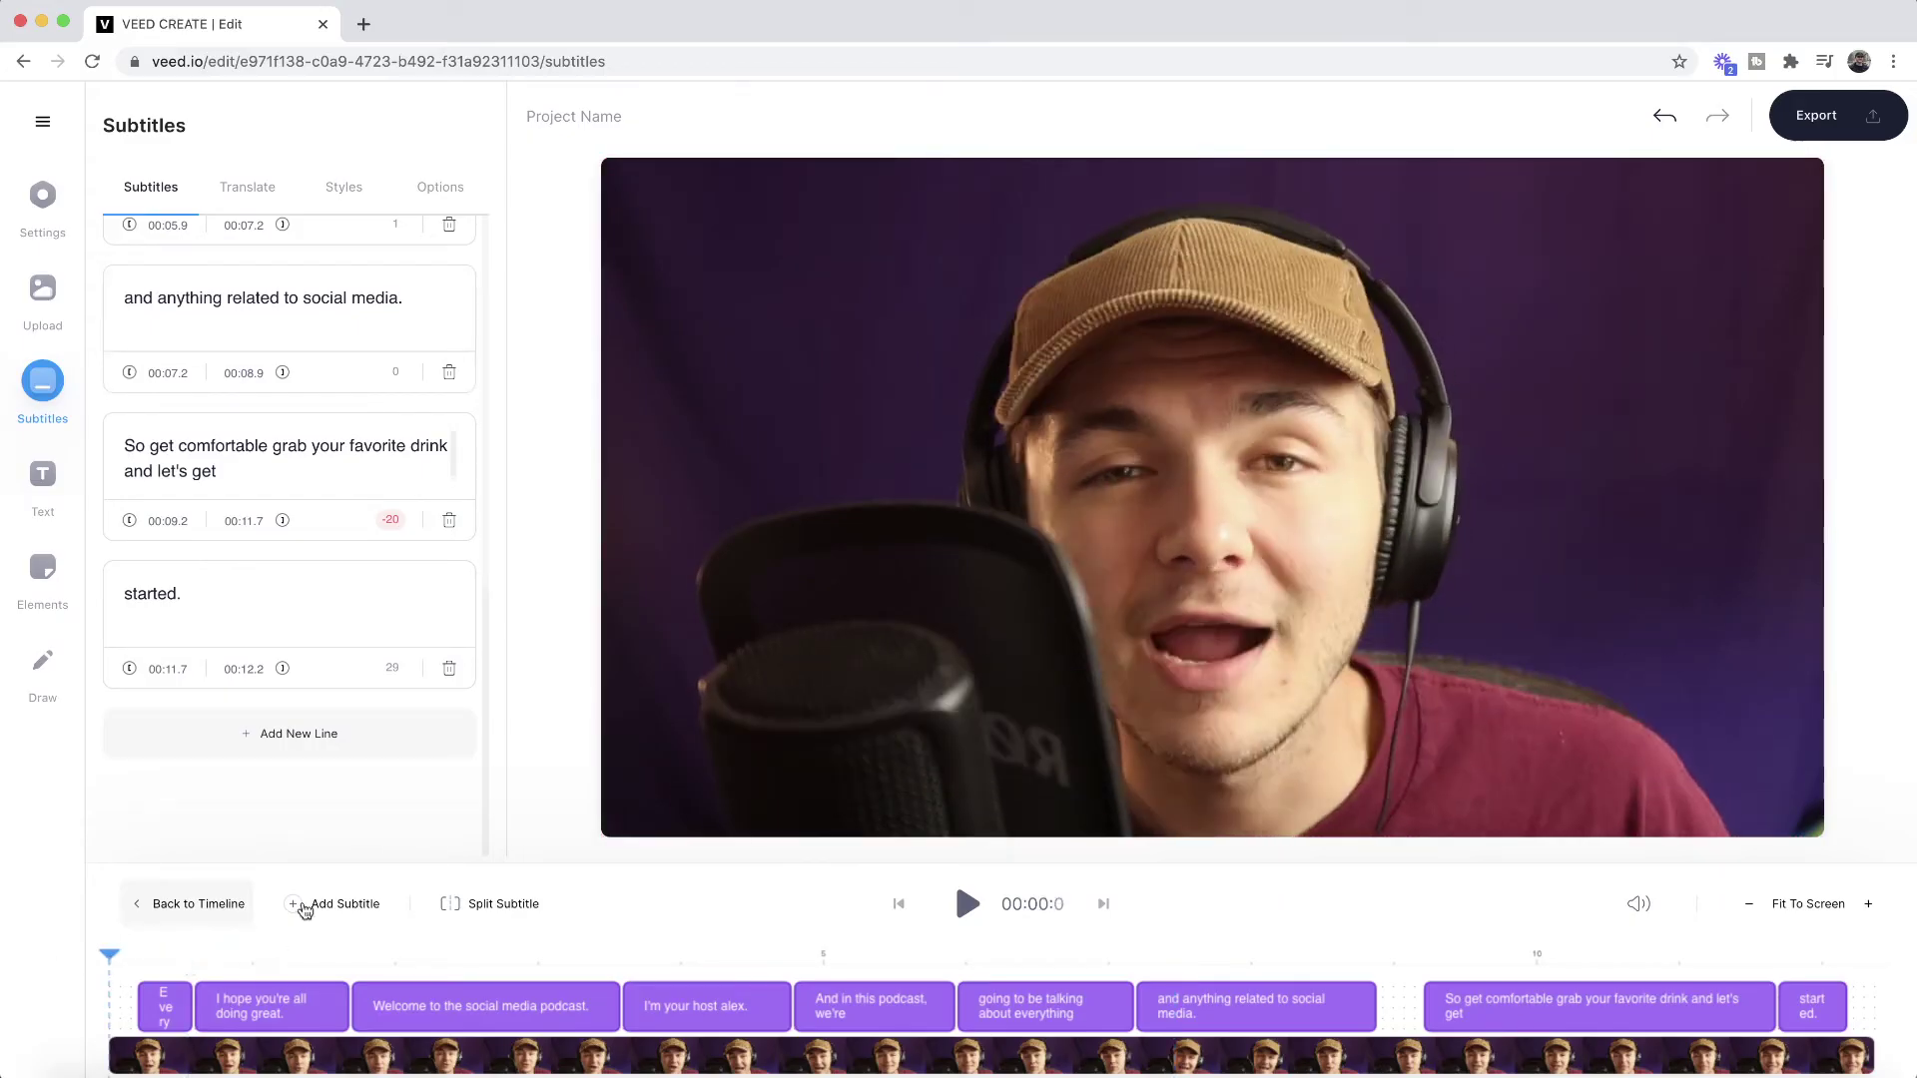
# Change the first subtitle from 'Everyone' to 'Hey everyone,' after previewing the clip
pyautogui.click(967, 904)
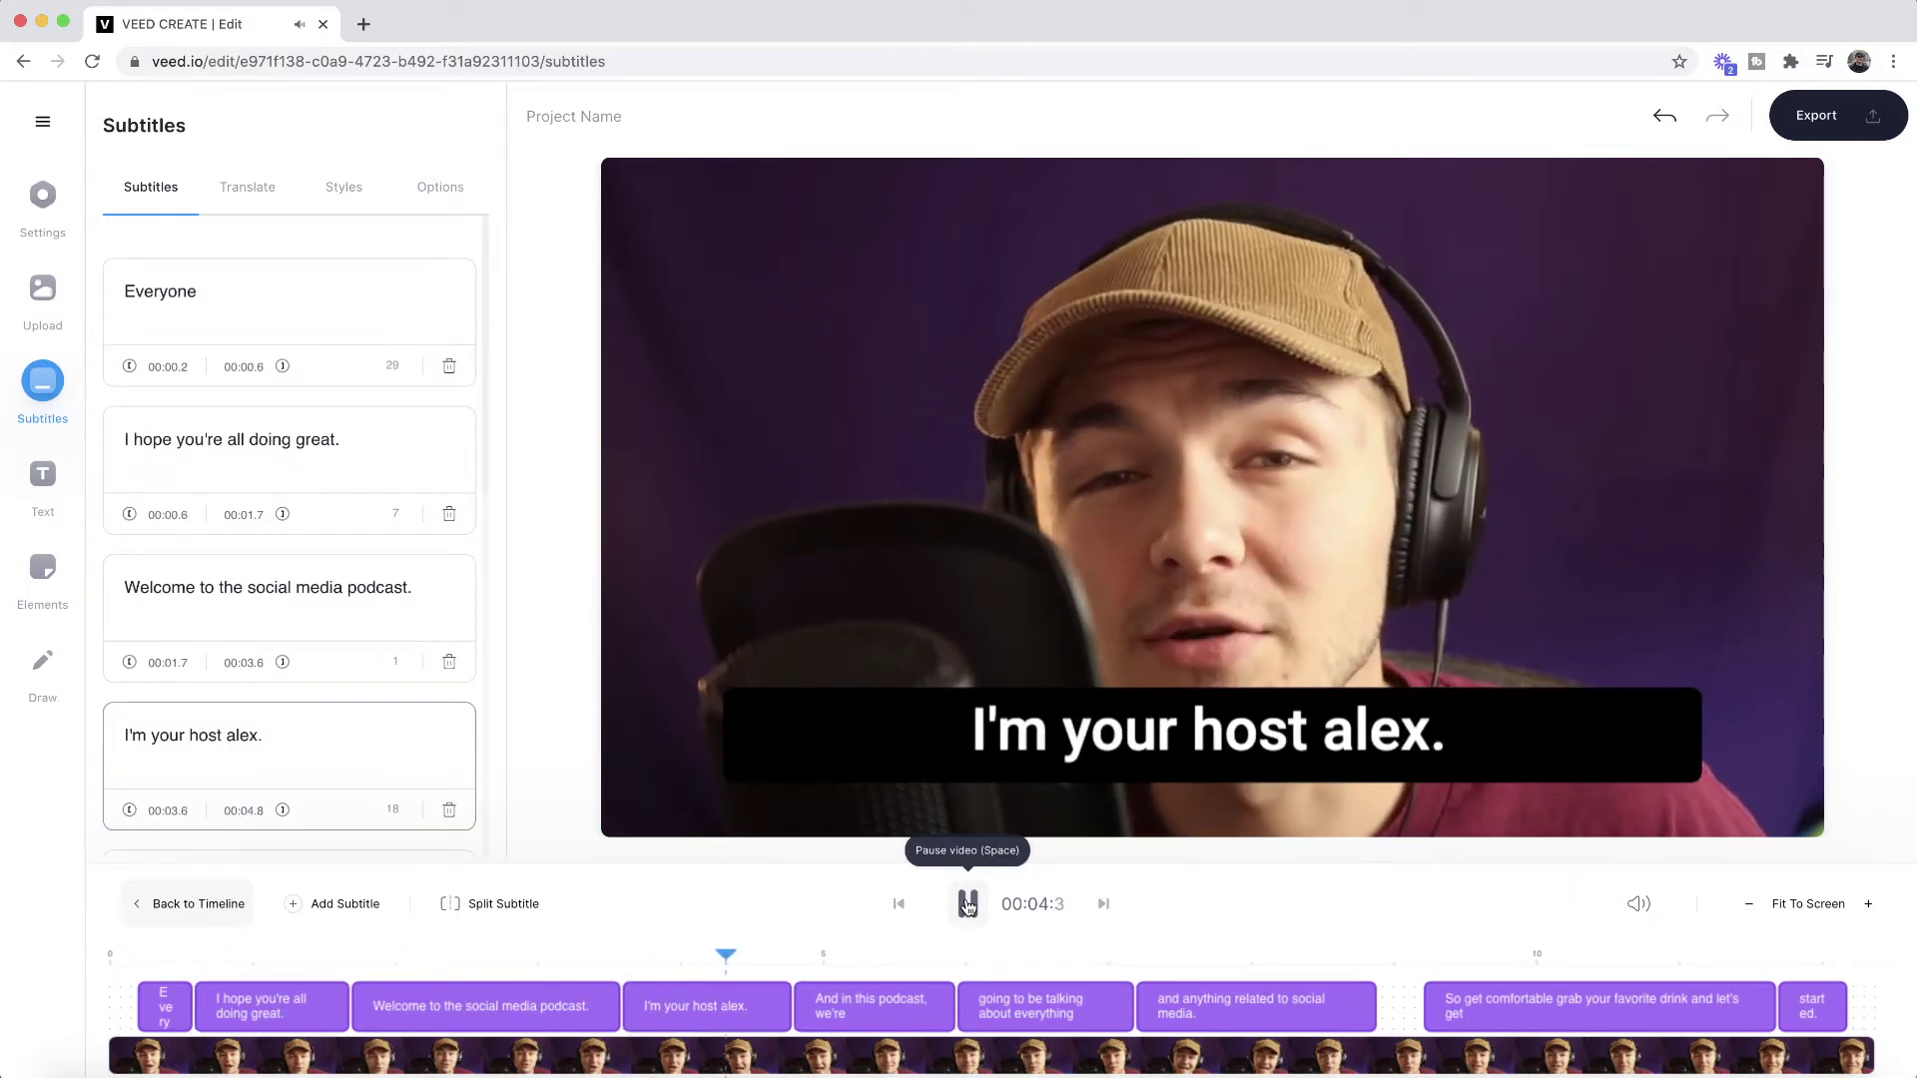
pyautogui.click(968, 905)
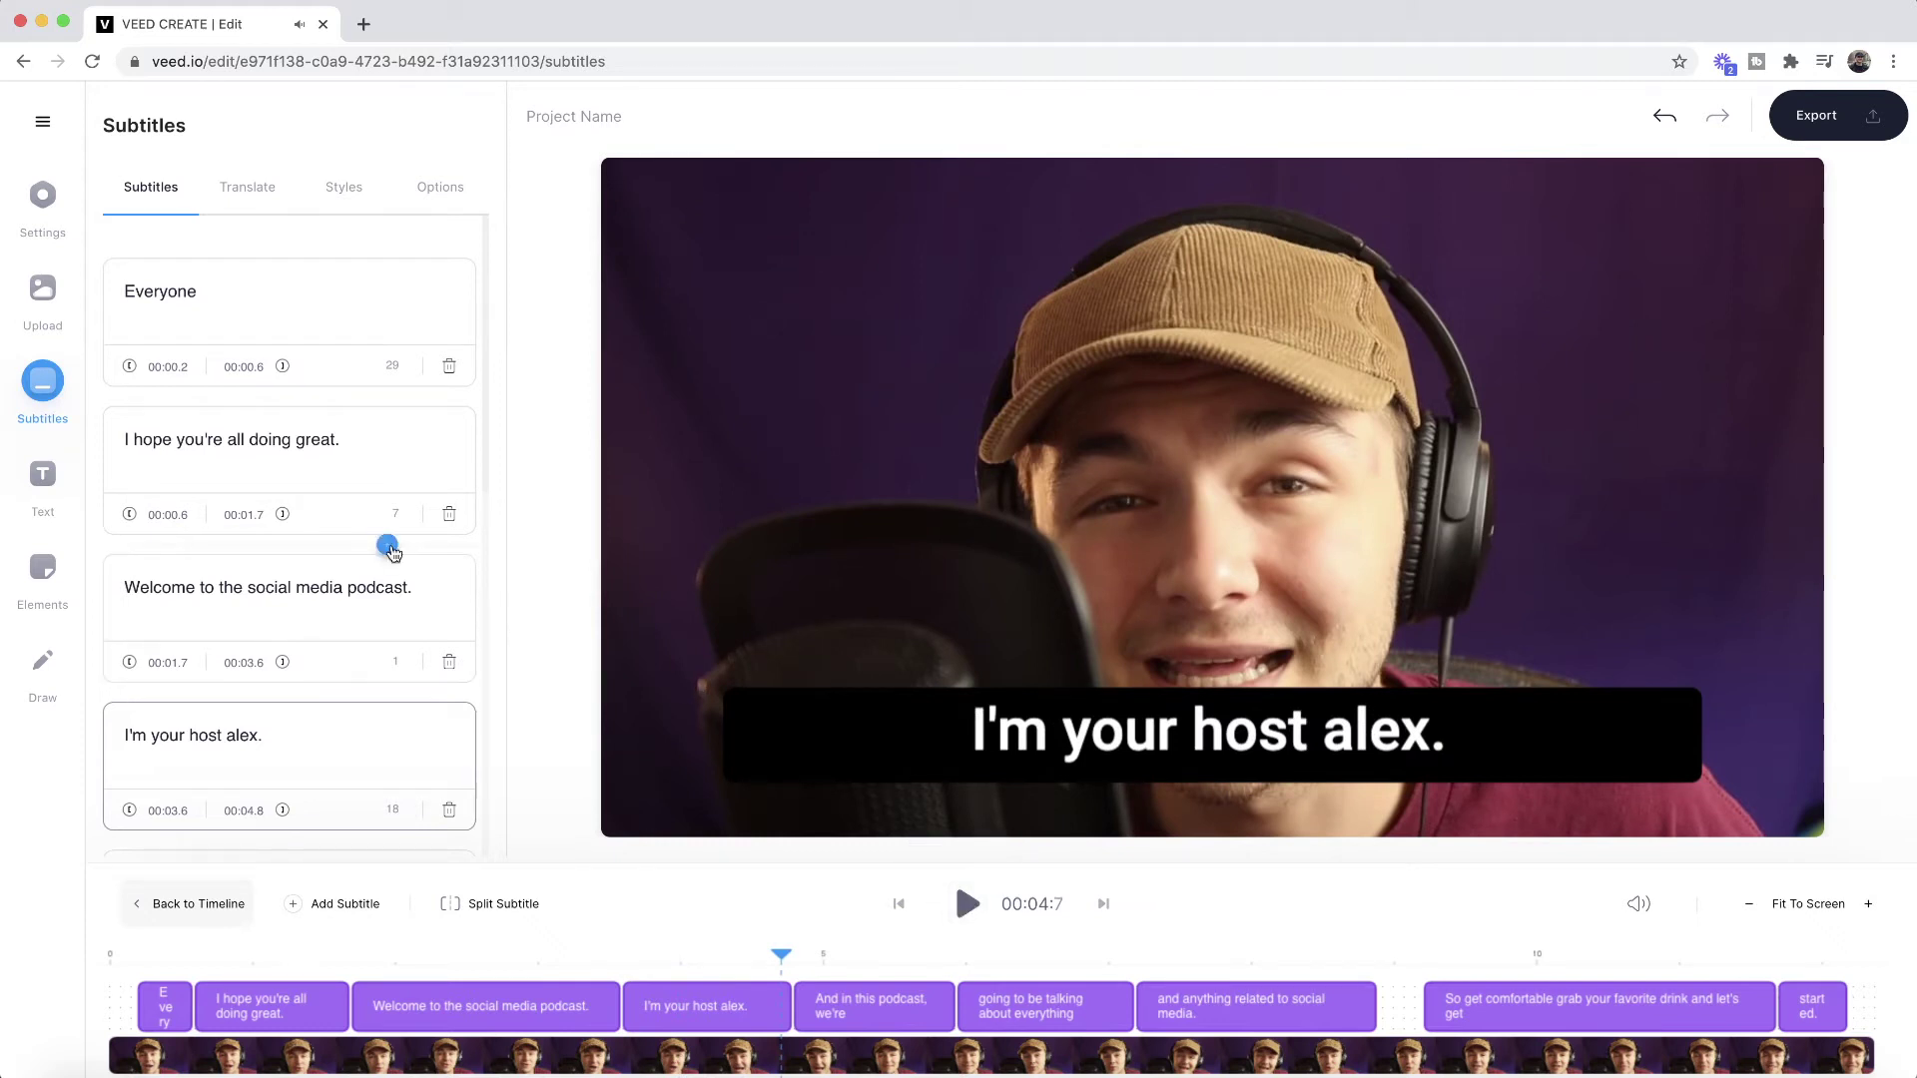
pyautogui.click(159, 310)
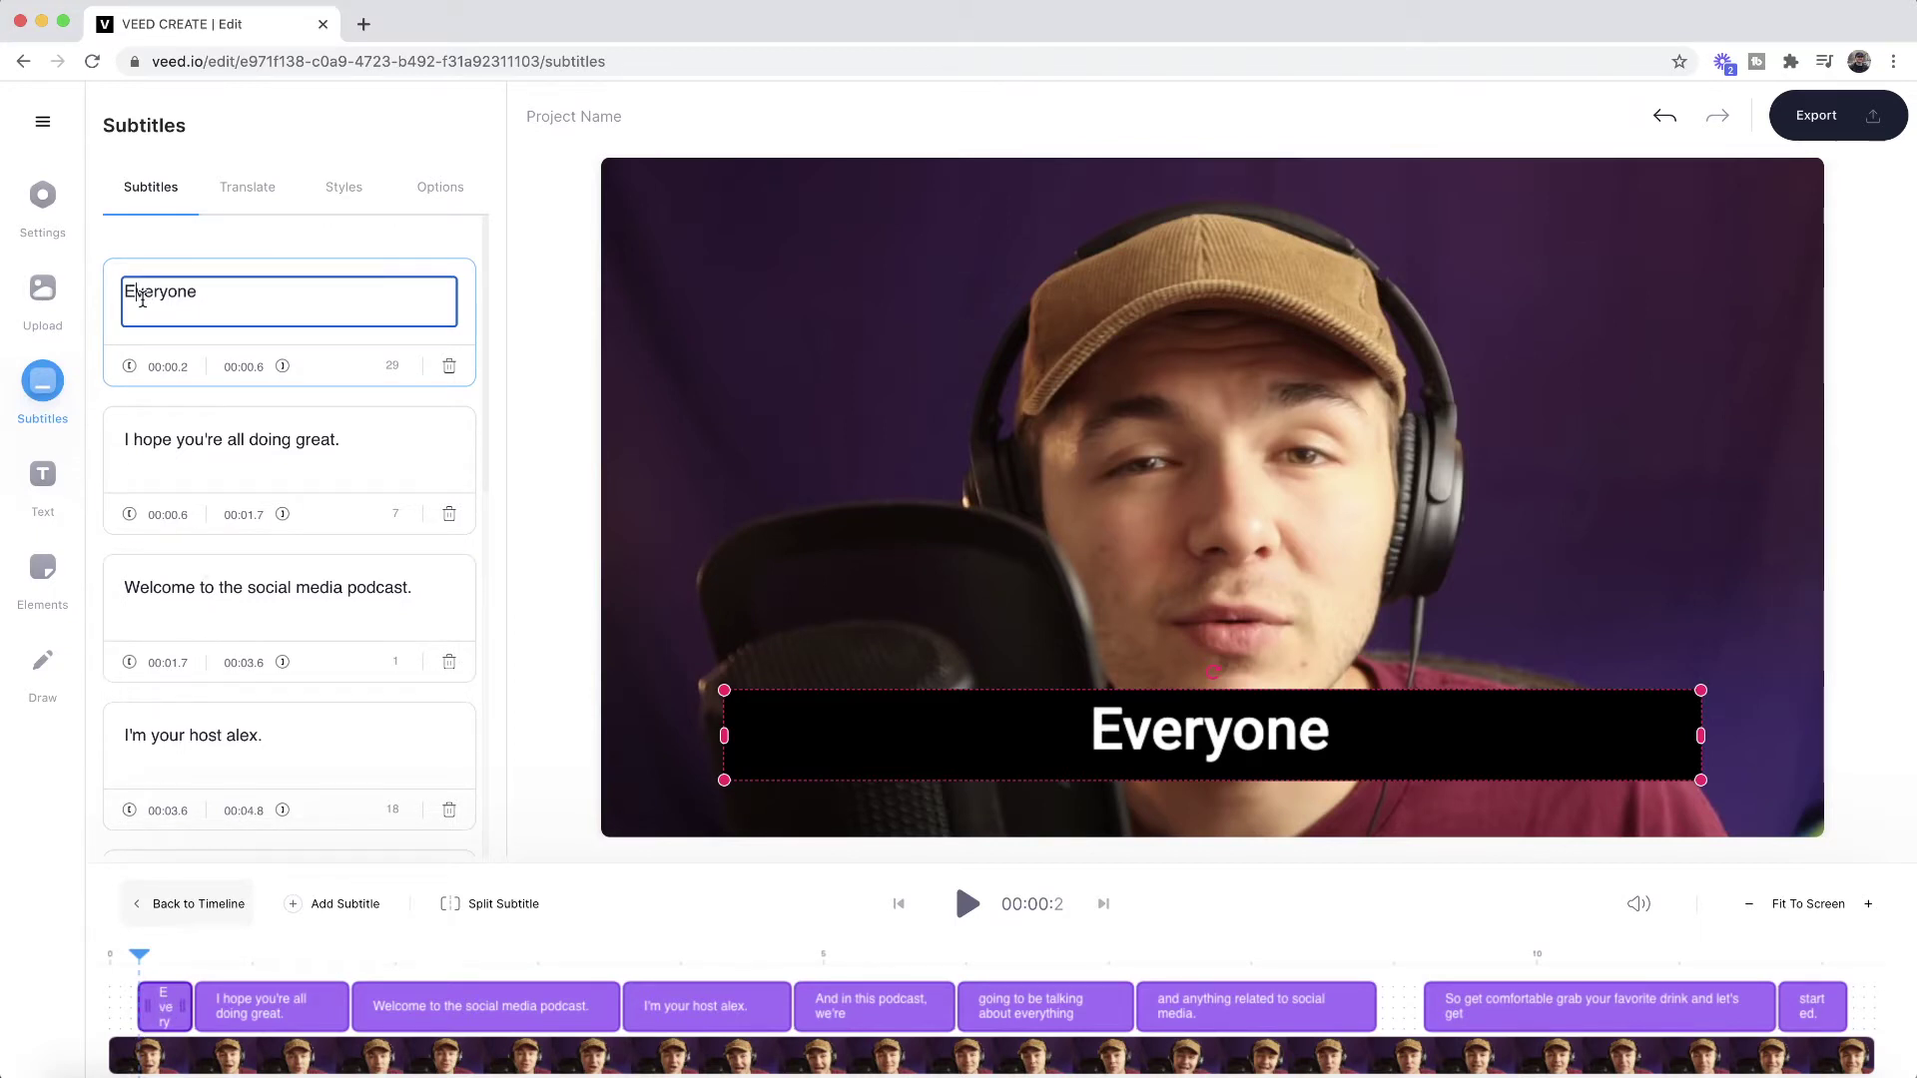
pyautogui.press('BackSpace')
pyautogui.write('Hey ')
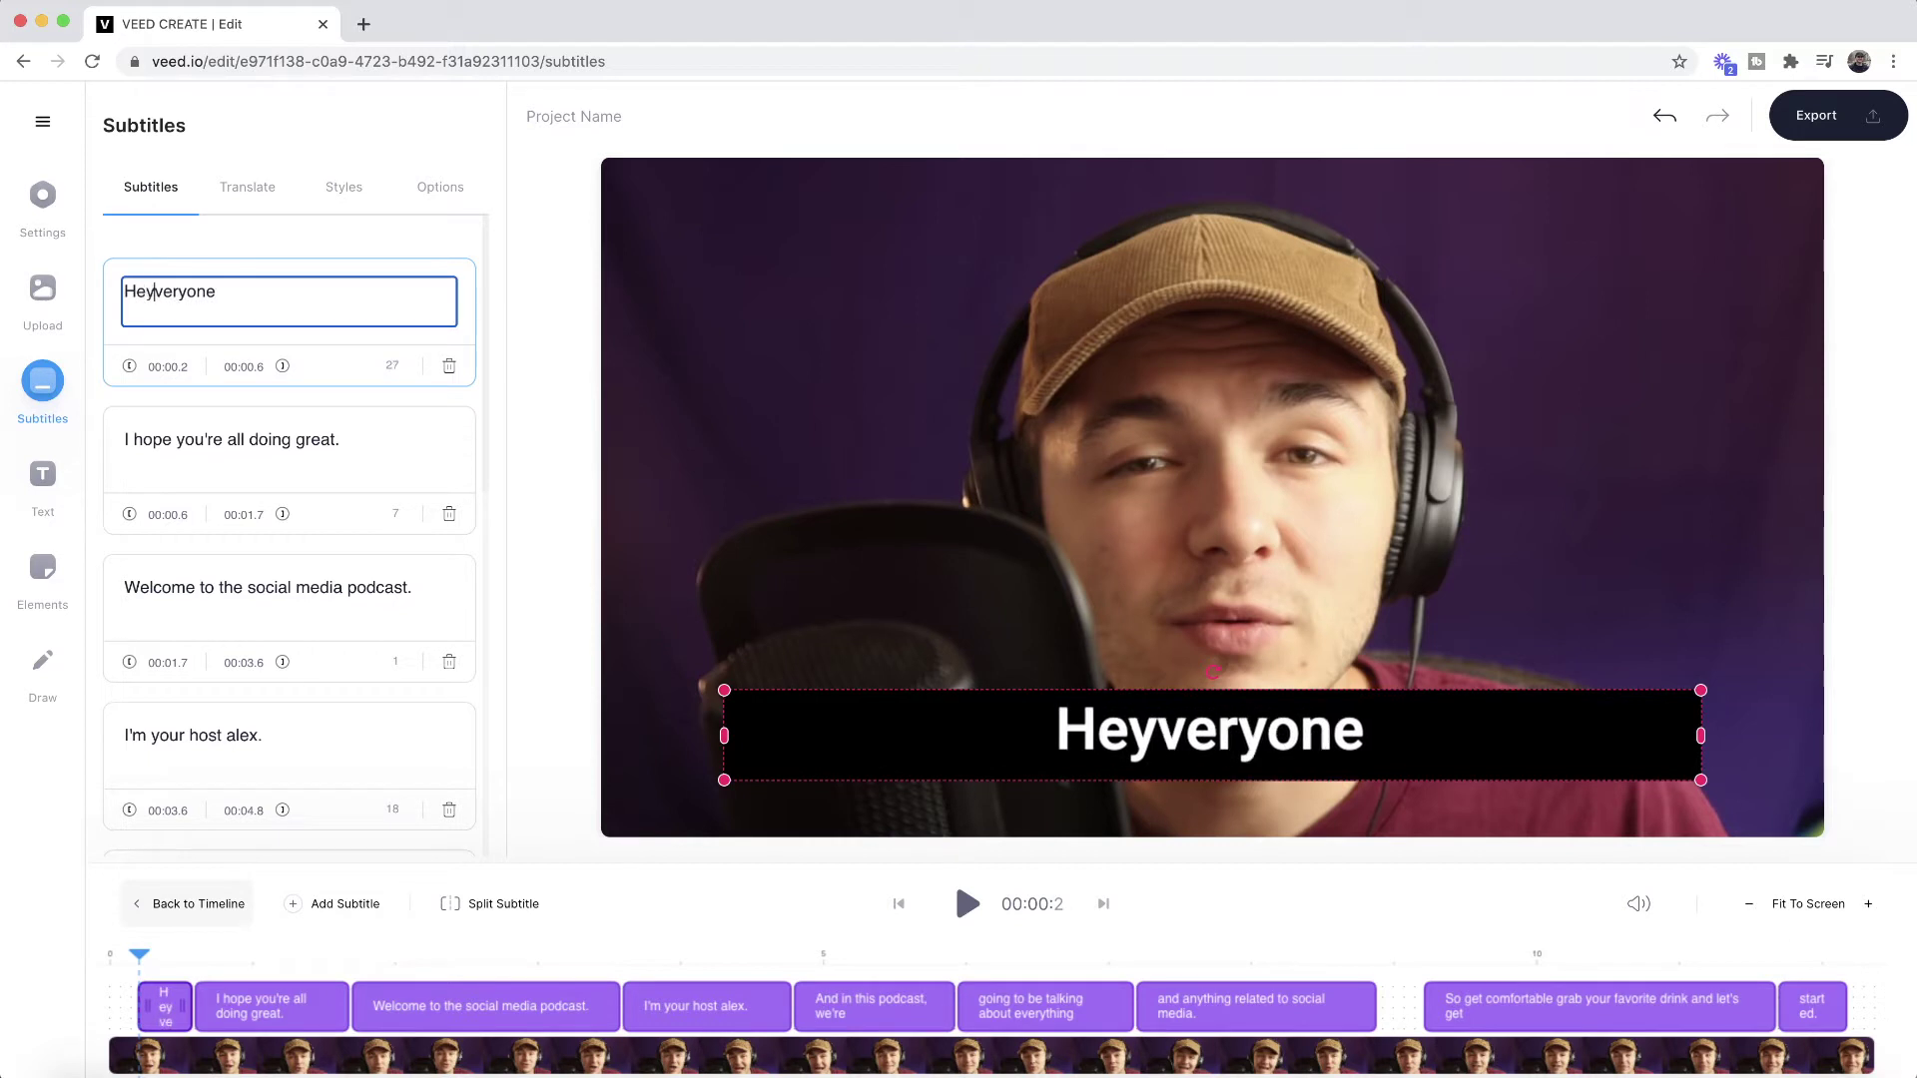
pyautogui.write('e')
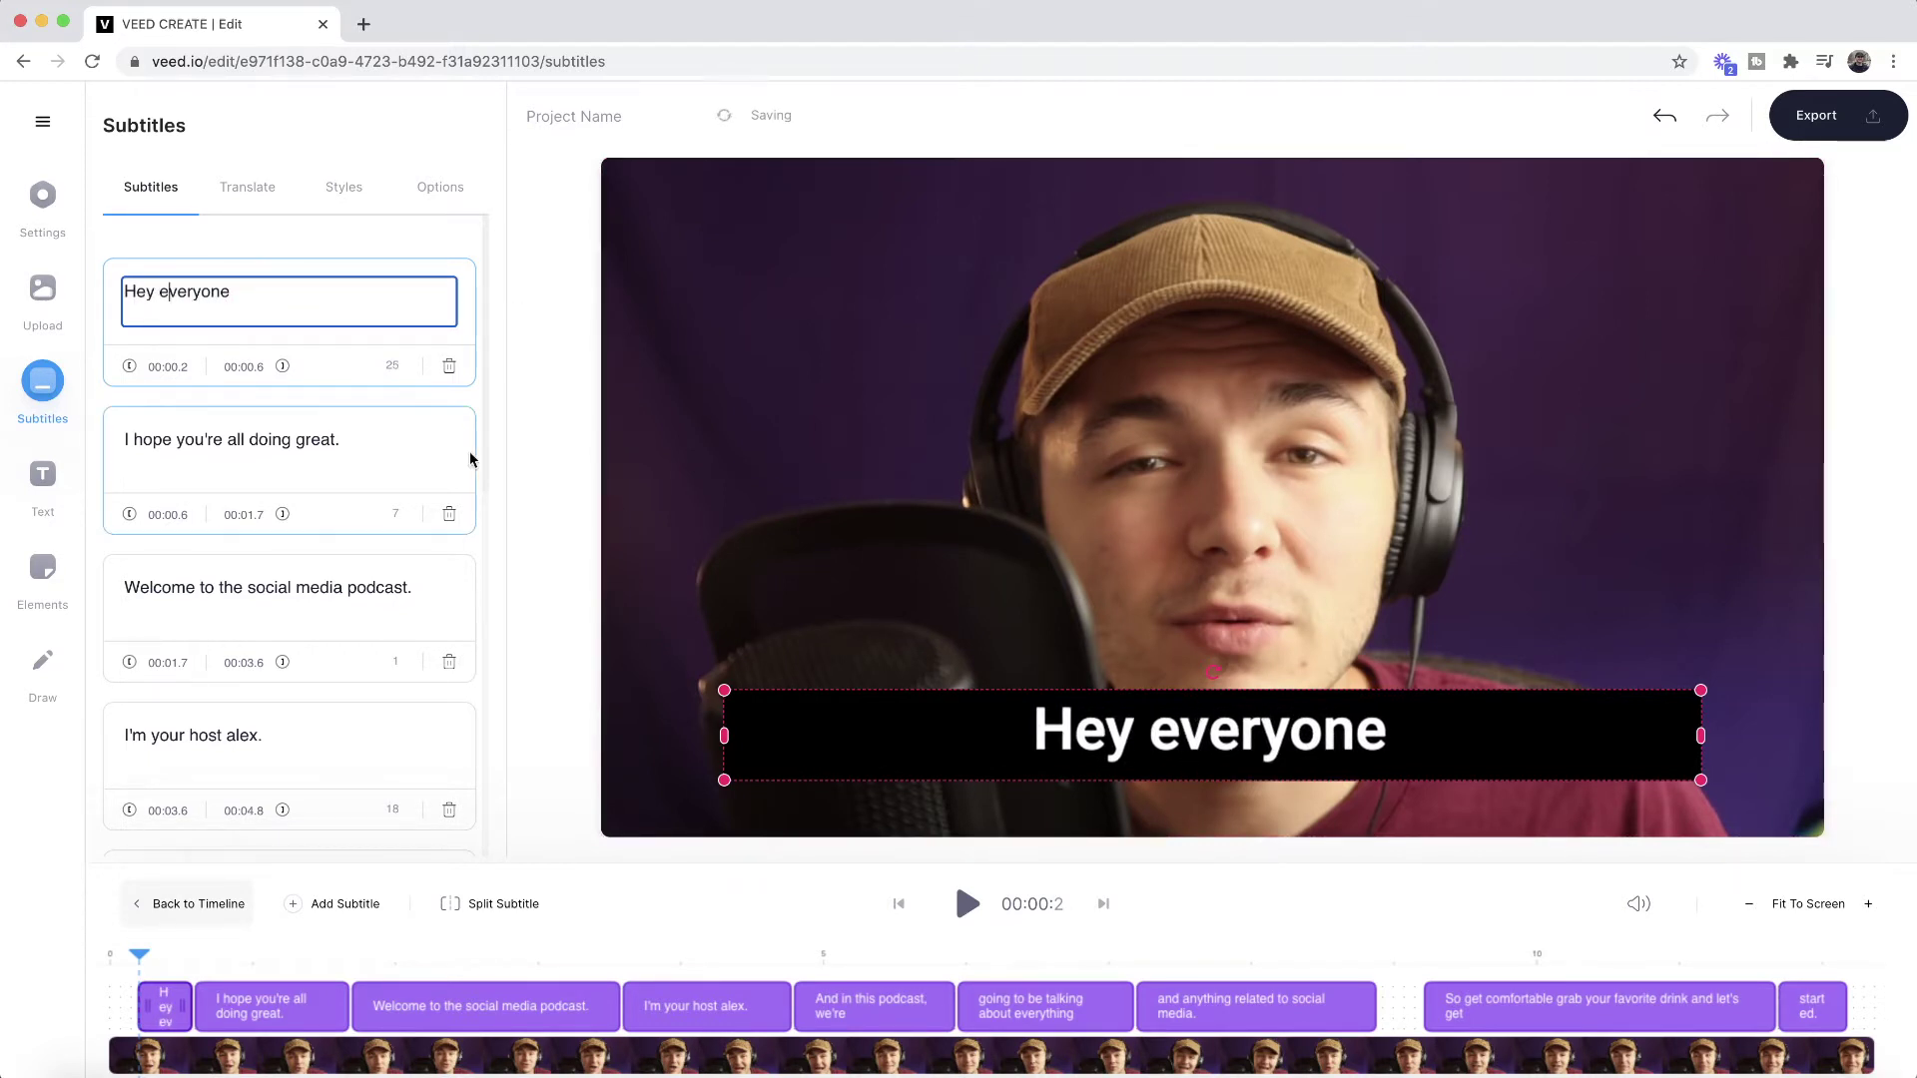
pyautogui.write(',')
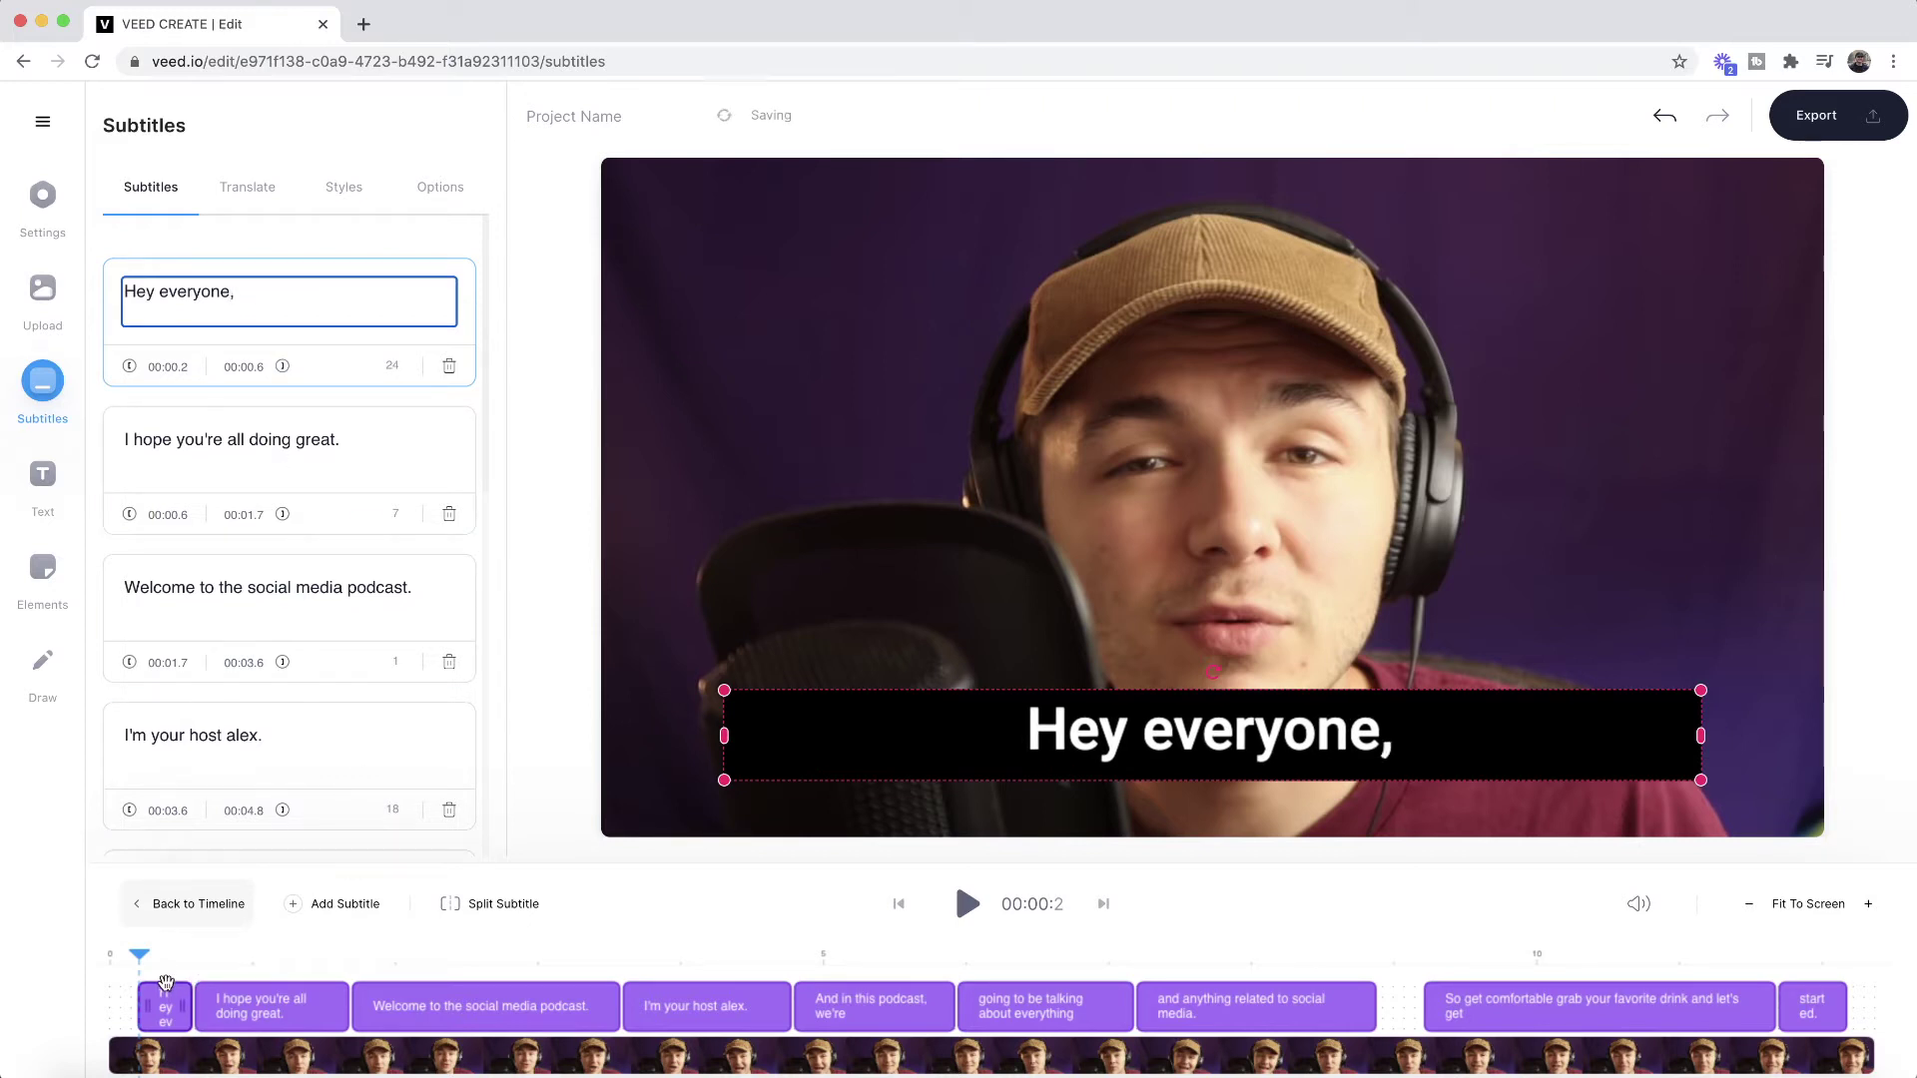
pyautogui.moveTo(139, 961); pyautogui.dragTo(100, 964)
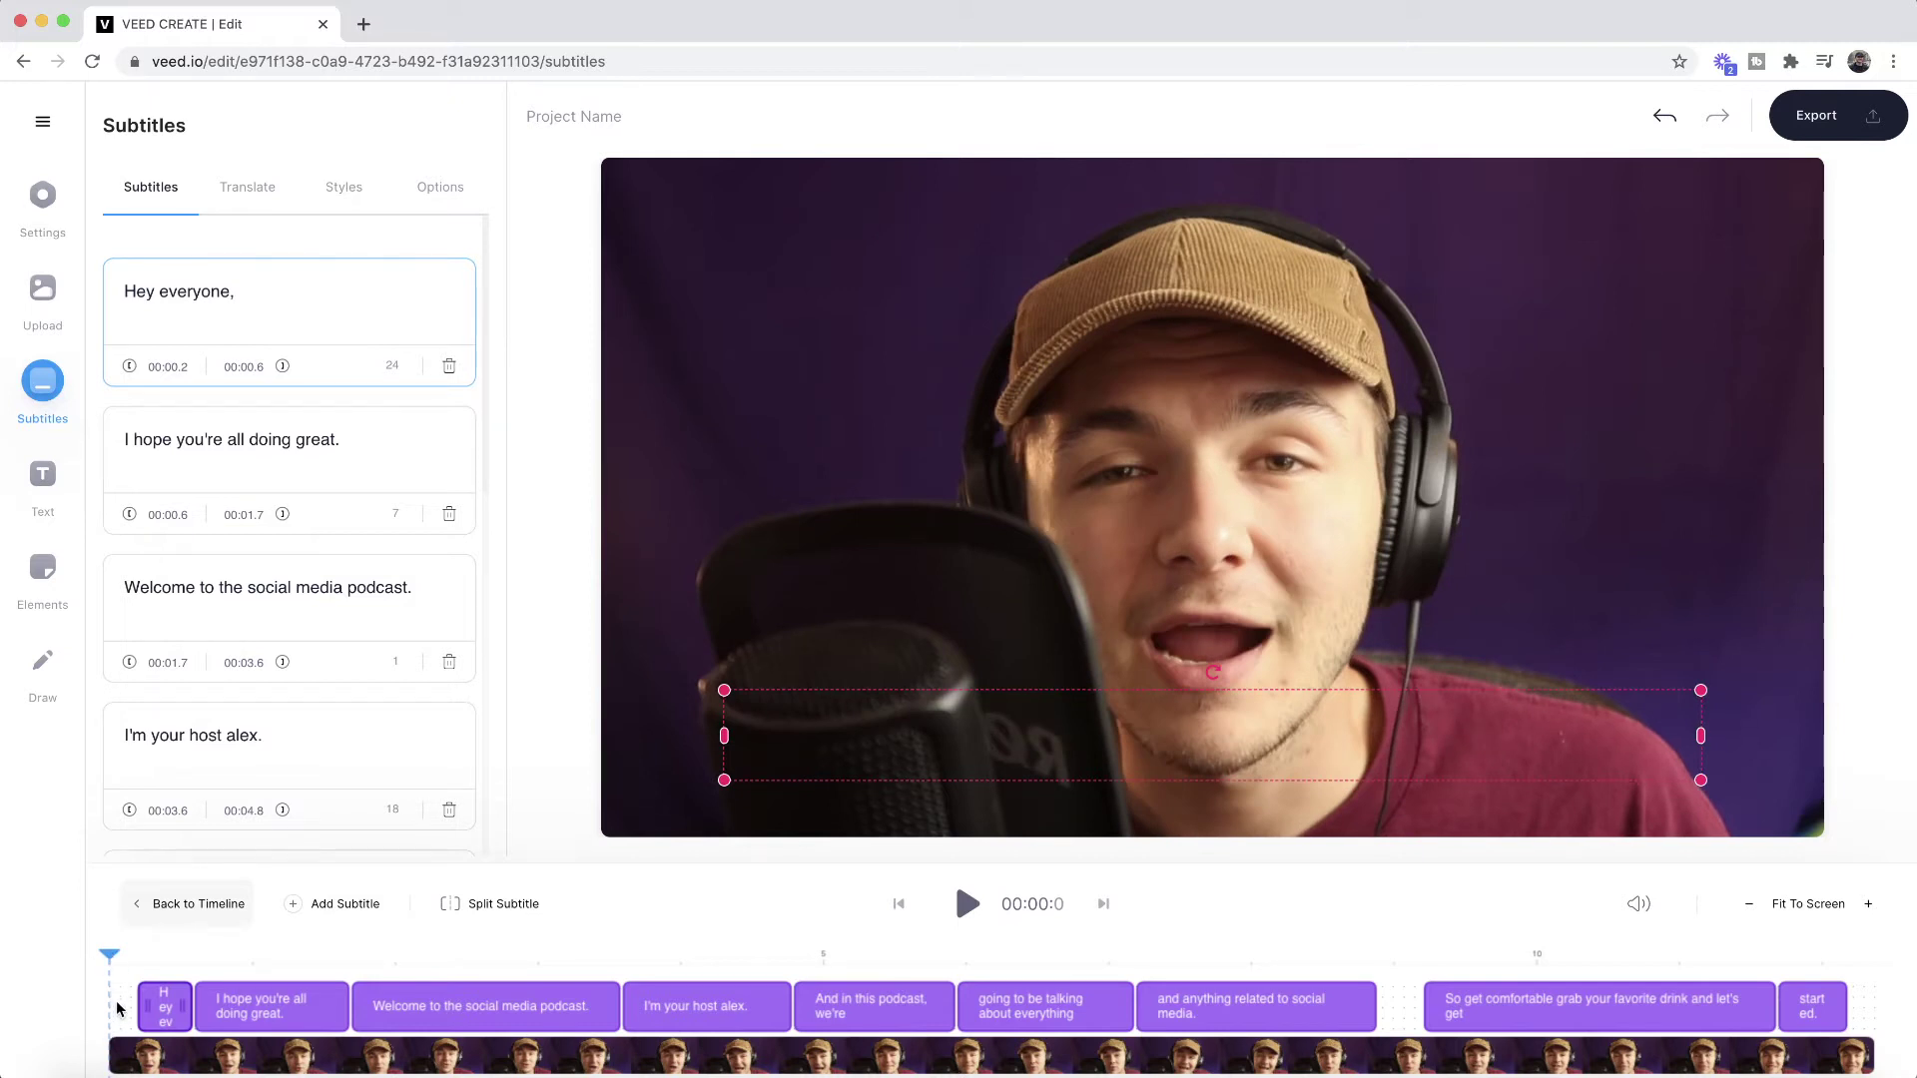
# Move the 'Hey everyone,' caption's start from 00:00.1 to 00:00.0 and play the opening
pyautogui.moveTo(188, 399)
pyautogui.click(193, 956)
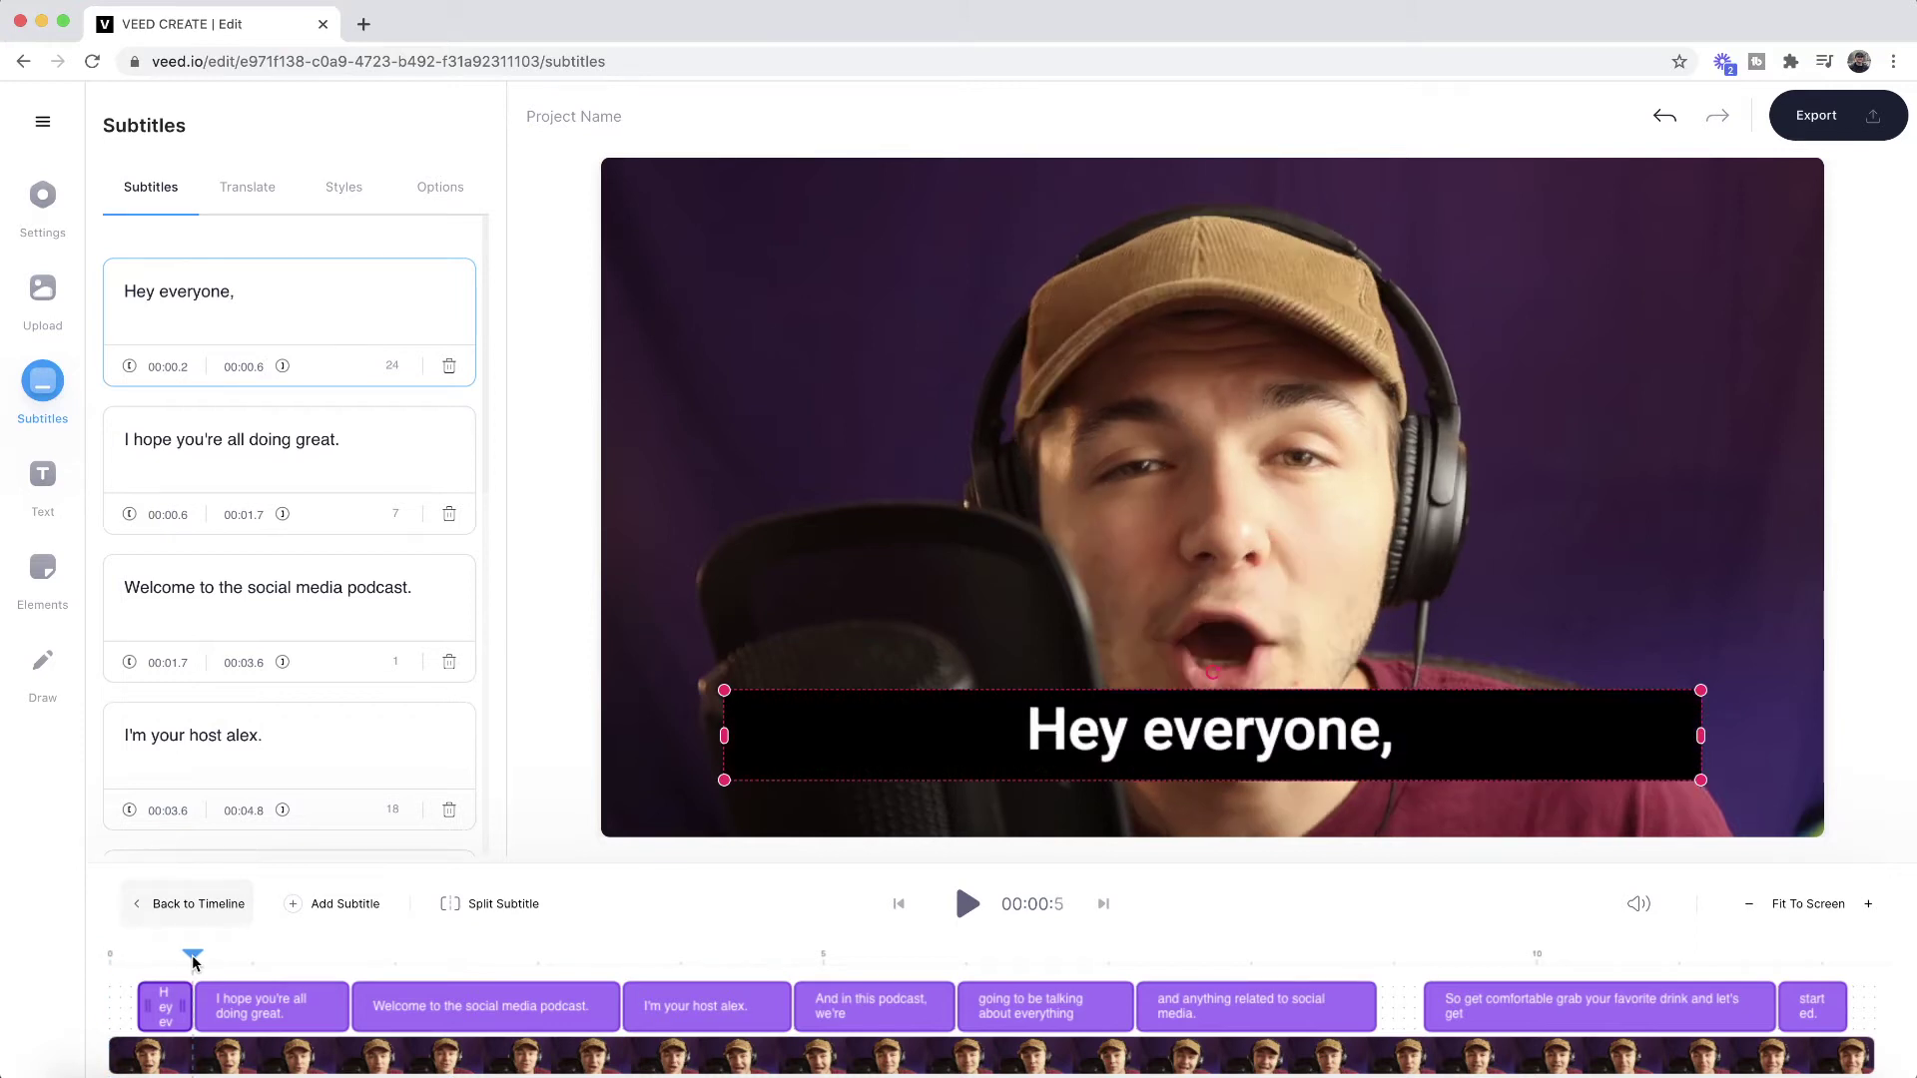
pyautogui.moveTo(193, 960); pyautogui.dragTo(196, 960)
pyautogui.click(170, 956)
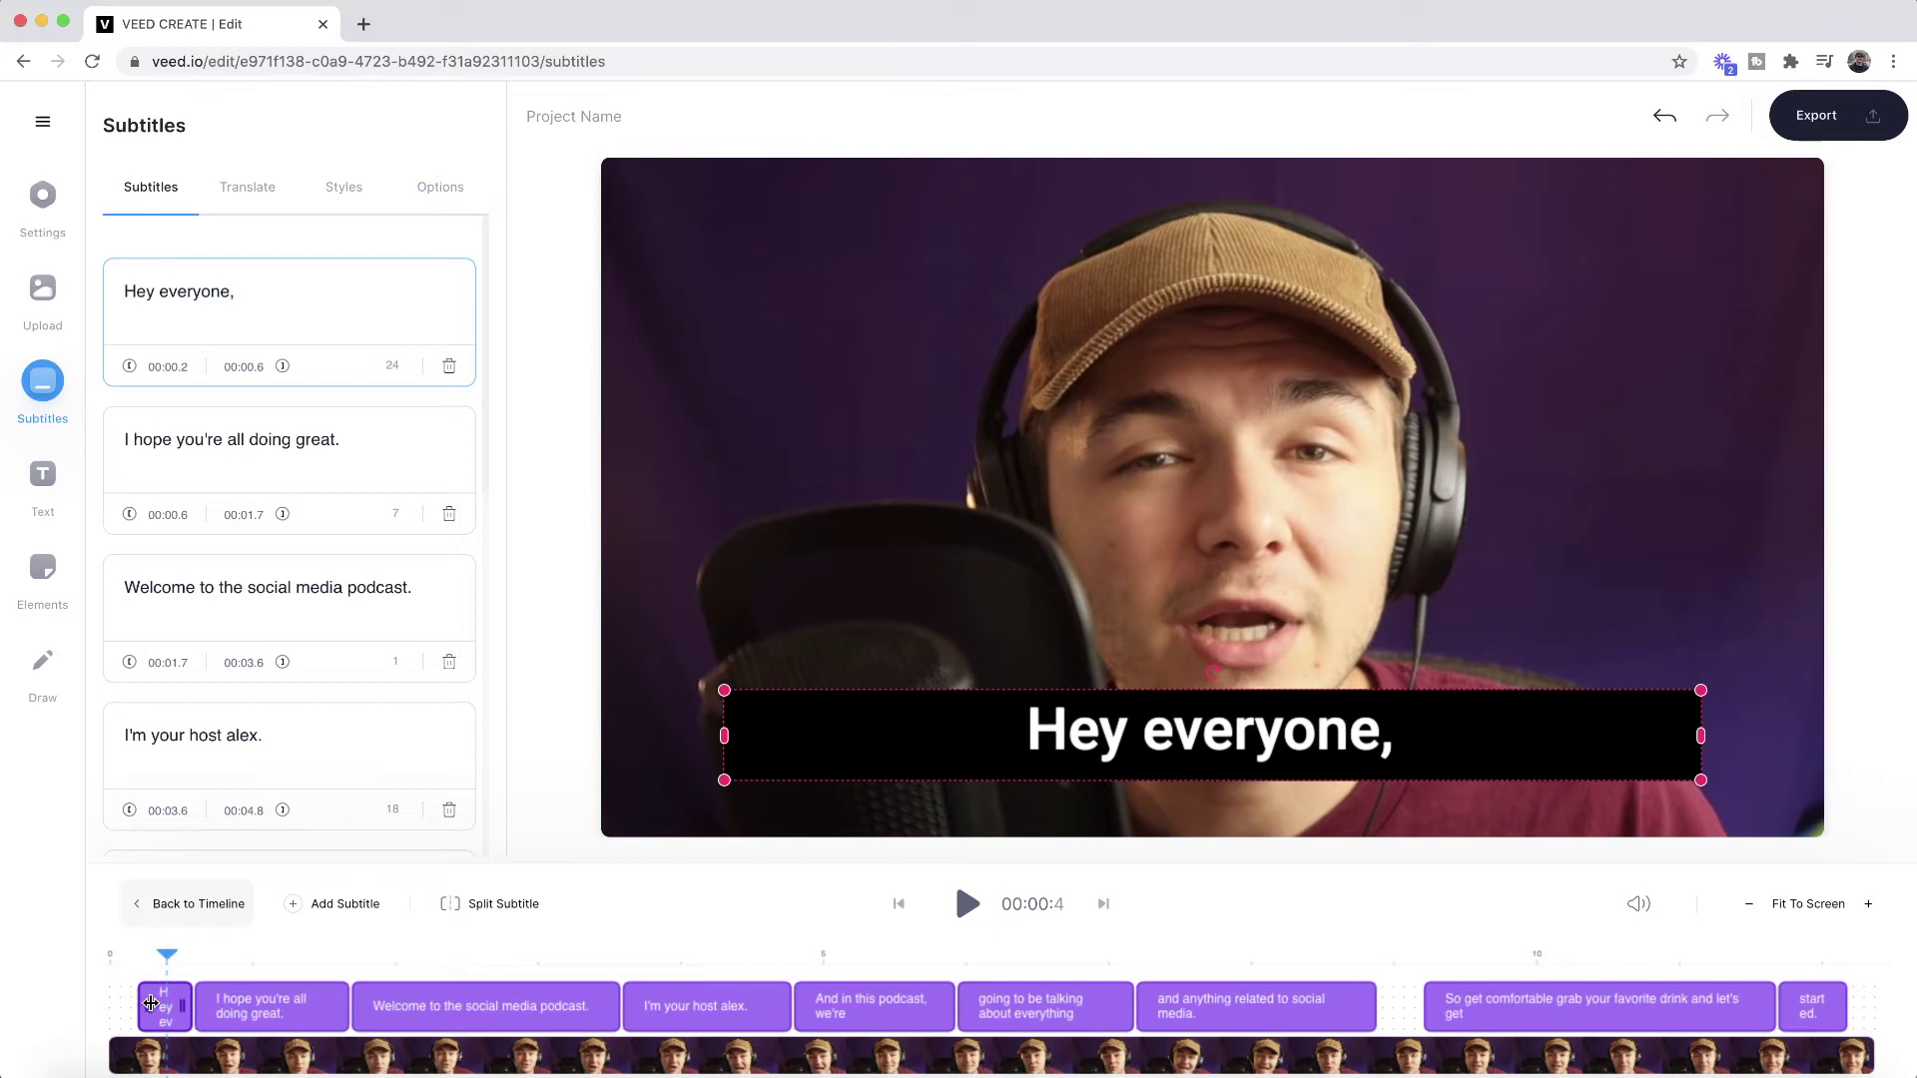
pyautogui.moveTo(147, 1006); pyautogui.dragTo(107, 960)
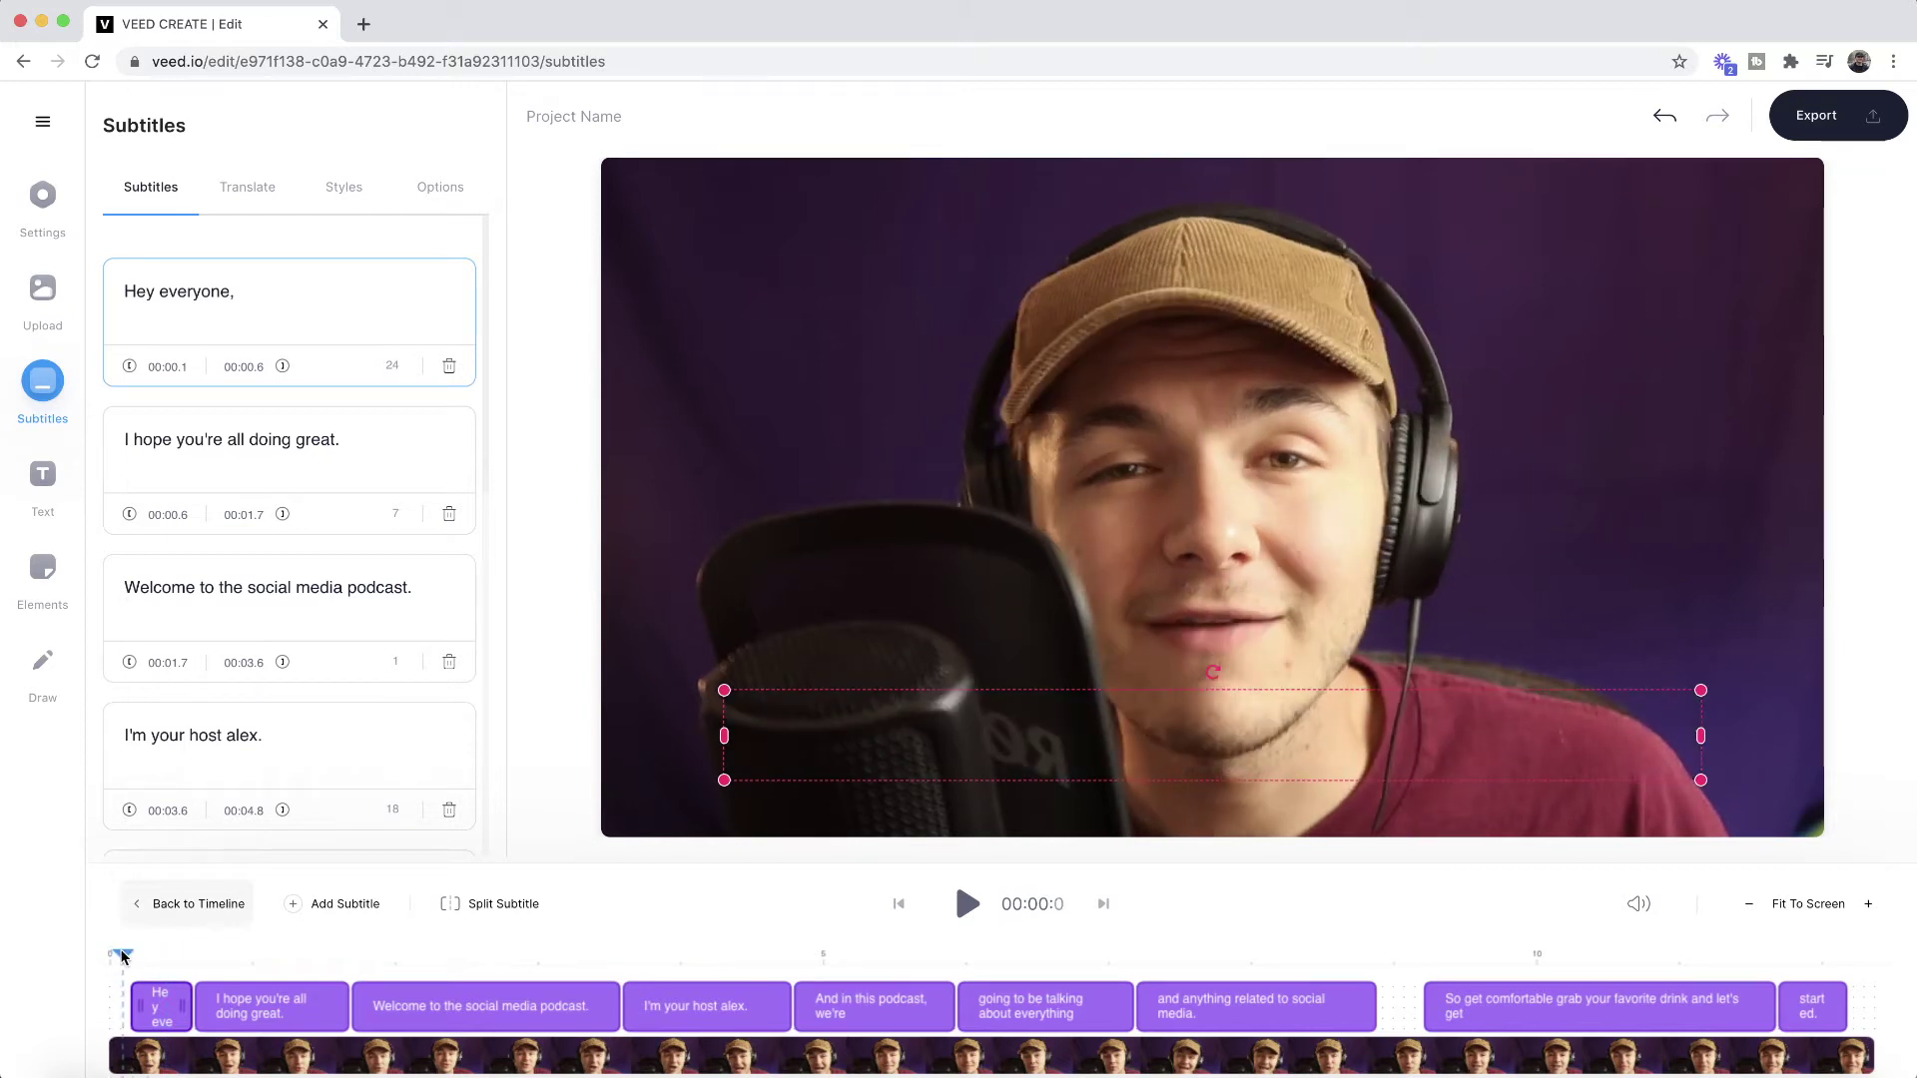
pyautogui.click(124, 371)
pyautogui.doubleClick(181, 369)
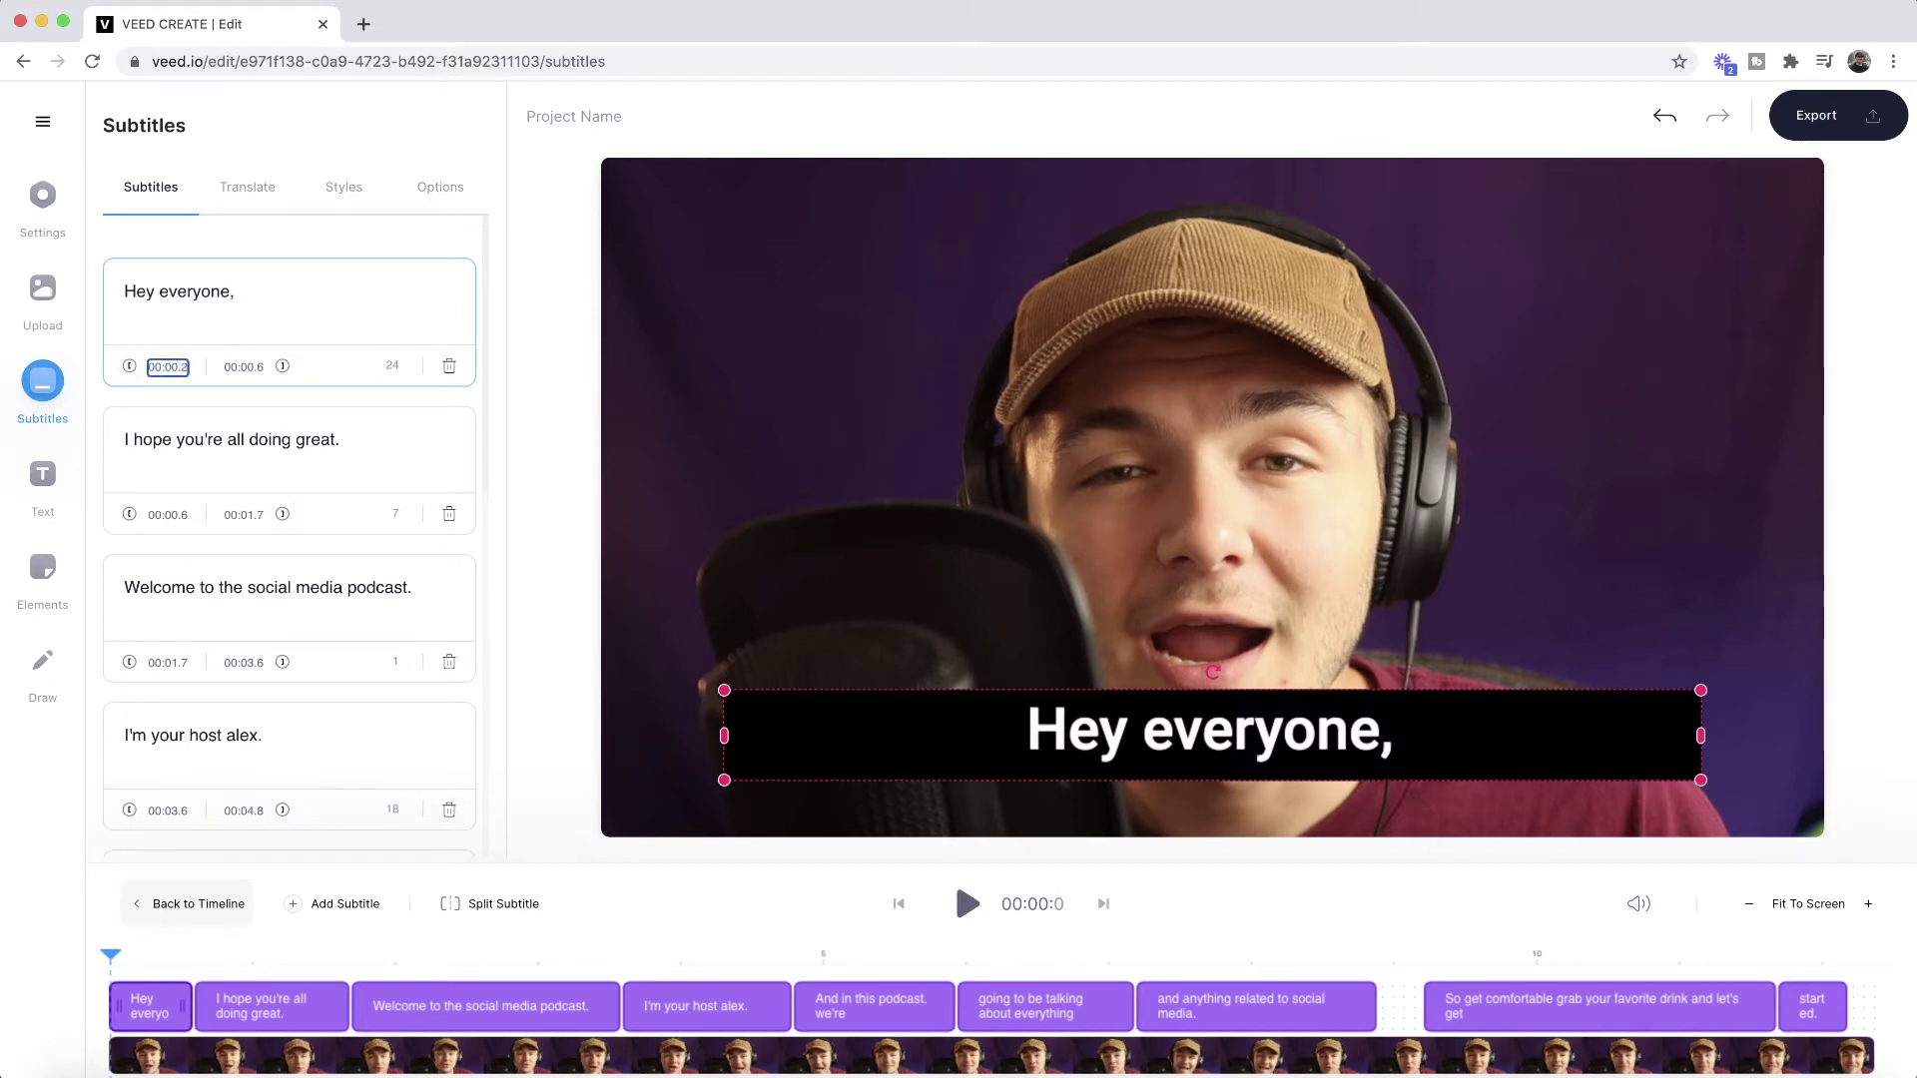
pyautogui.press('Return')
pyautogui.click(138, 955)
pyautogui.moveTo(140, 955); pyautogui.dragTo(60, 946)
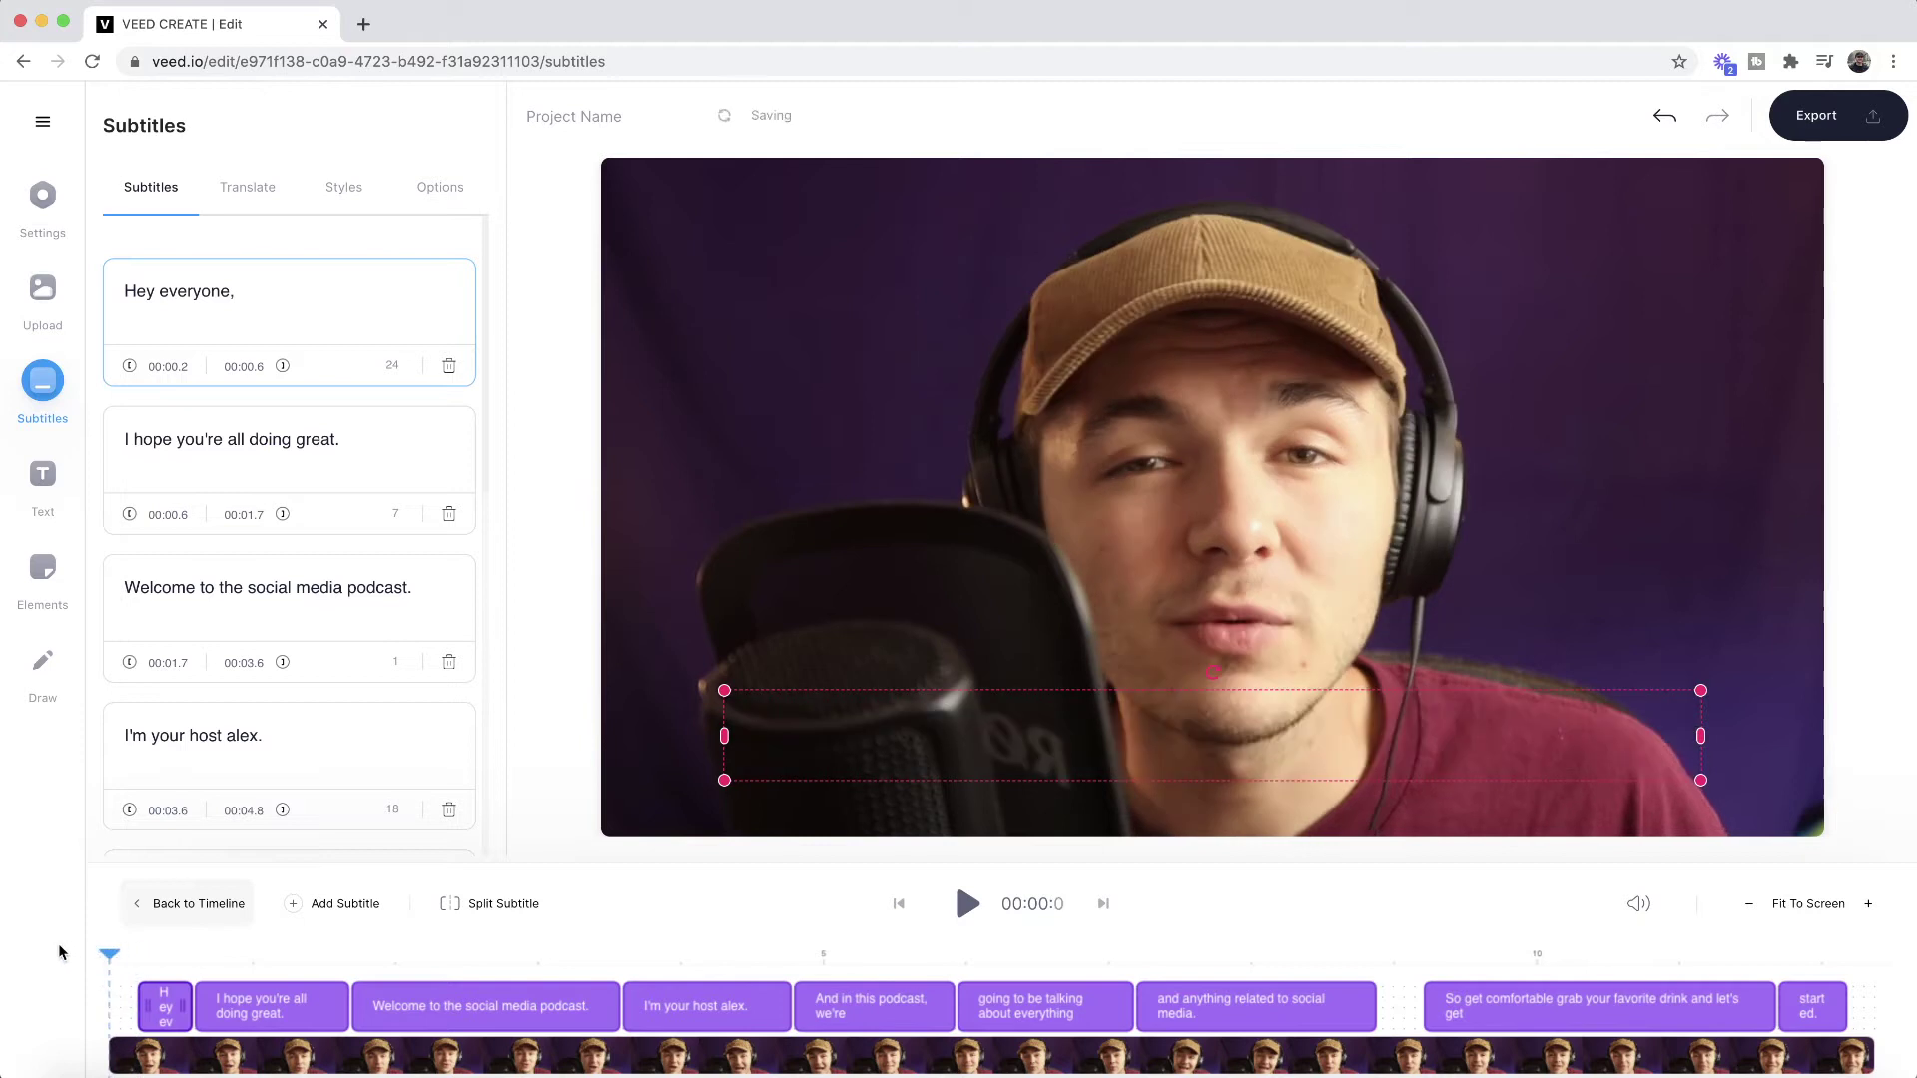
pyautogui.click(128, 368)
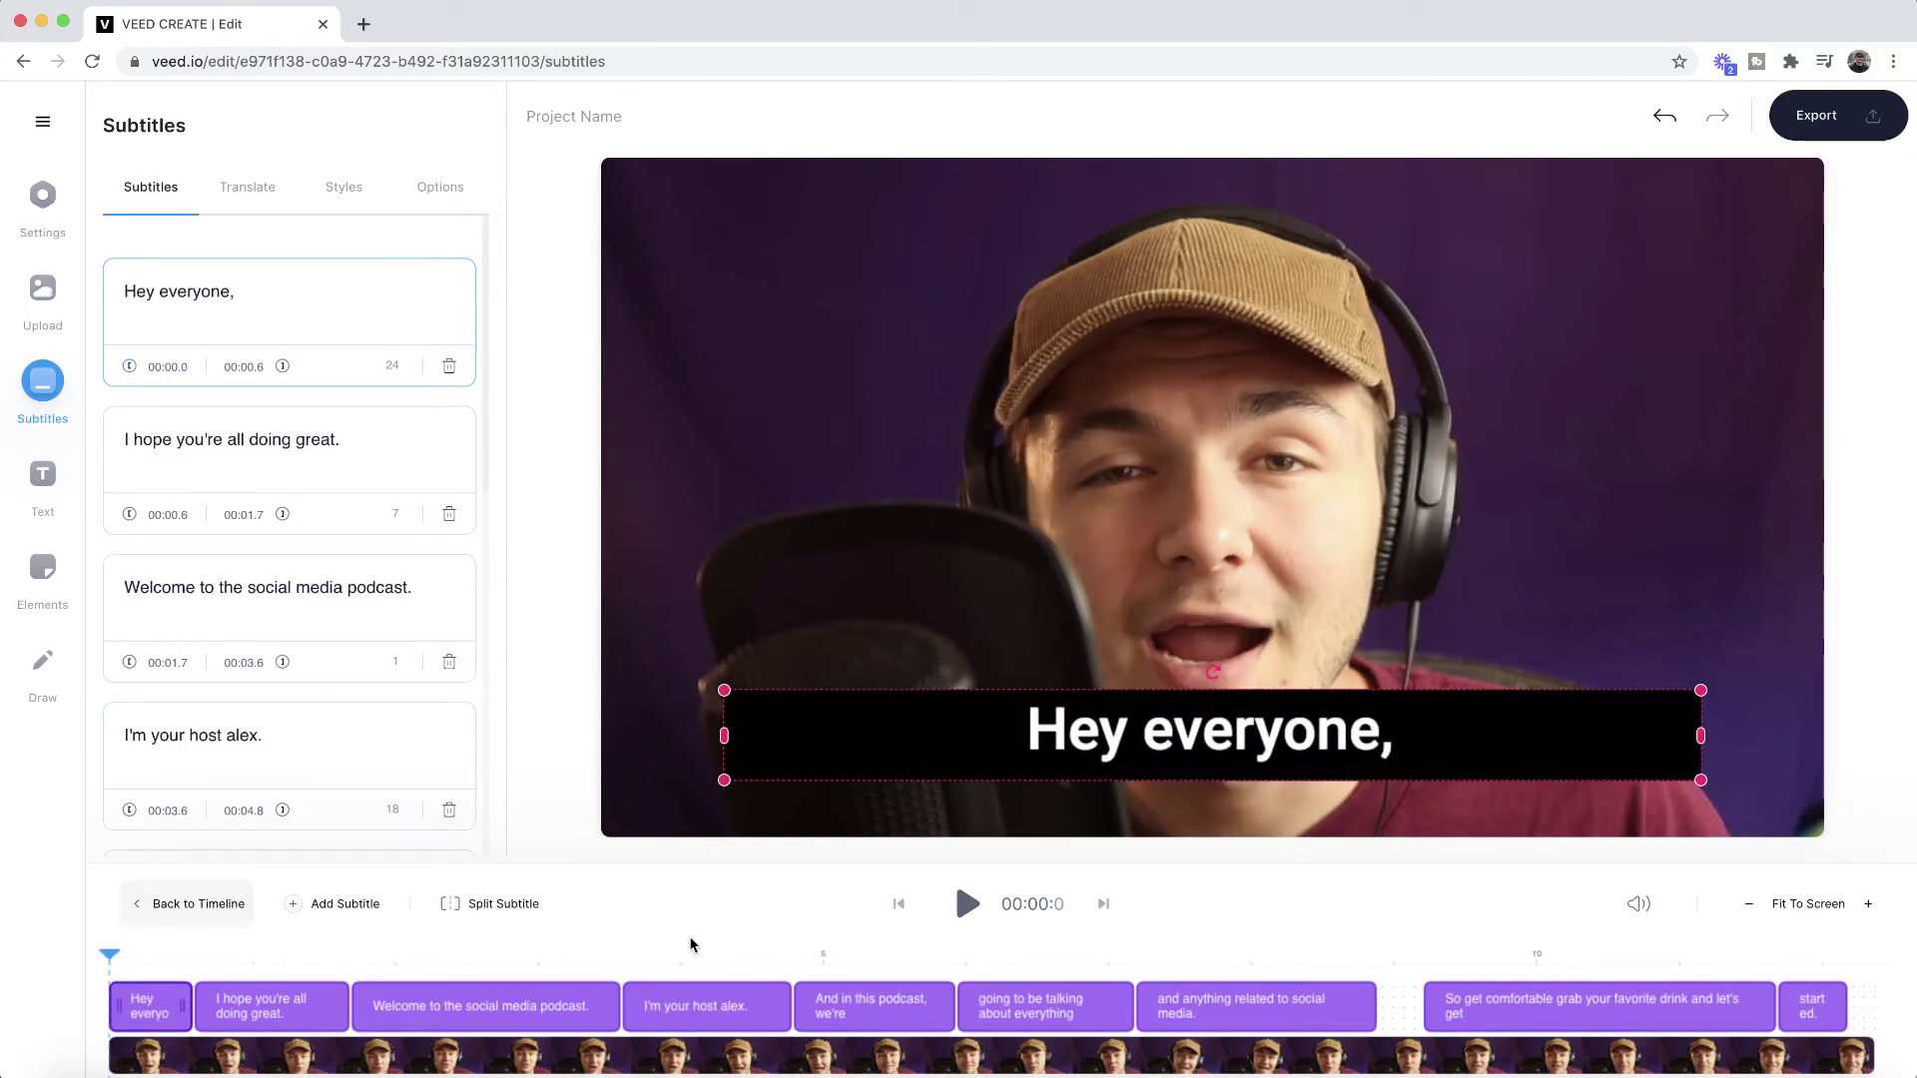
pyautogui.click(967, 905)
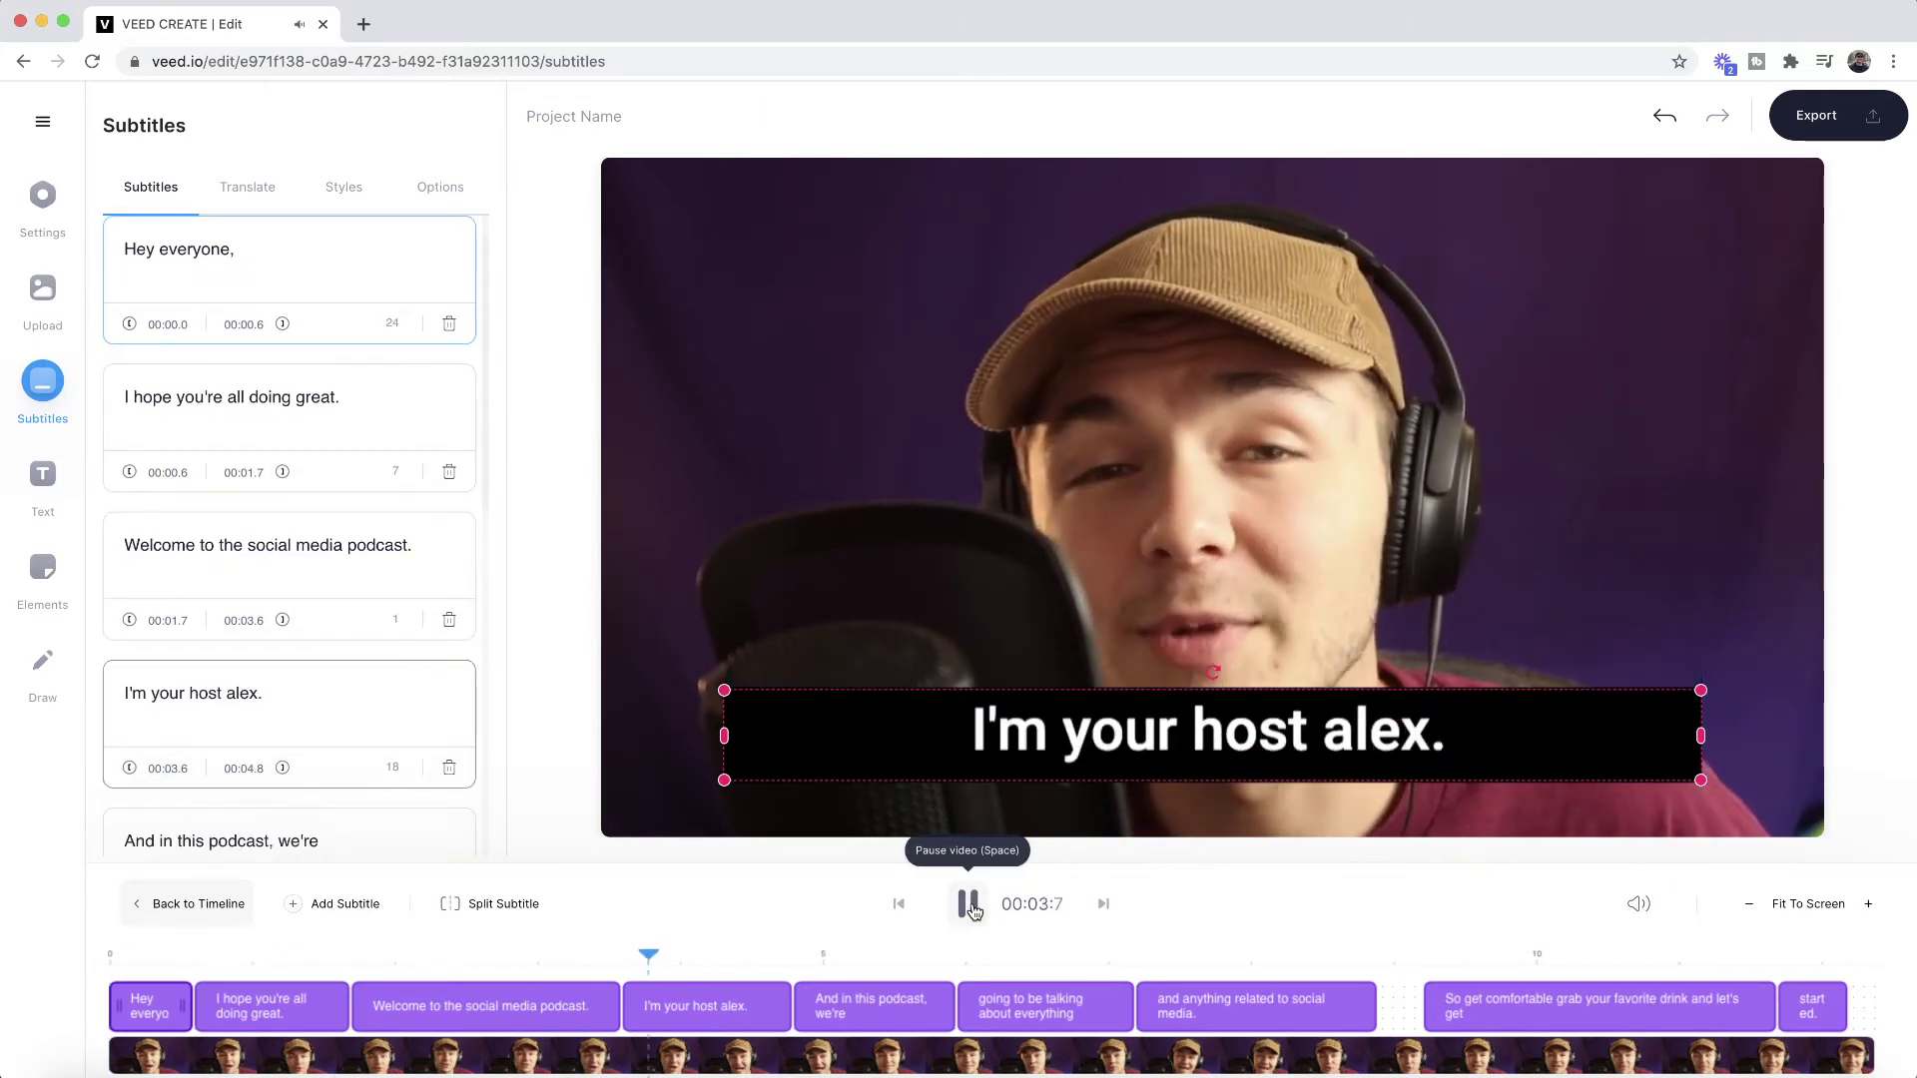
# Correct the host name's spelling in the 'I'm your host' subtitle and preview the next captions
pyautogui.click(967, 905)
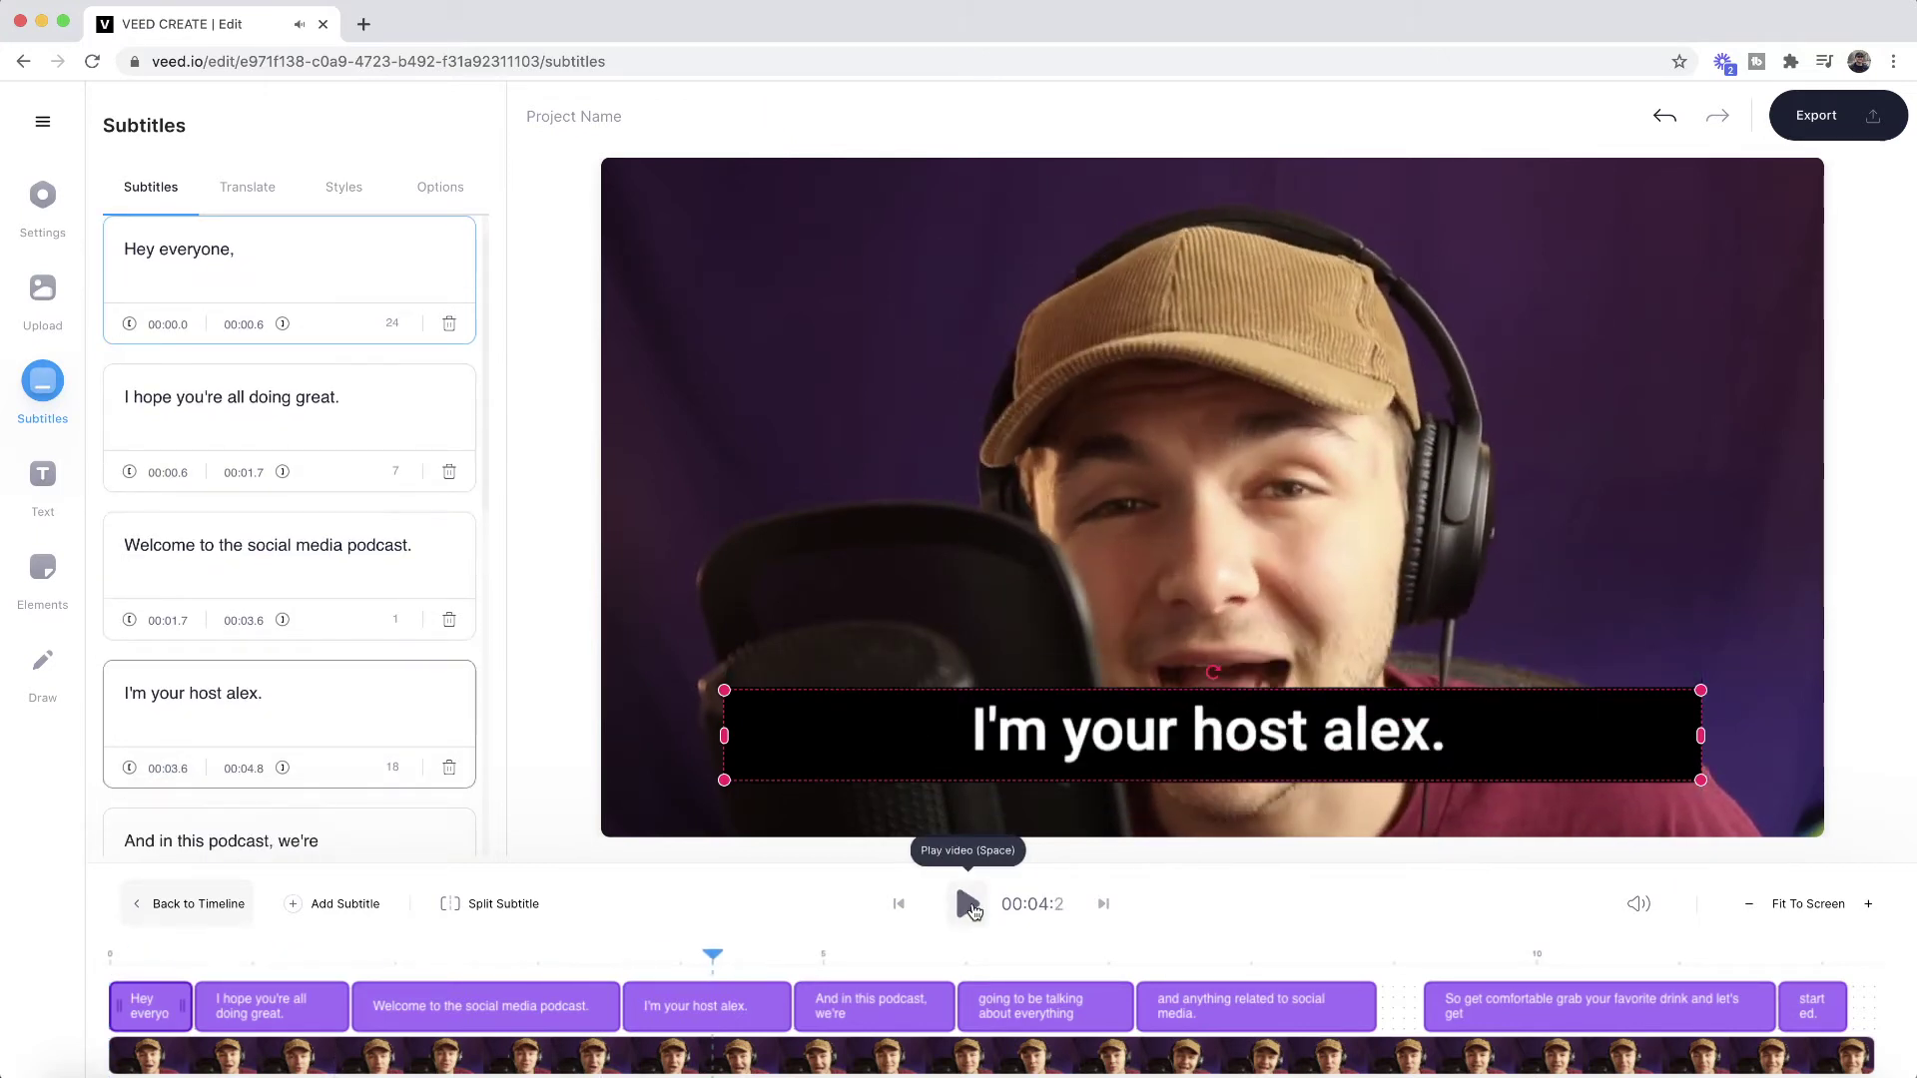
pyautogui.click(259, 705)
pyautogui.press('BackSpace')
pyautogui.press('BackSpace')
pyautogui.press('BackSpace')
pyautogui.press('BackSpace')
pyautogui.write('Al')
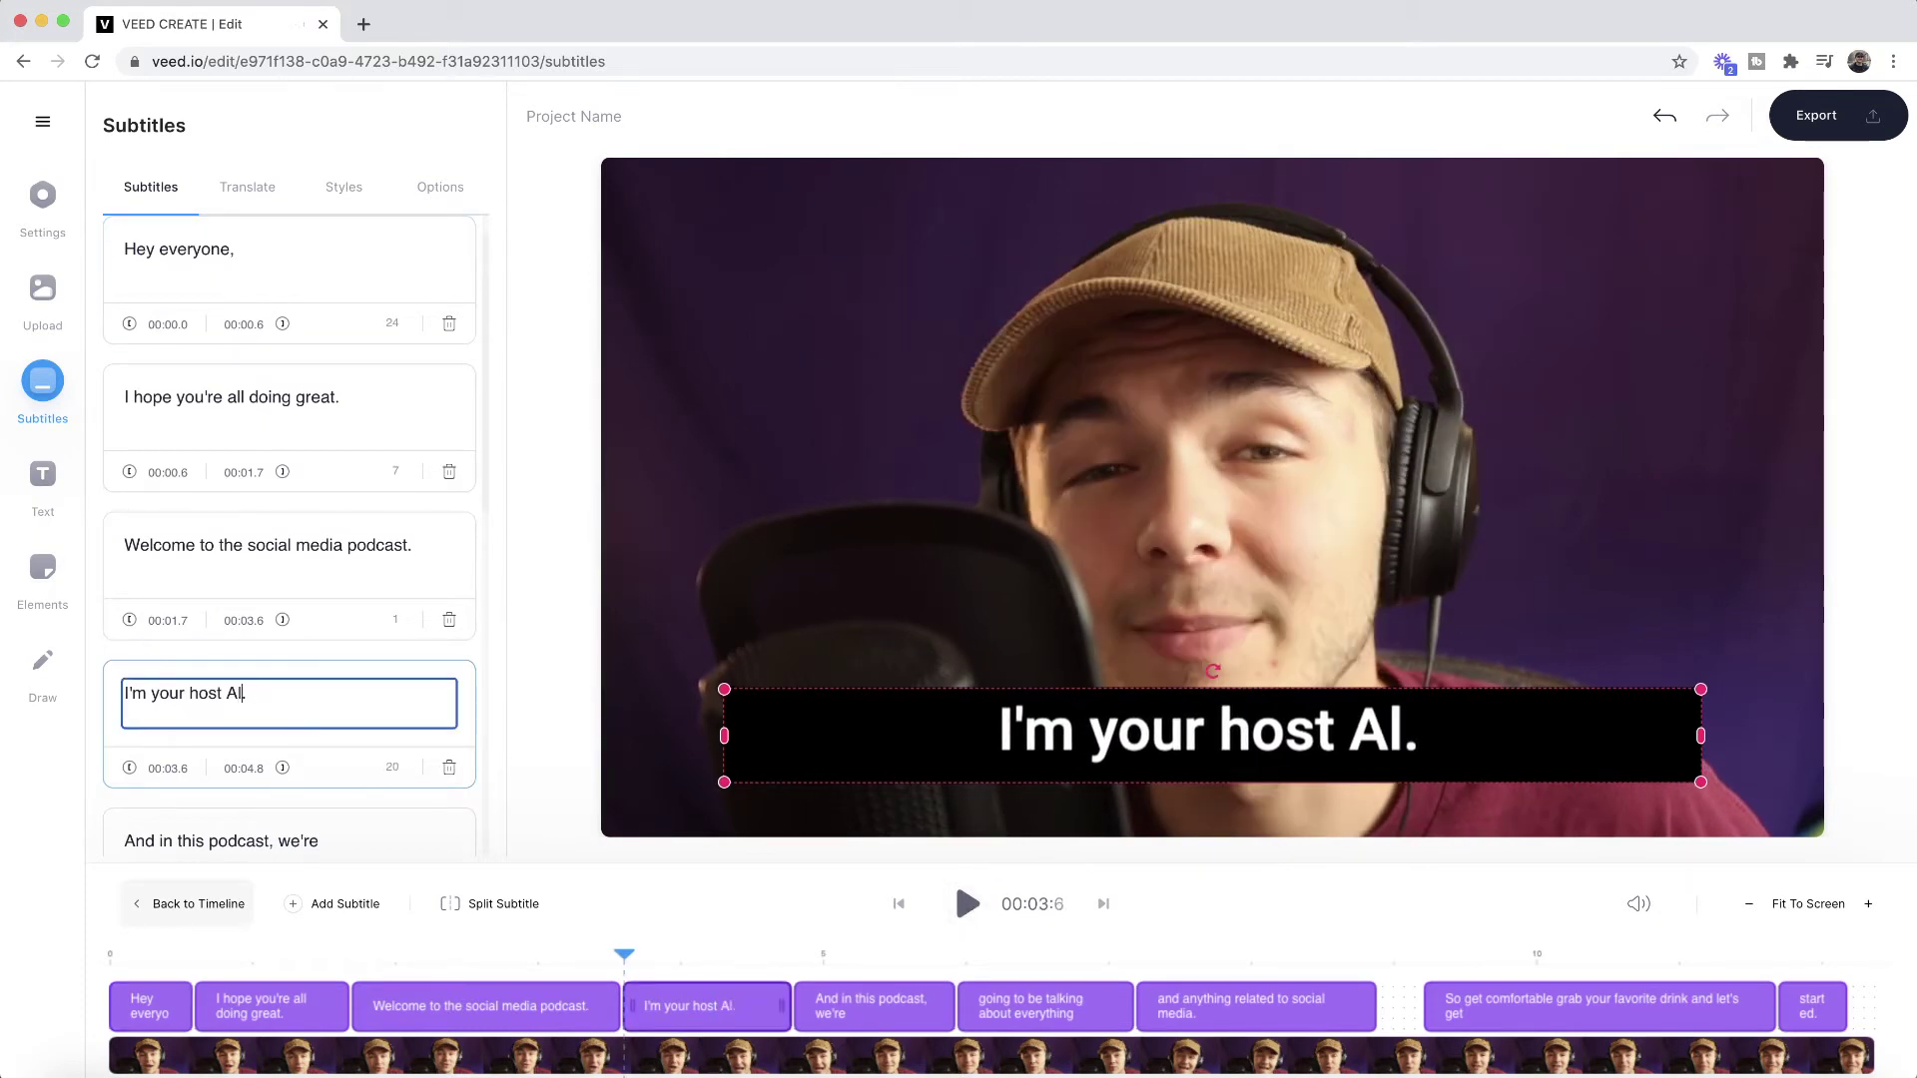
pyautogui.write('ec')
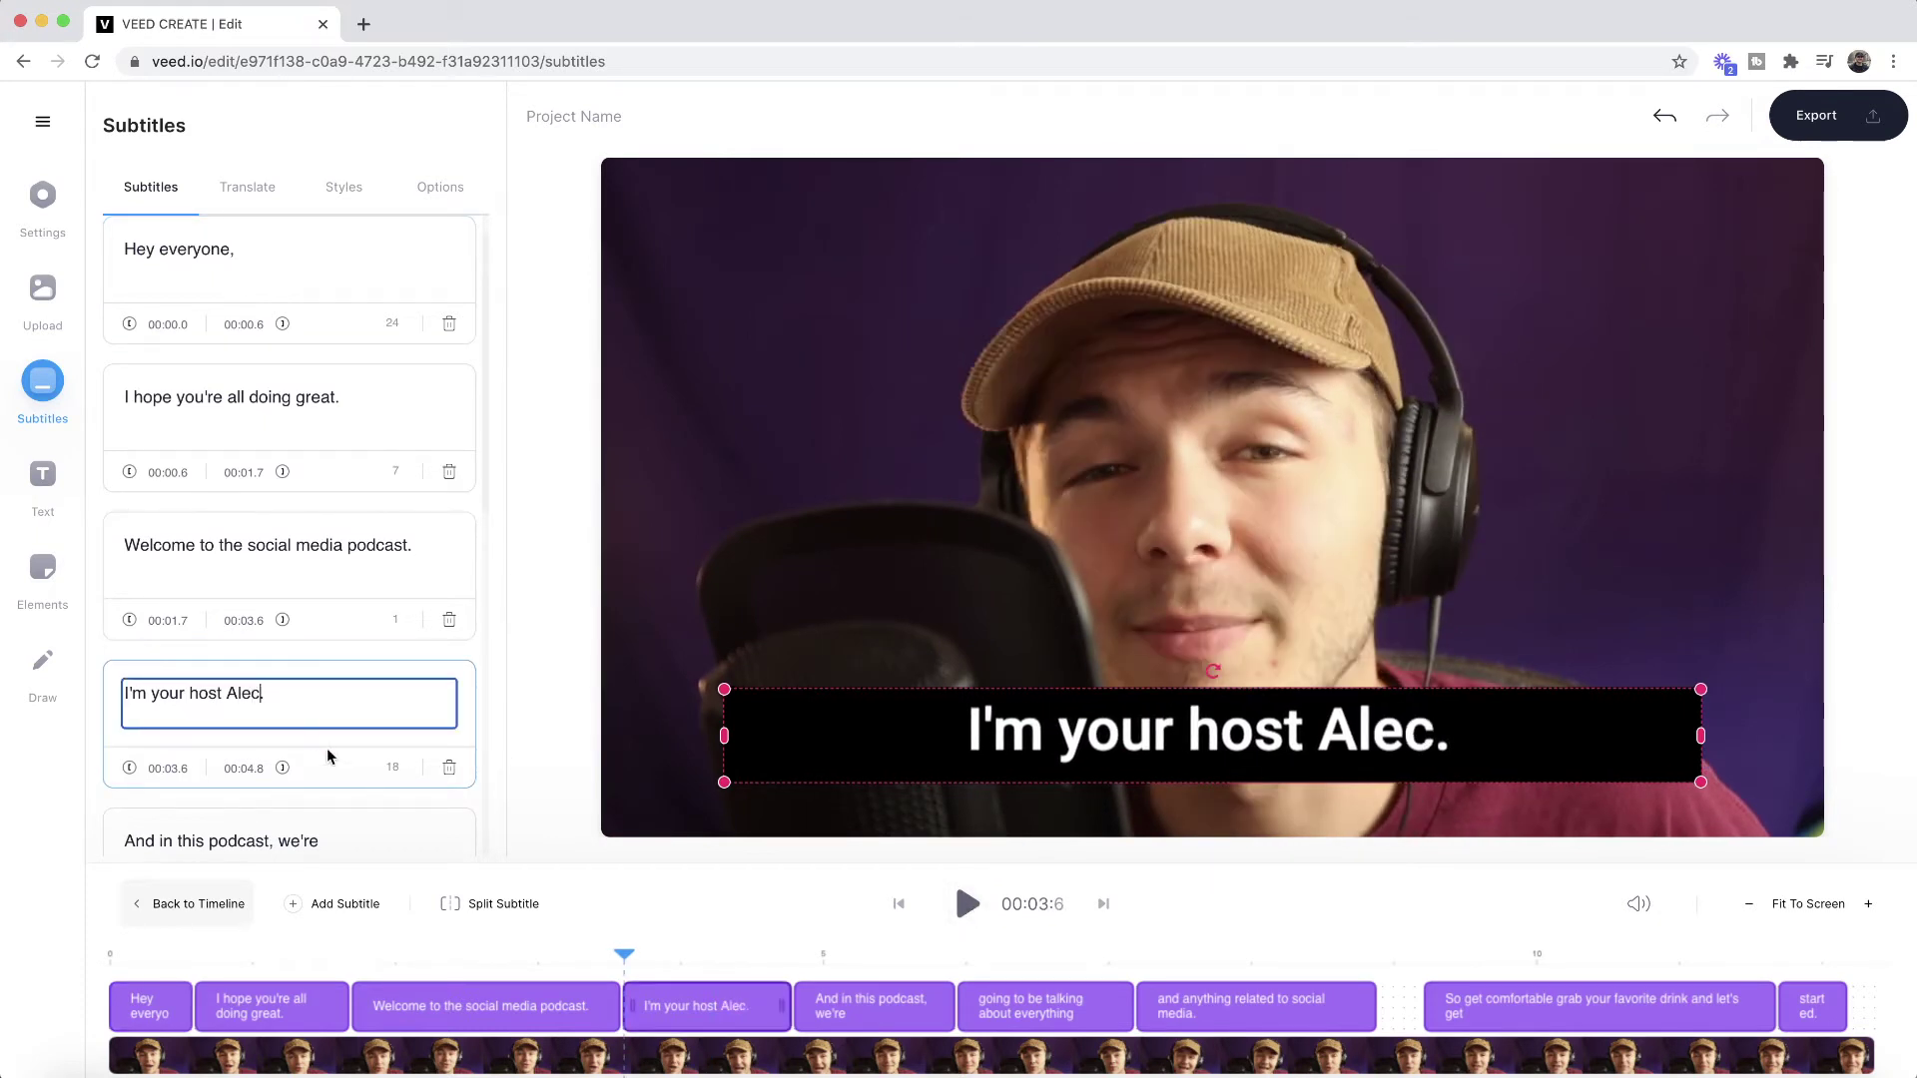
pyautogui.click(966, 905)
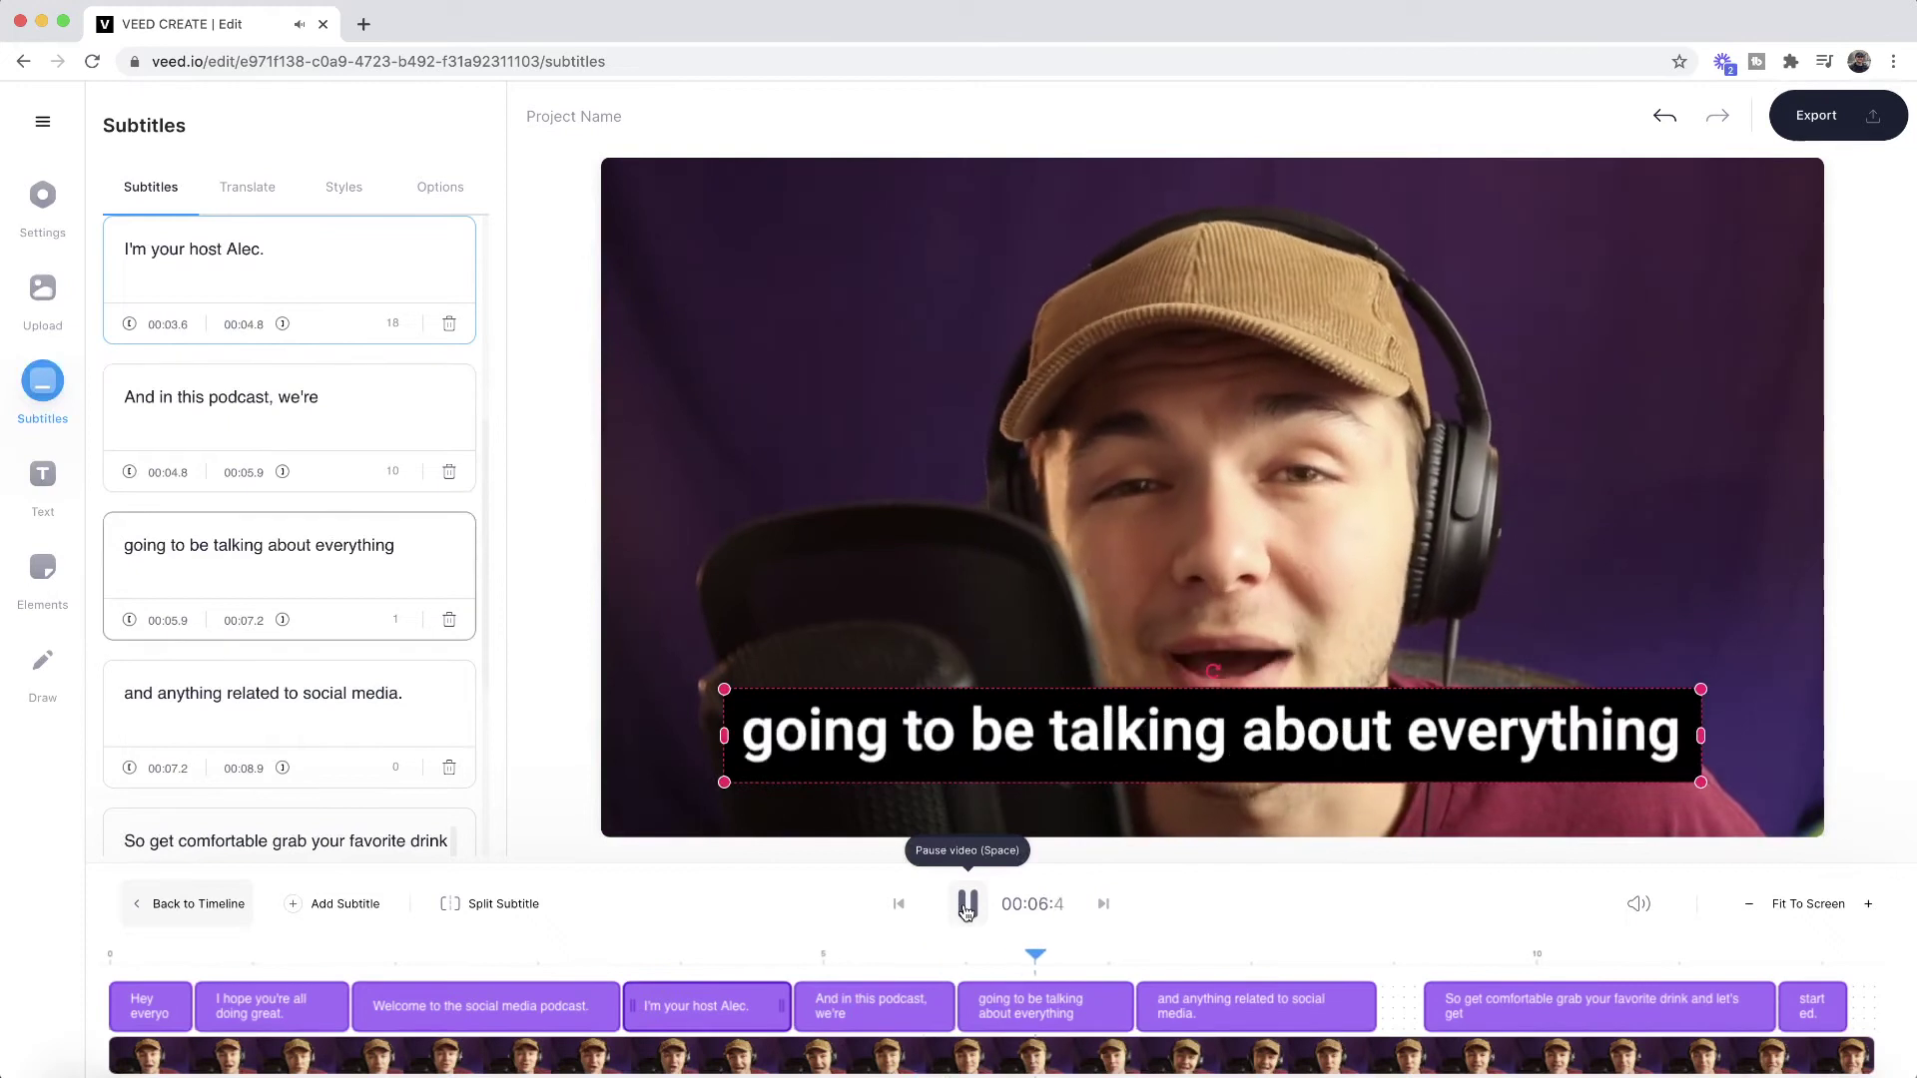
pyautogui.click(966, 904)
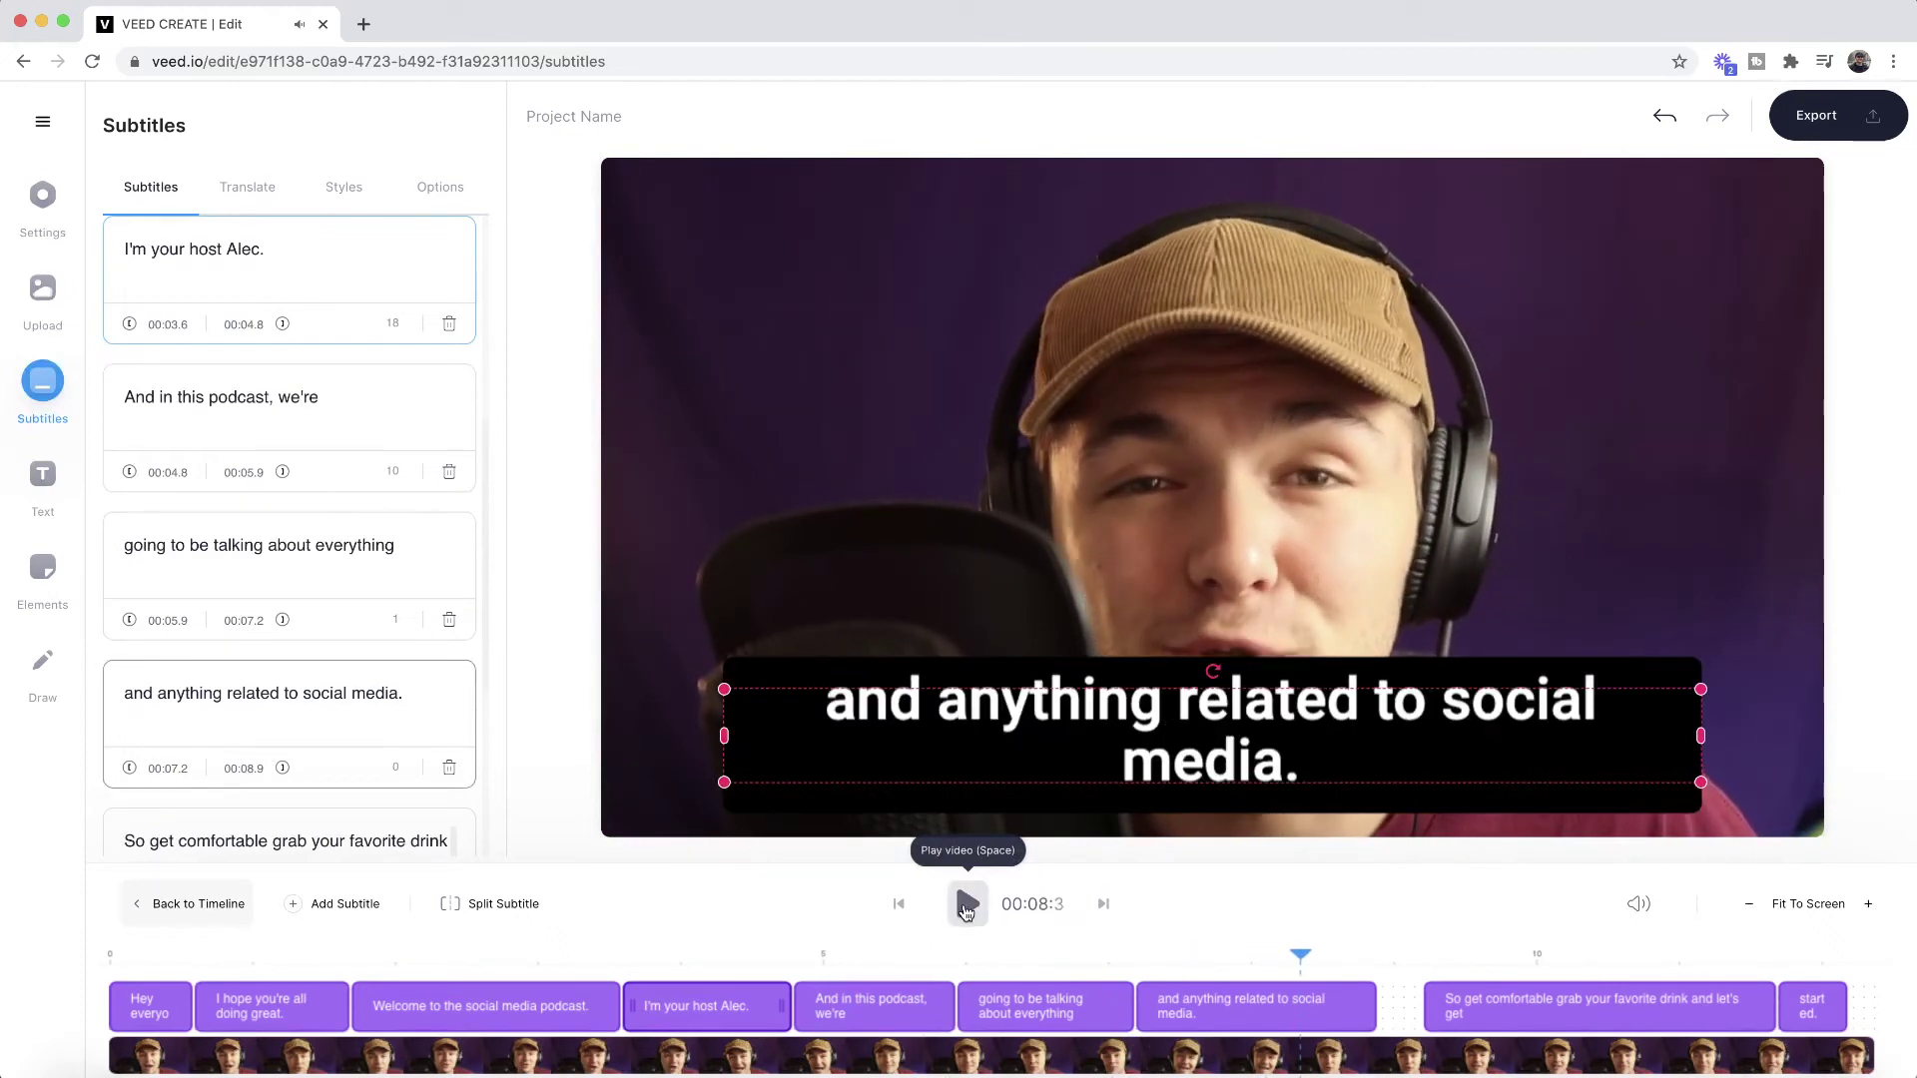
pyautogui.click(827, 961)
pyautogui.moveTo(841, 962); pyautogui.dragTo(880, 948)
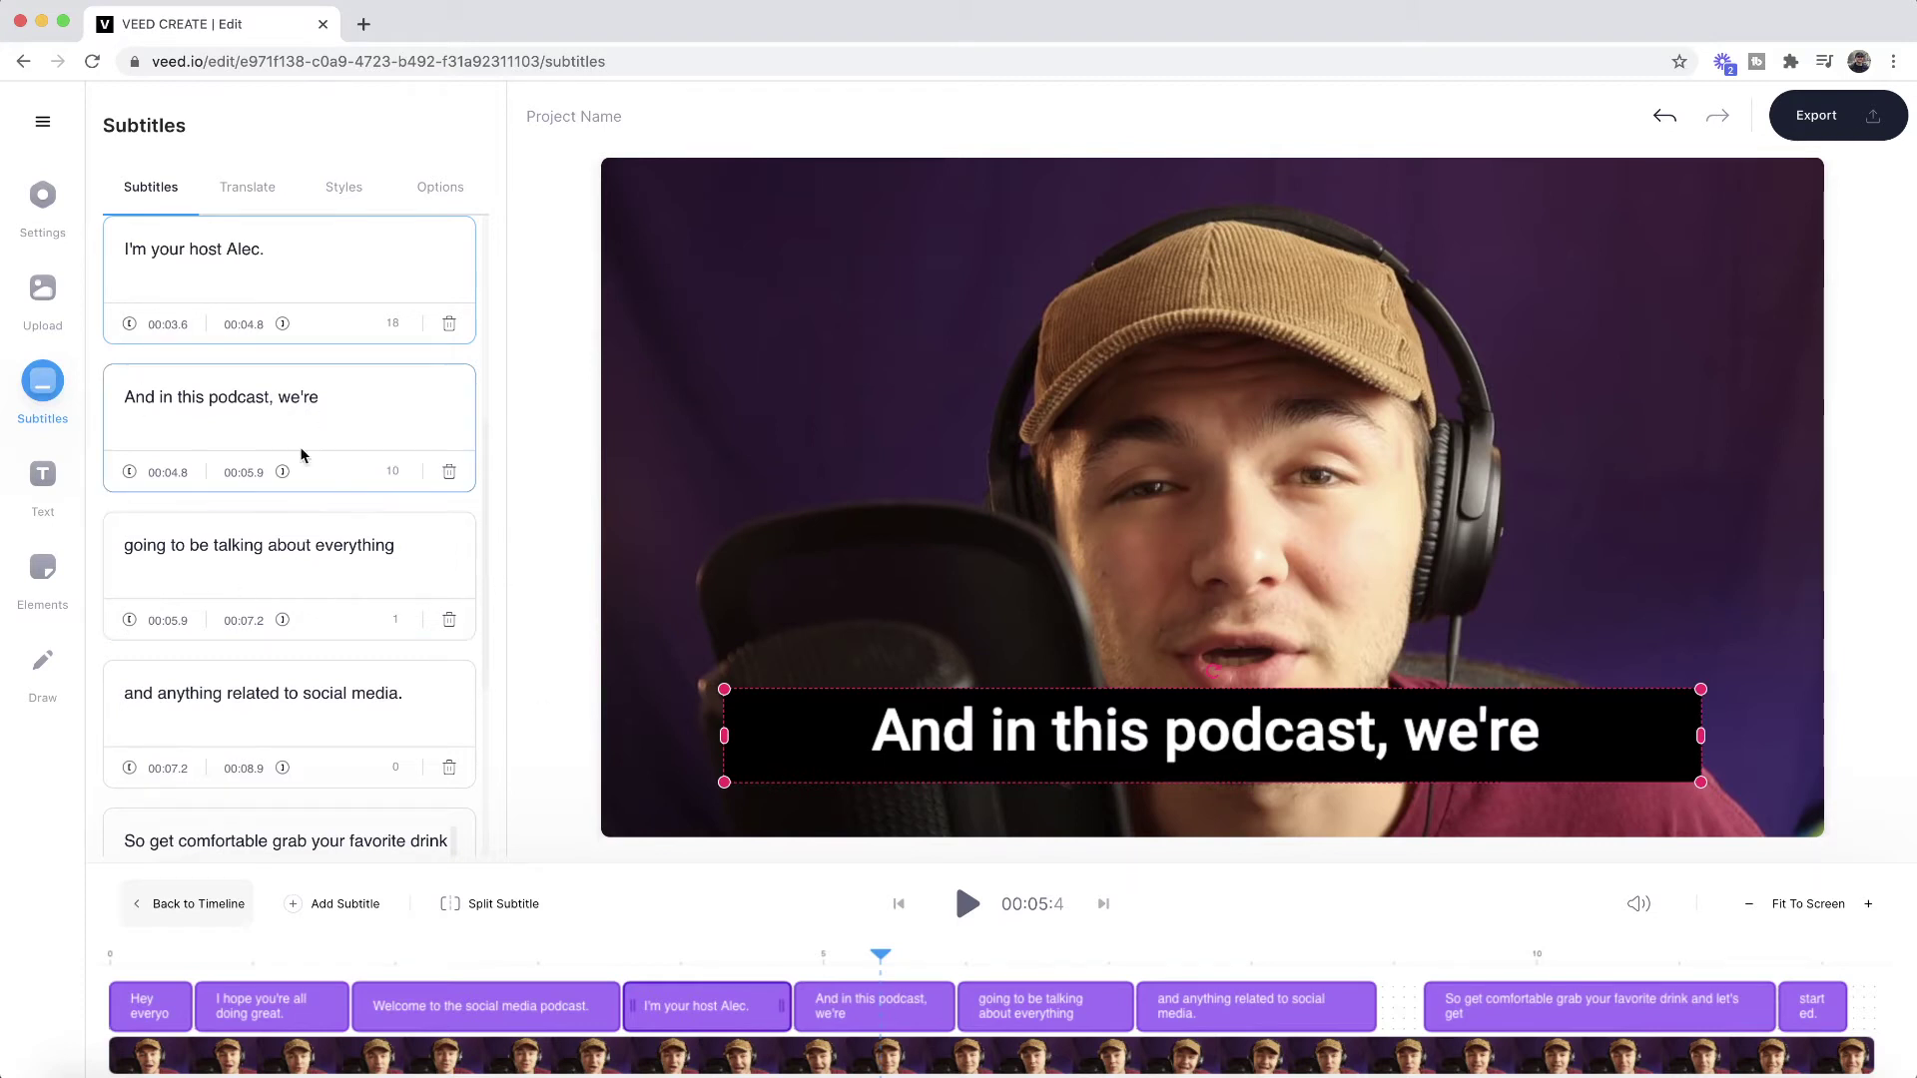
# Append 'going to be talking about everything' to the 'we're' caption, end it at 00:07.2, and delete the empty line
pyautogui.click(376, 545)
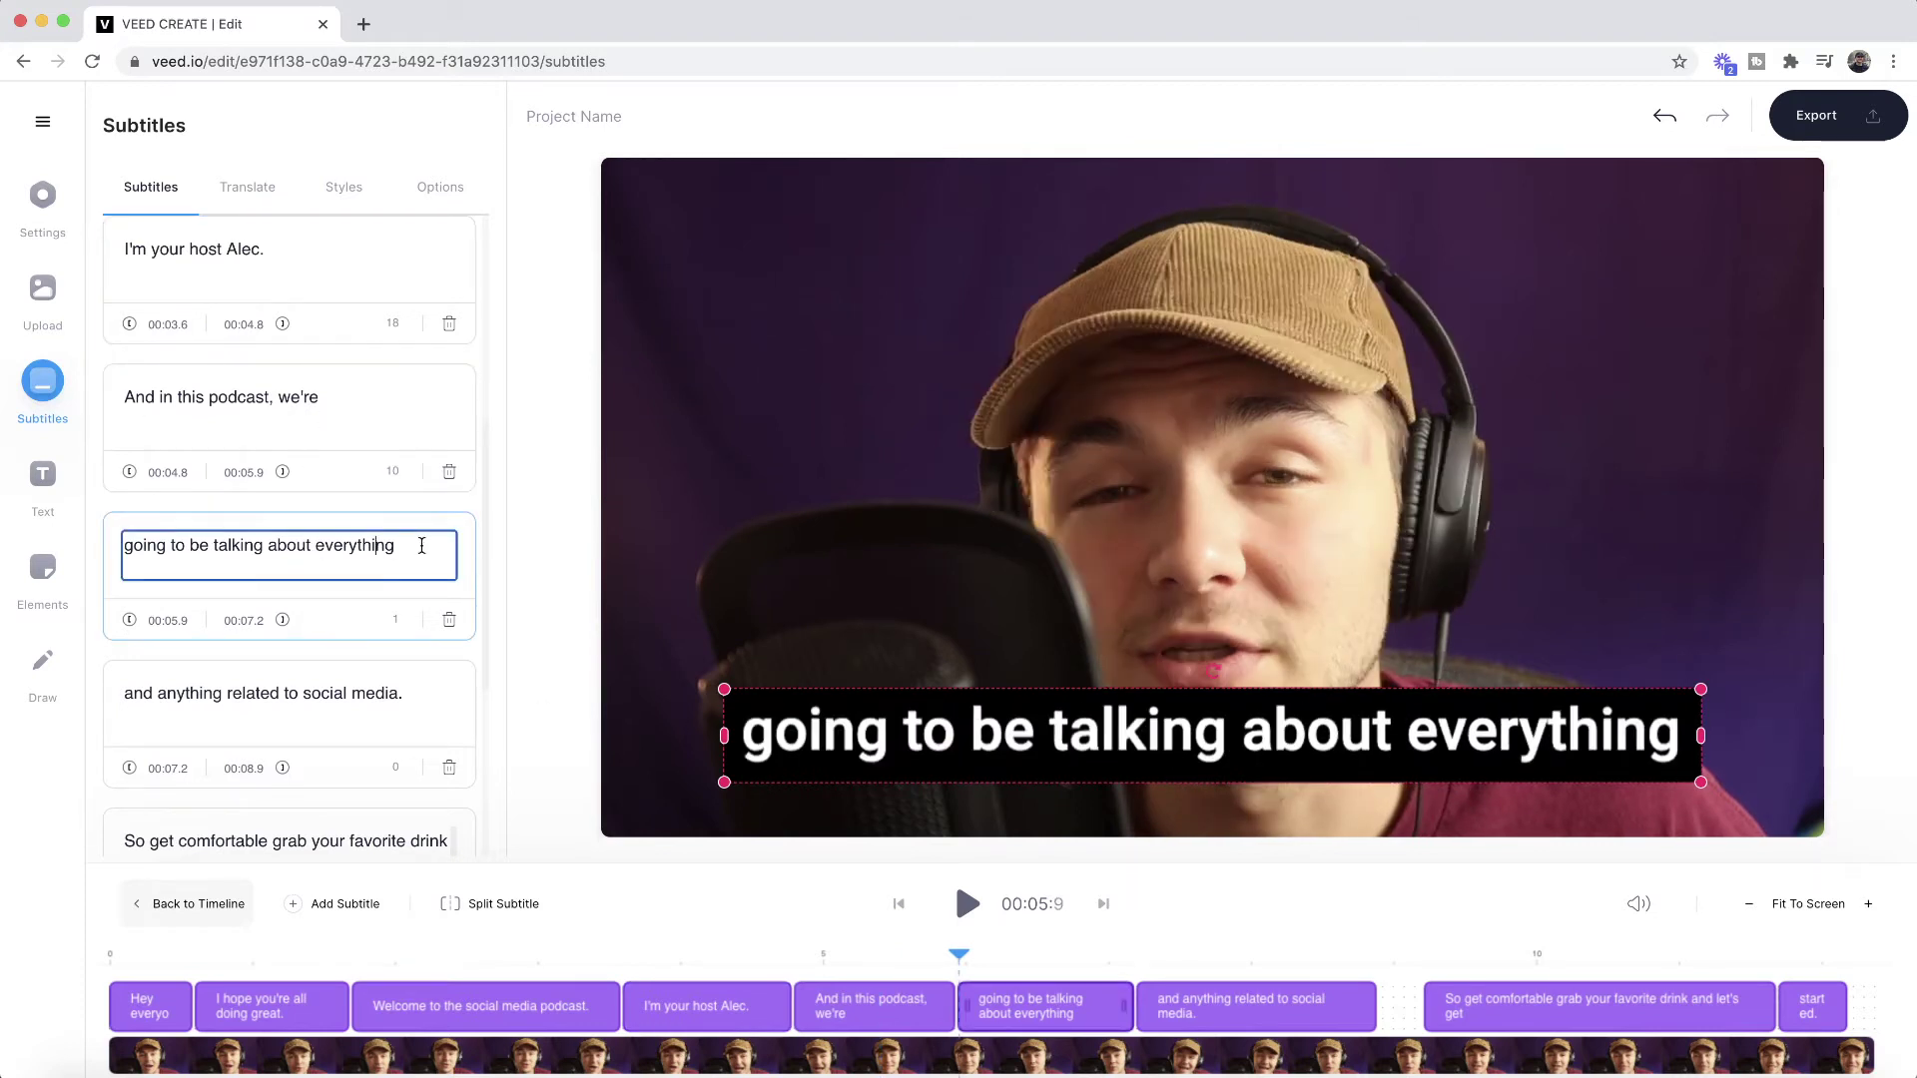
pyautogui.moveTo(421, 545); pyautogui.dragTo(163, 544)
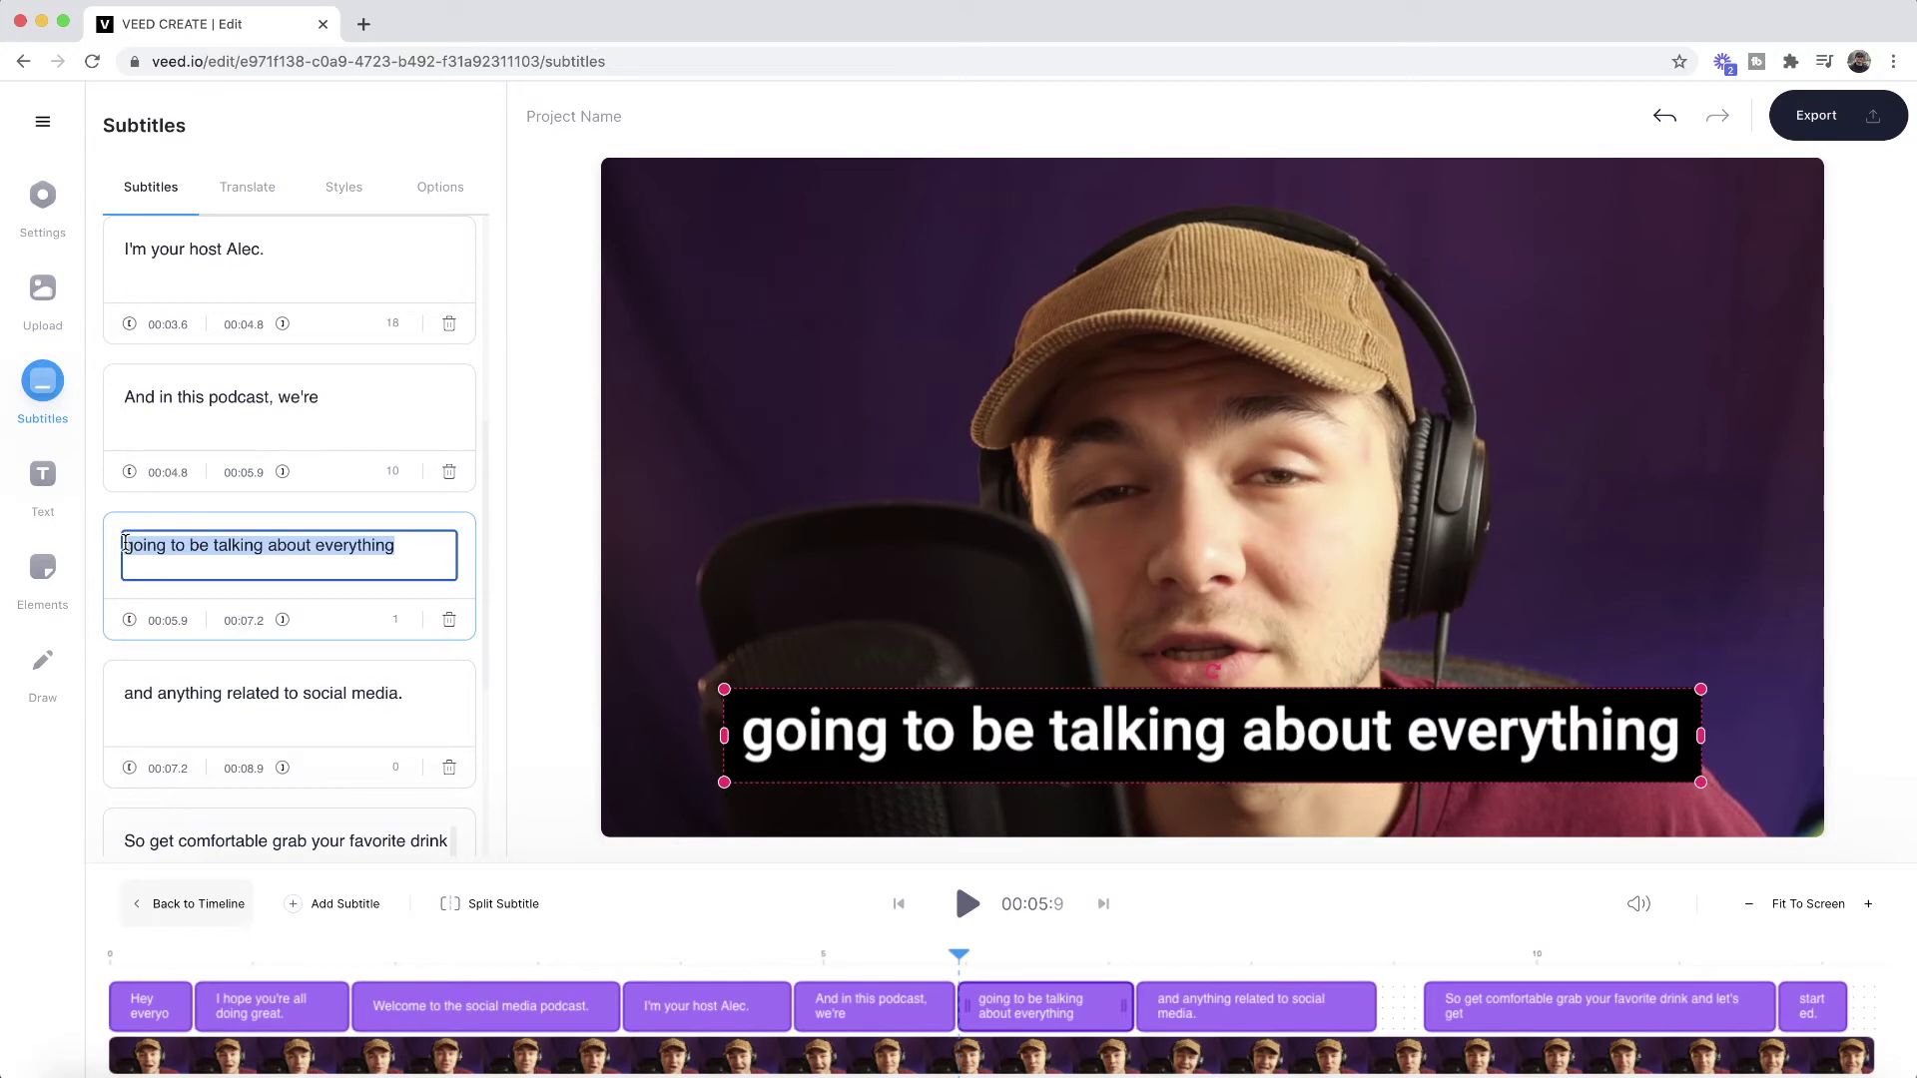
pyautogui.press('BackSpace')
pyautogui.click(369, 397)
pyautogui.write('going to be talking about everything')
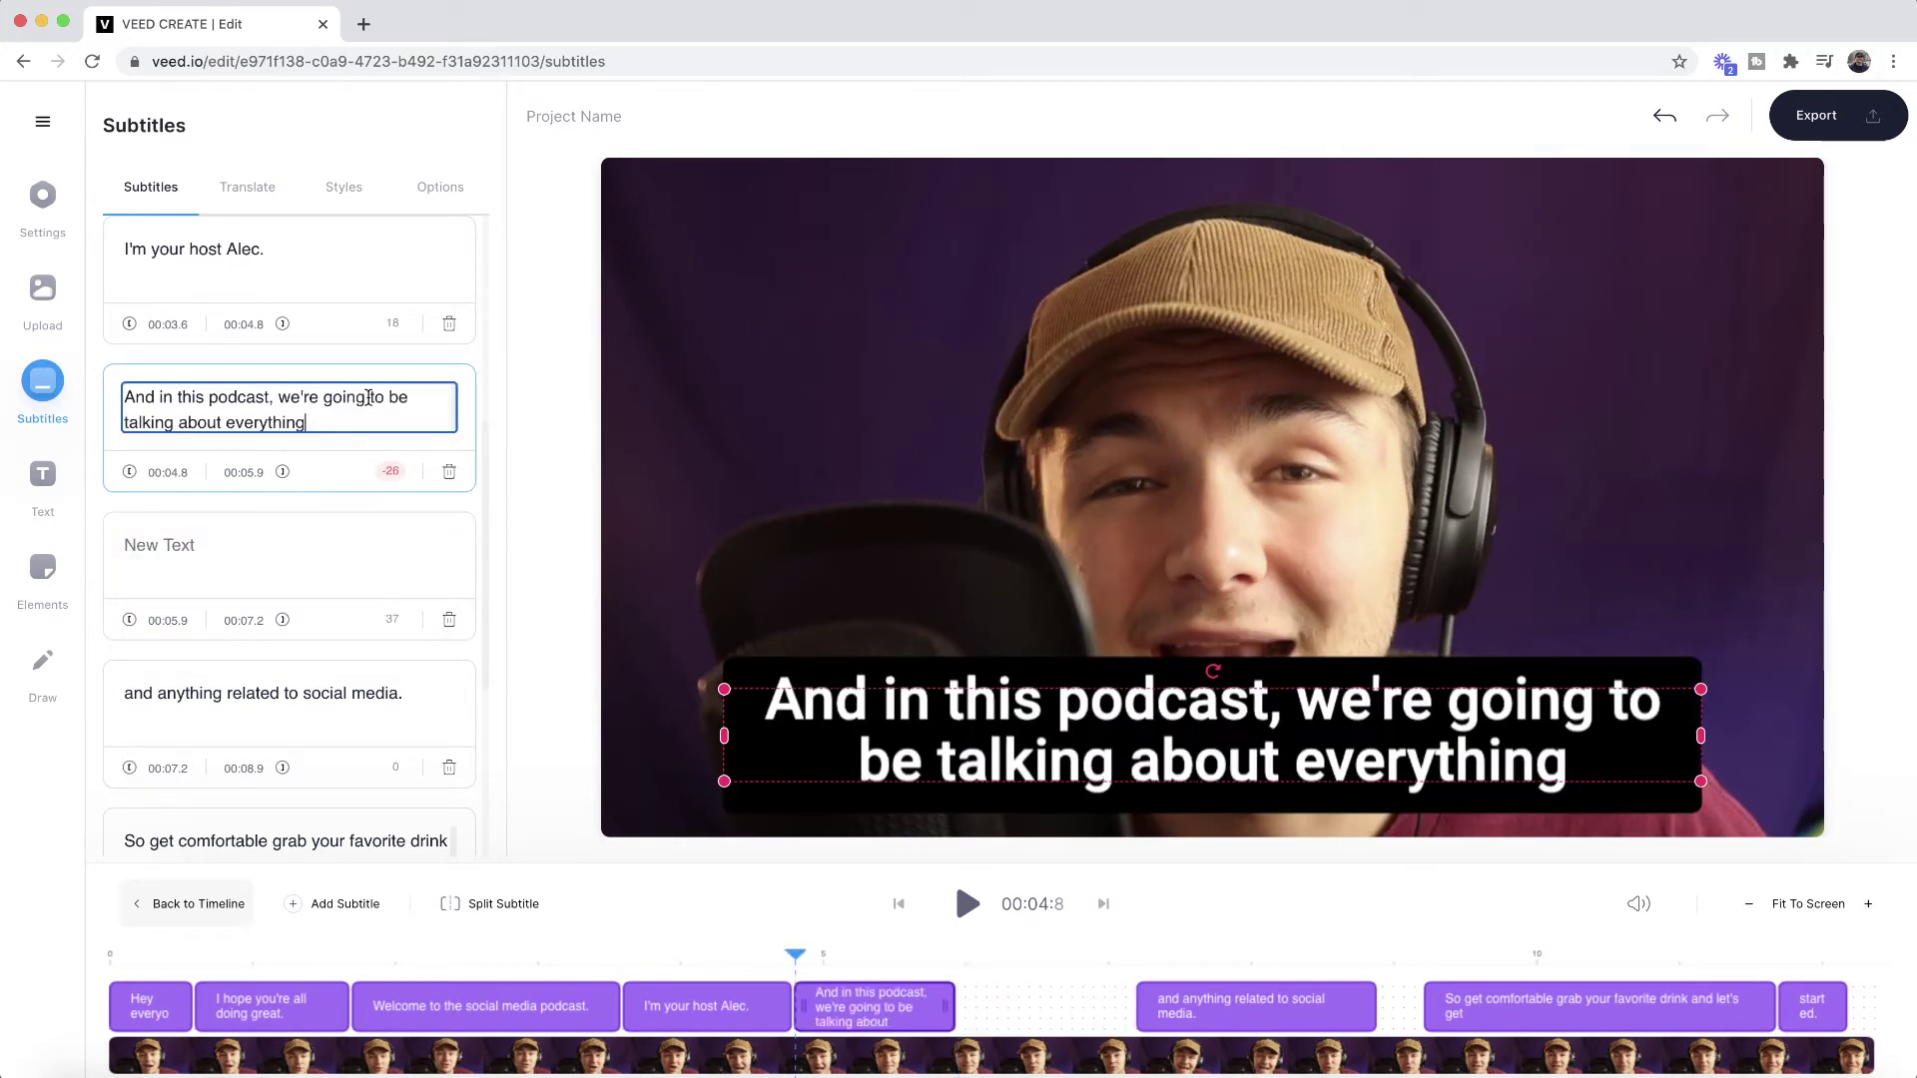
pyautogui.click(233, 620)
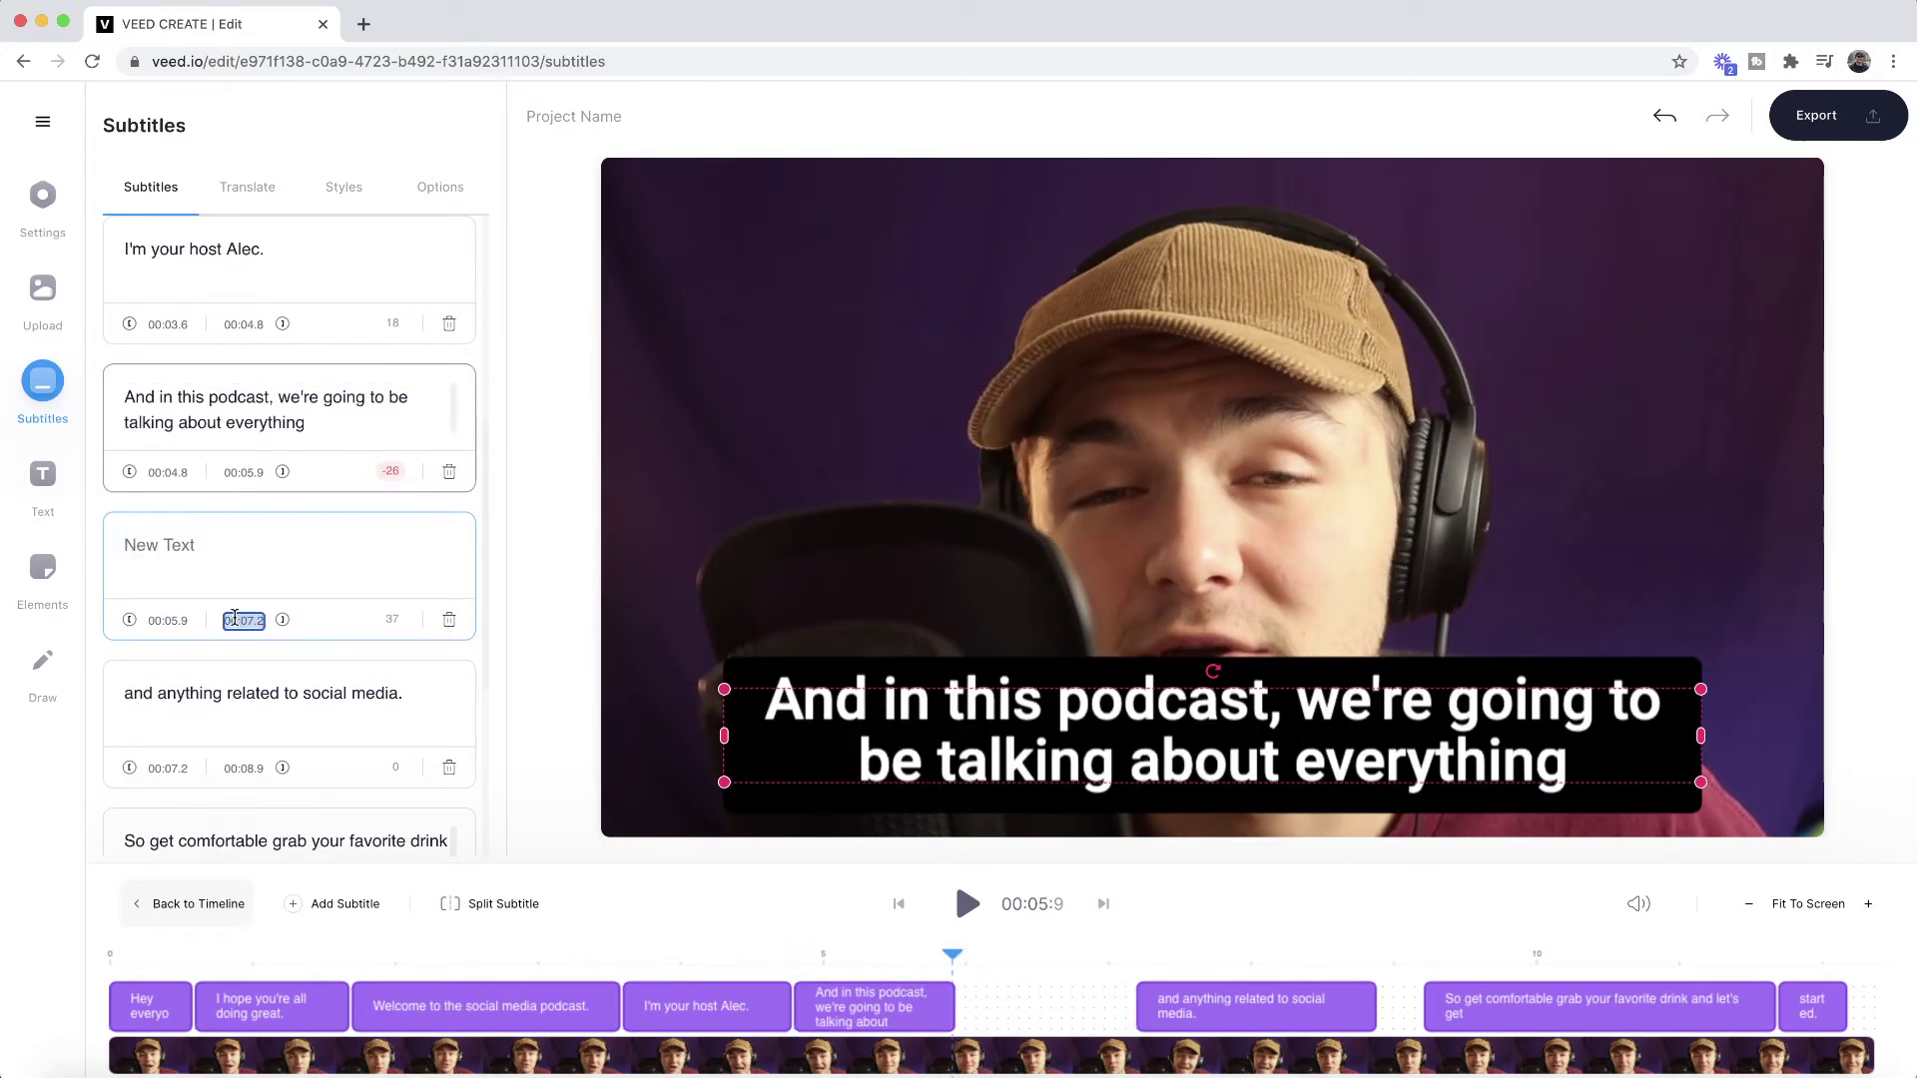
pyautogui.click(245, 472)
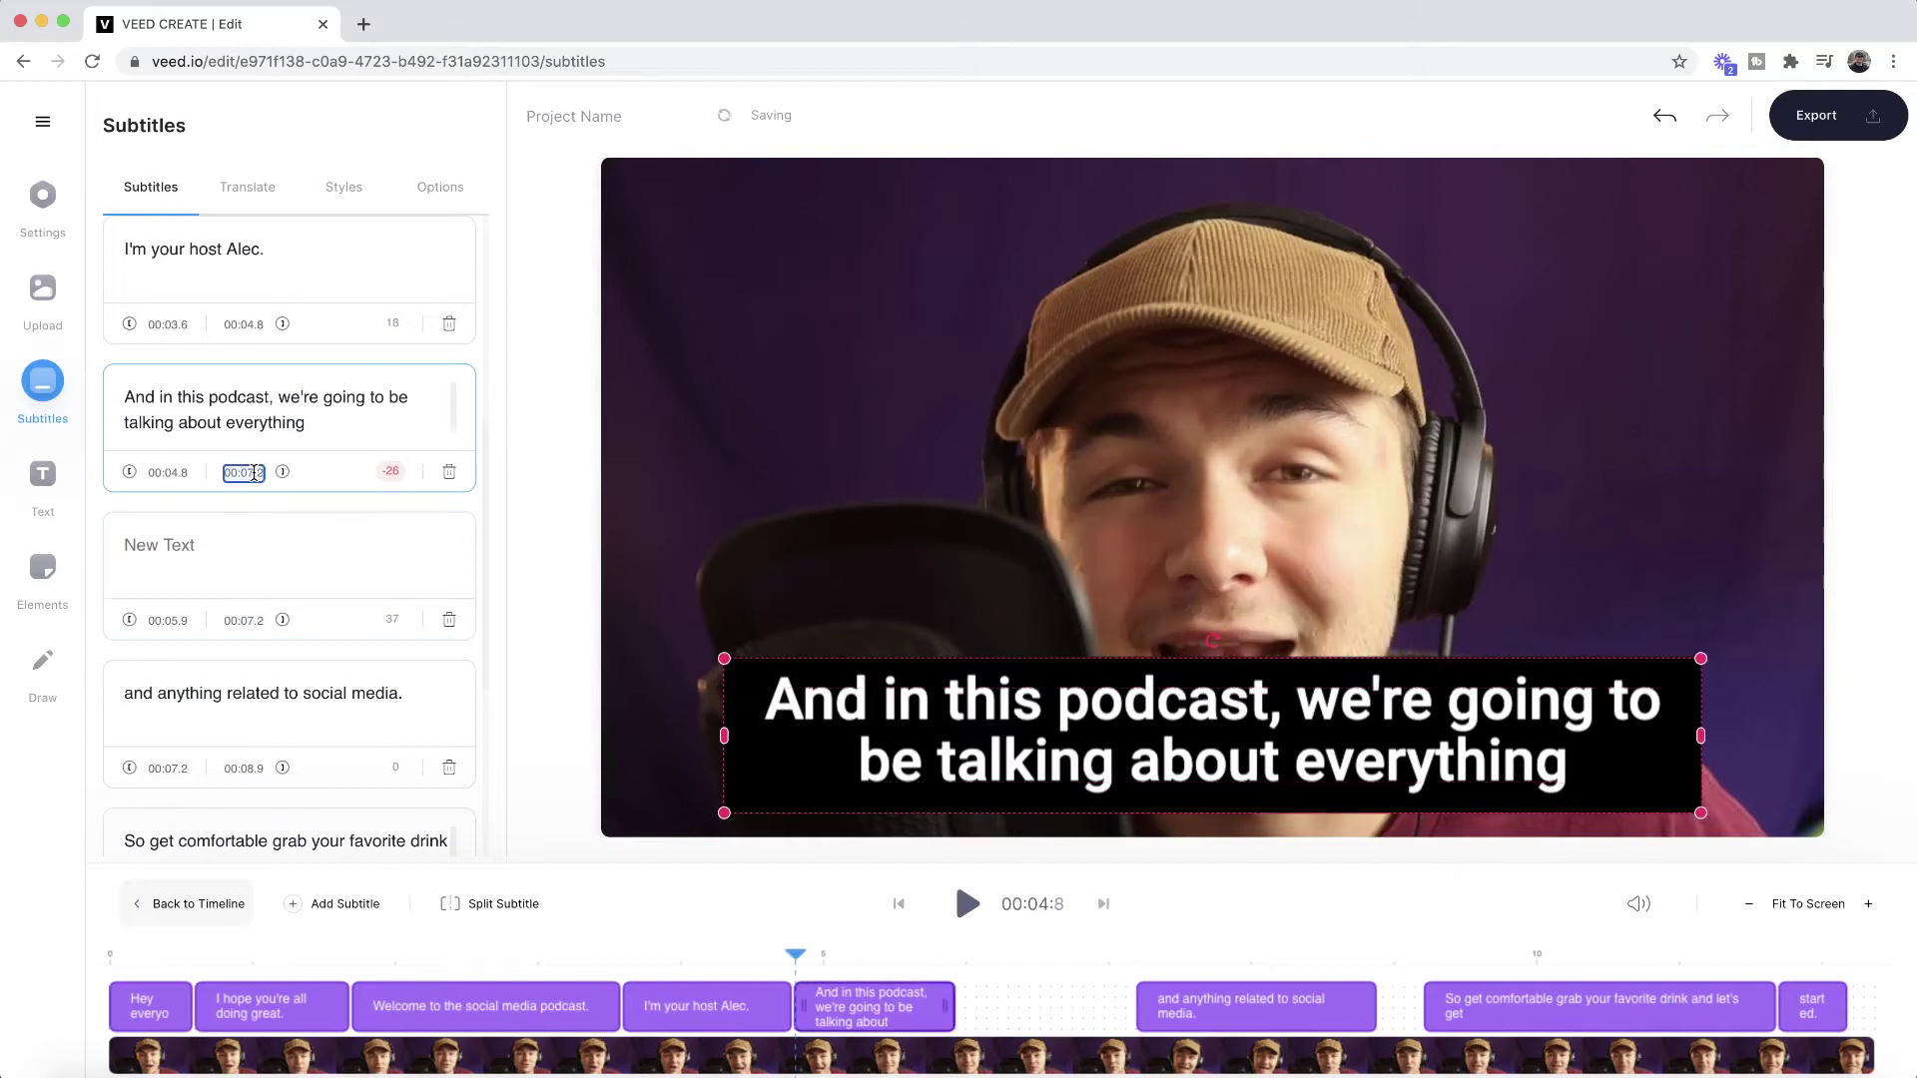
pyautogui.click(449, 620)
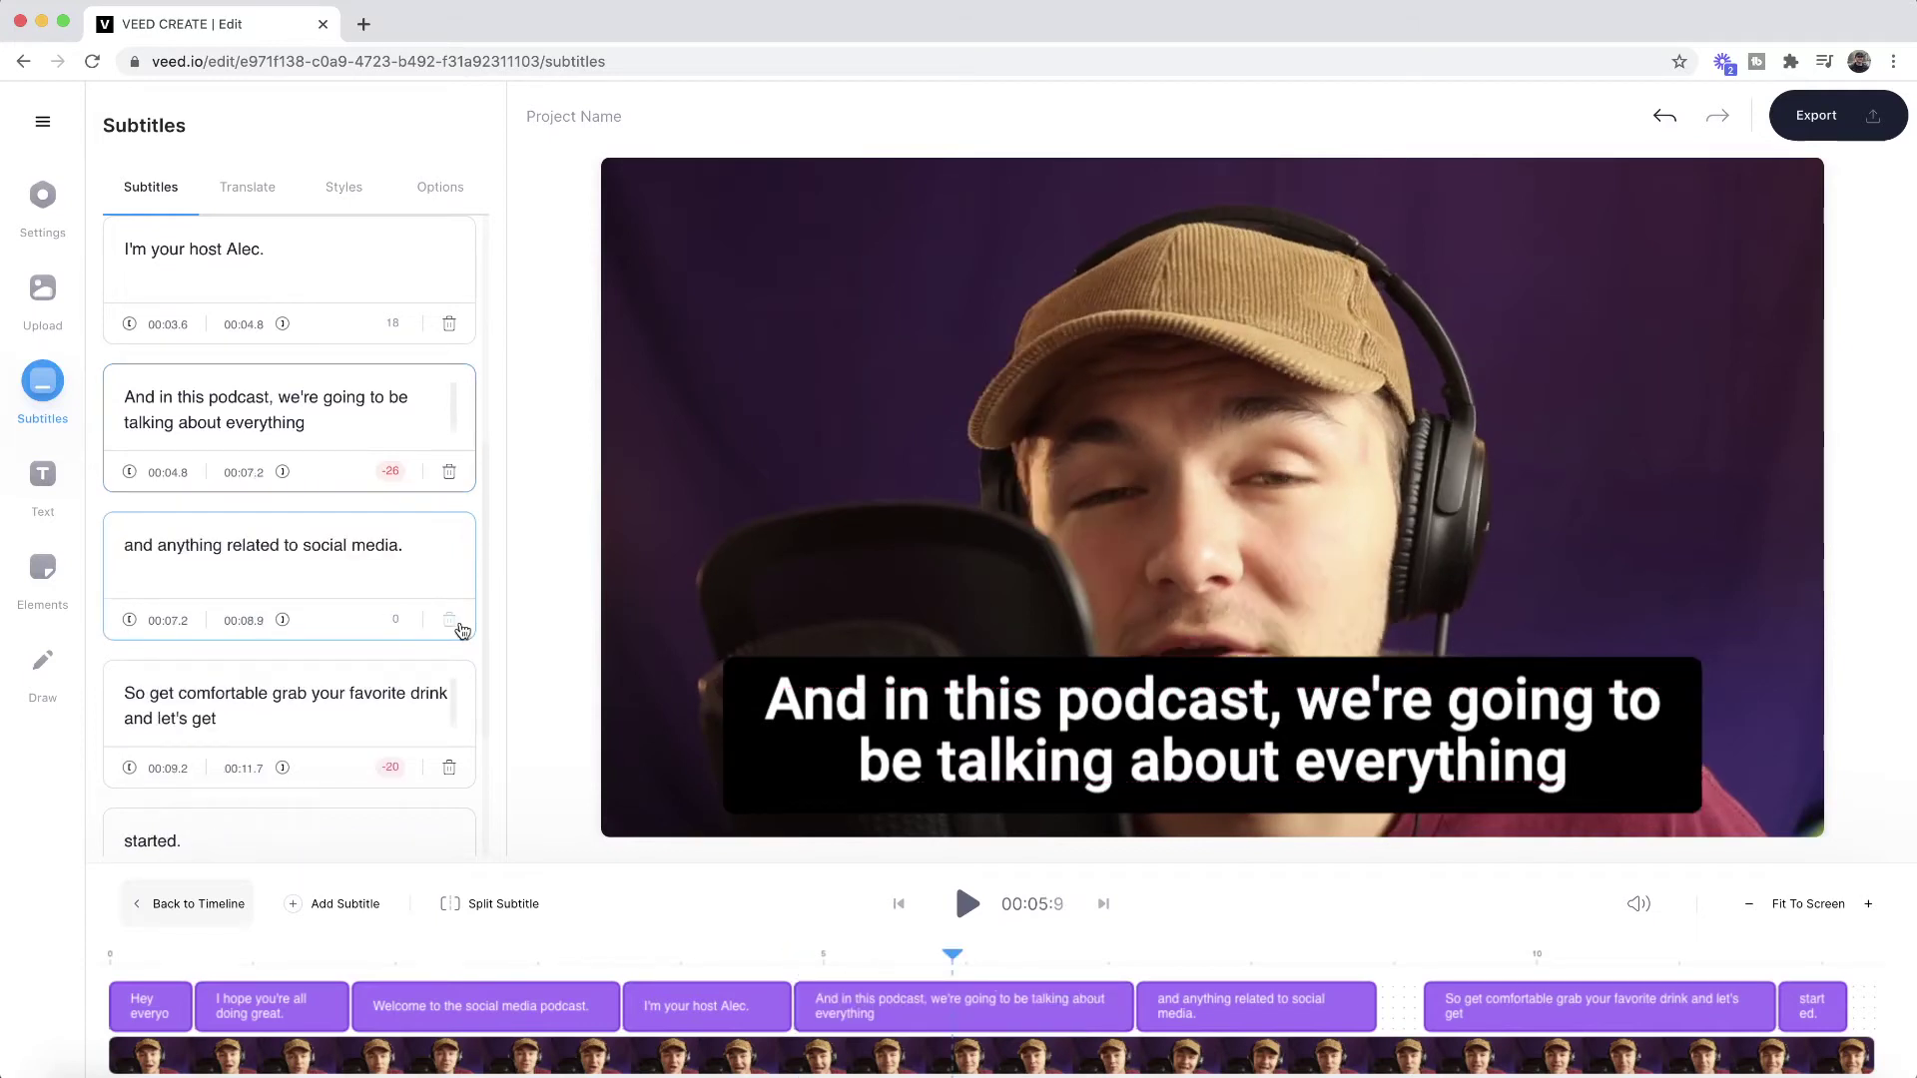
pyautogui.click(675, 961)
pyautogui.click(961, 904)
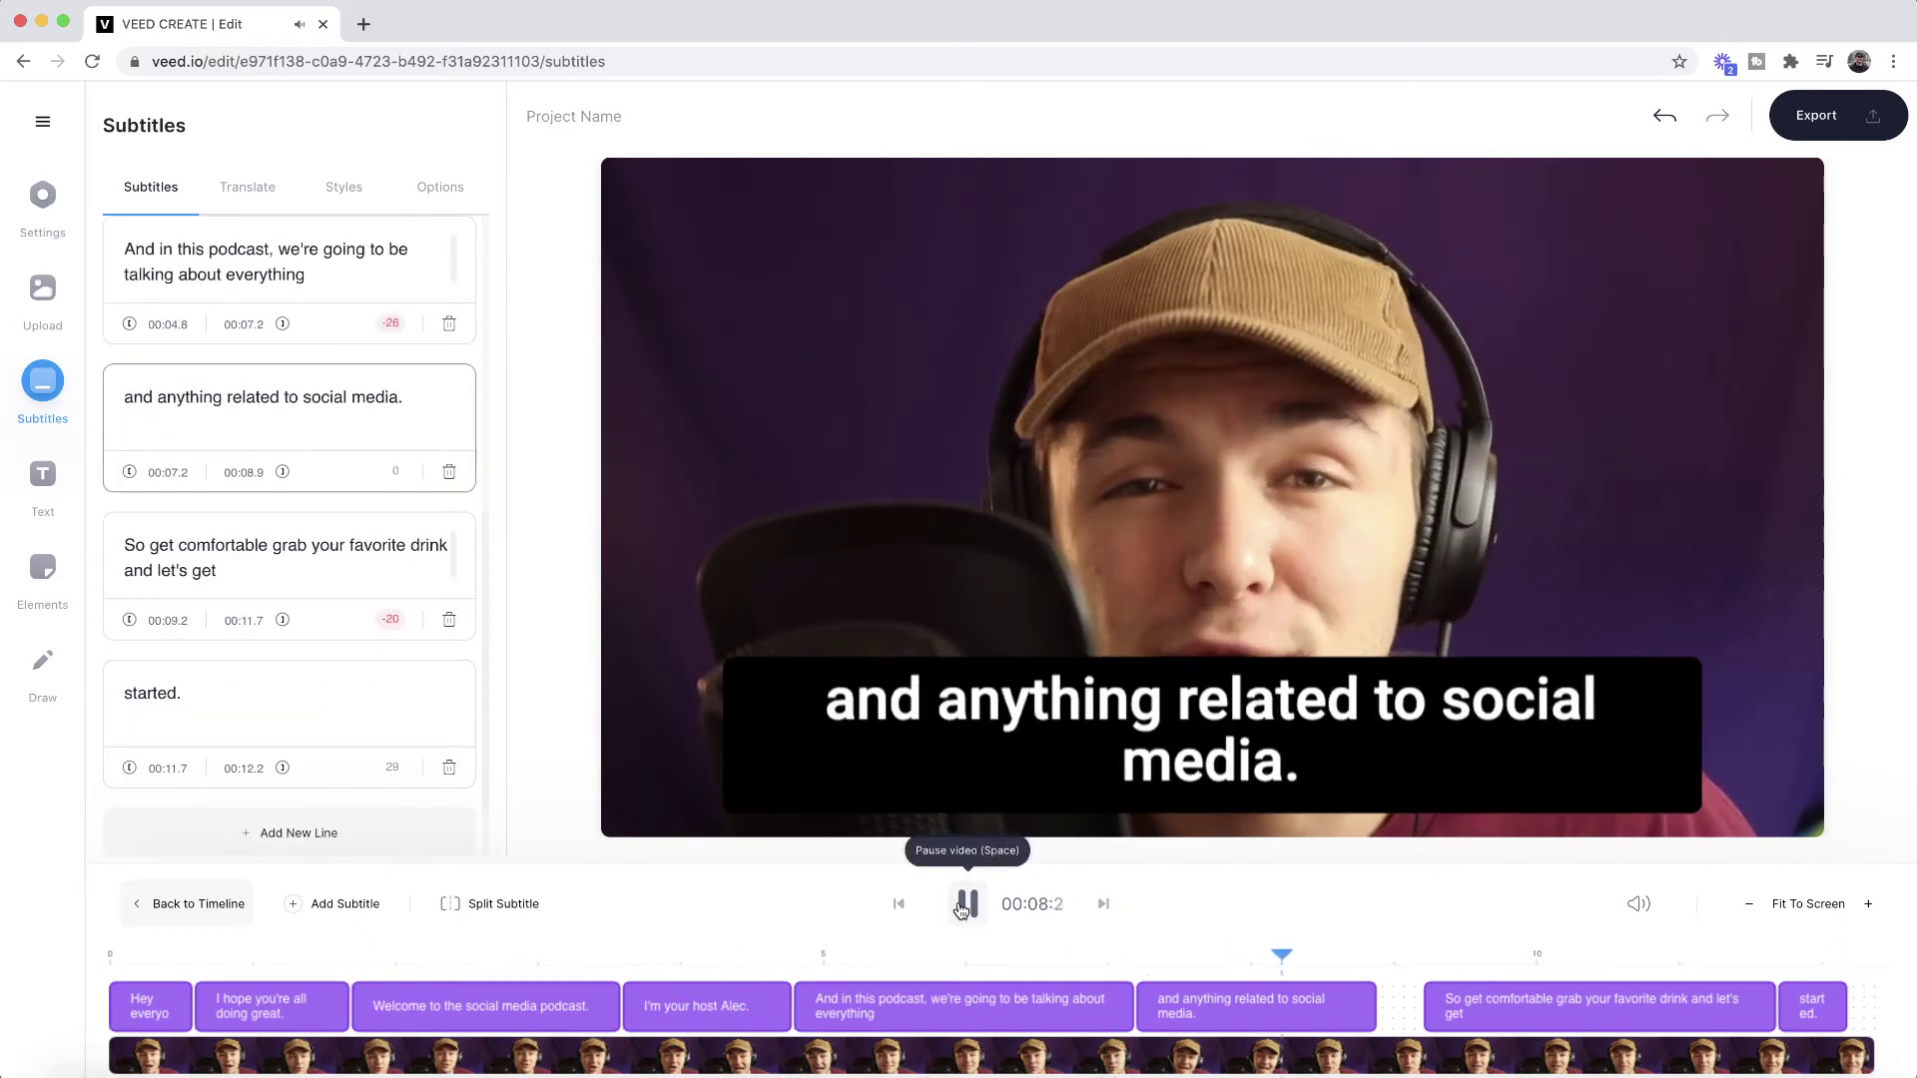
# Lengthen the 'and anything related to social media.' clip toward 00:09.2 and preview the timing
pyautogui.click(963, 906)
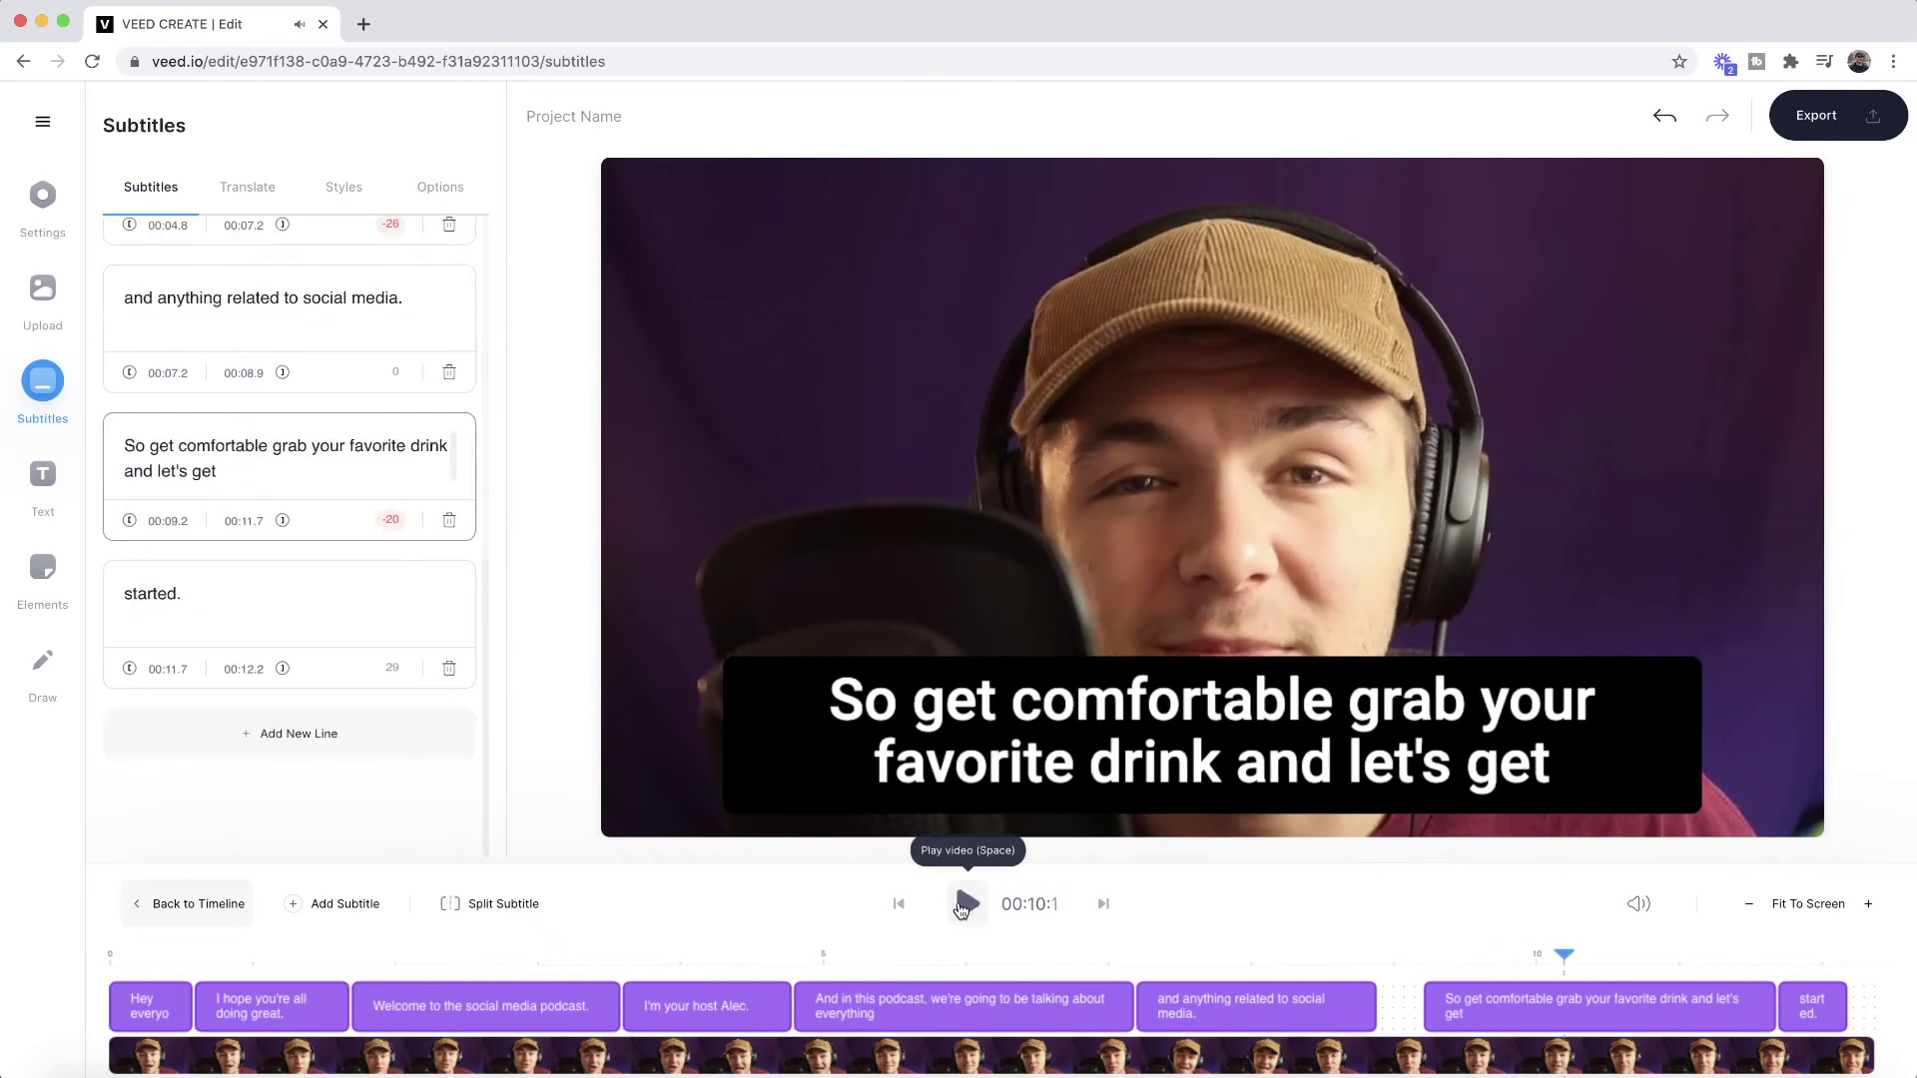
pyautogui.click(1377, 956)
pyautogui.moveTo(1380, 959); pyautogui.dragTo(1326, 957)
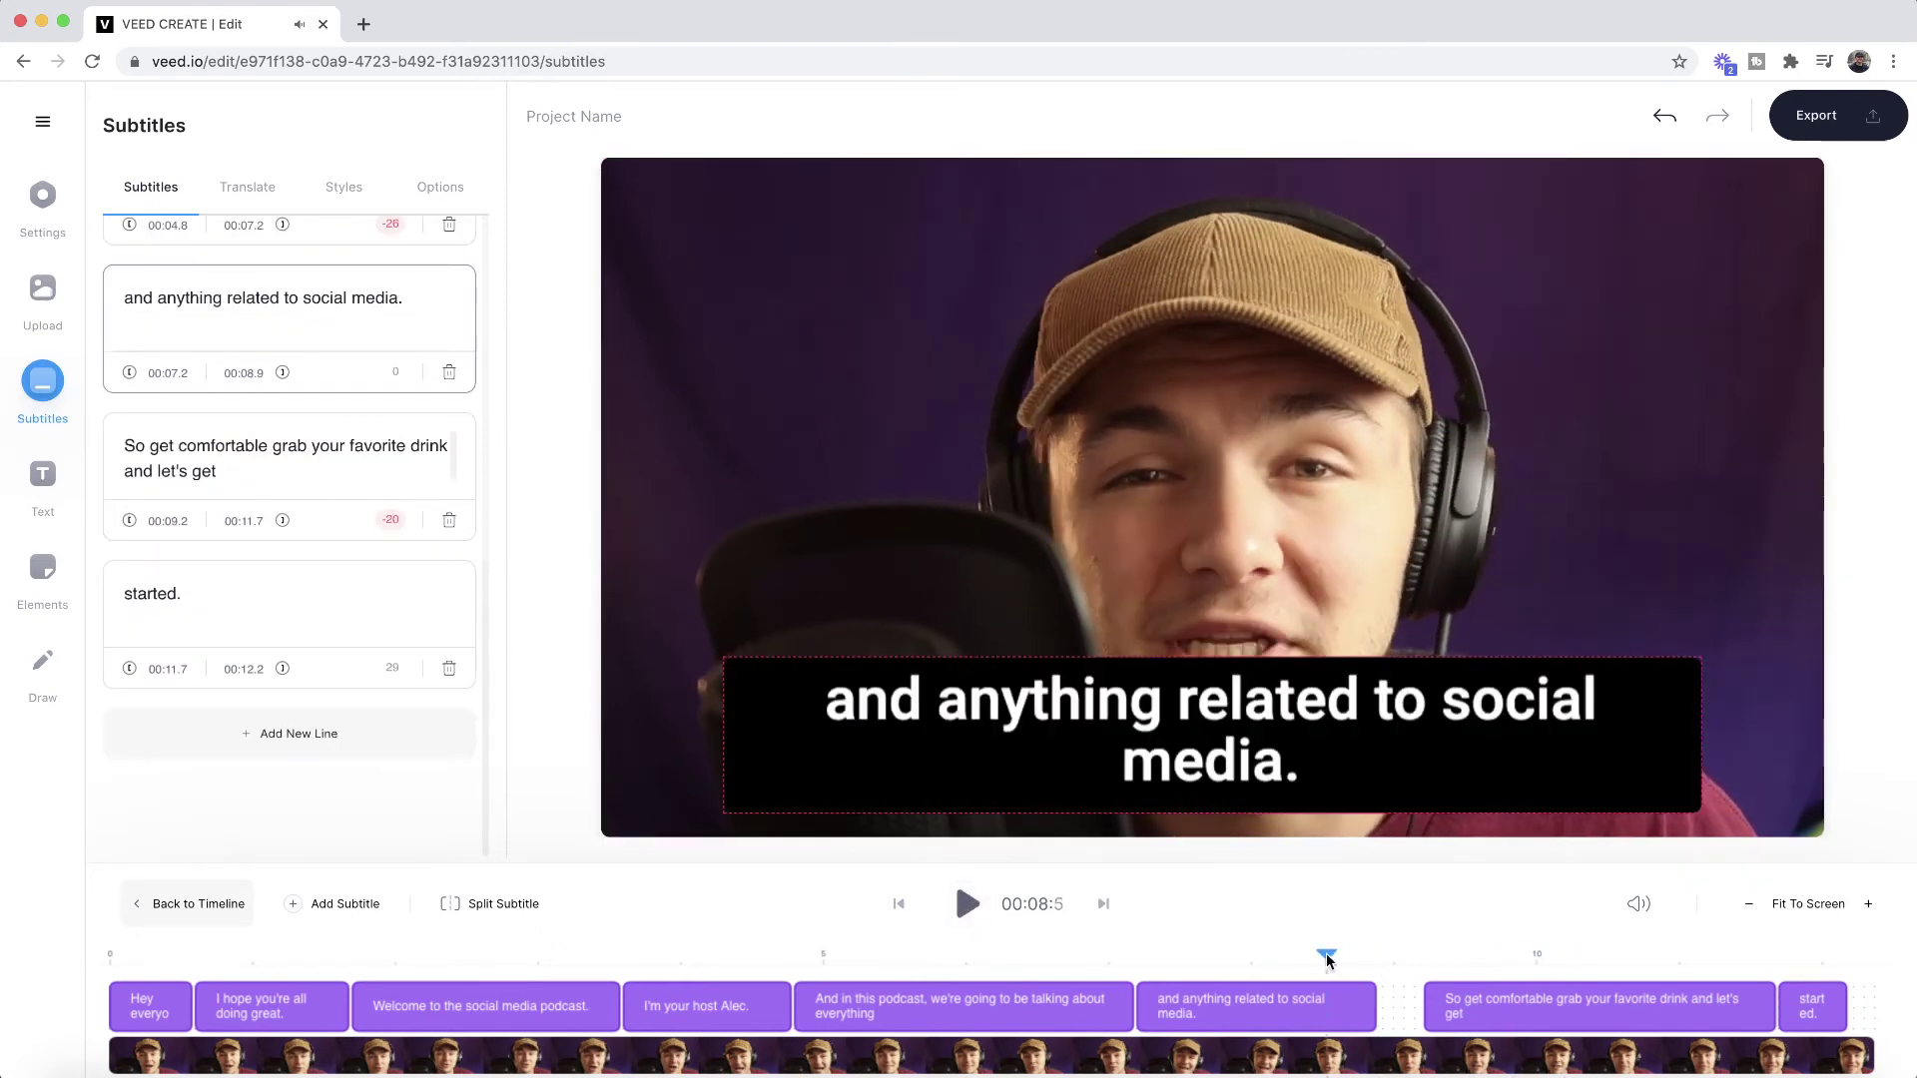
pyautogui.click(1354, 1002)
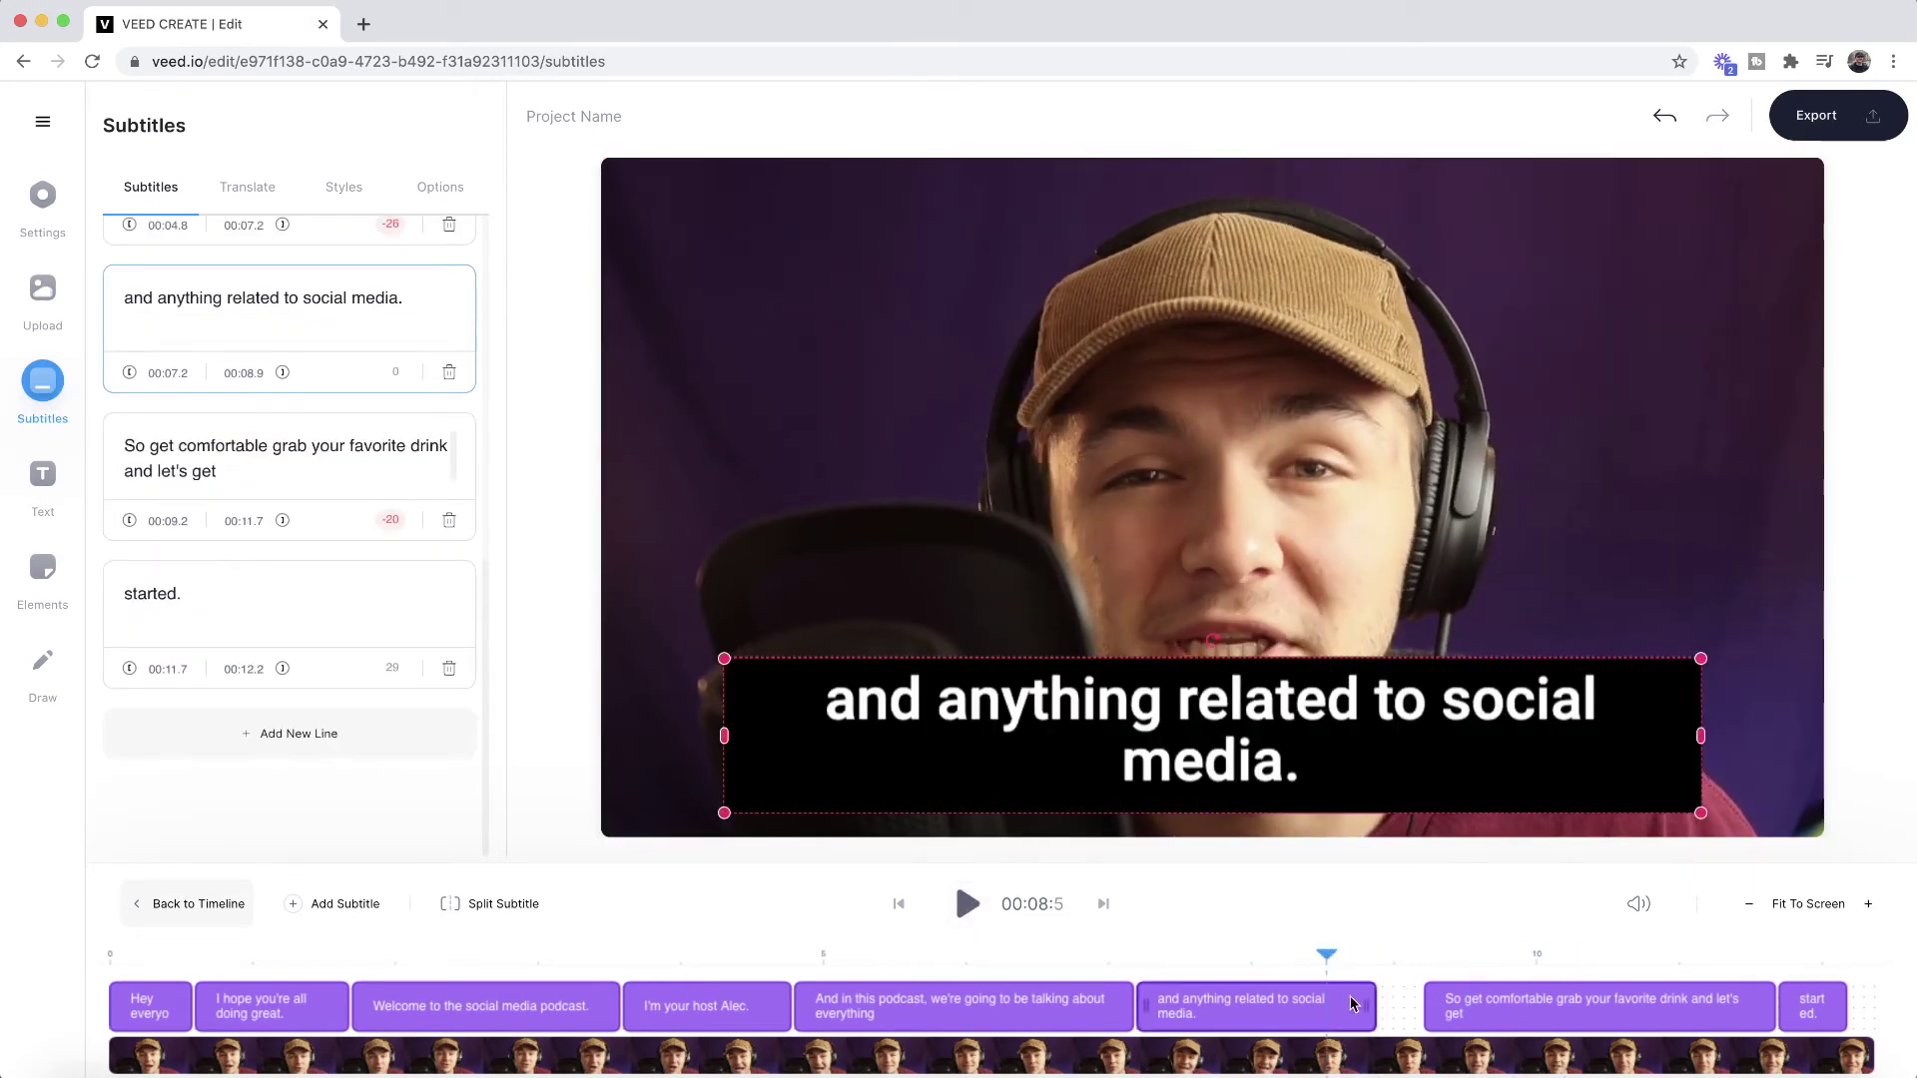
pyautogui.moveTo(1371, 998); pyautogui.dragTo(1437, 1000)
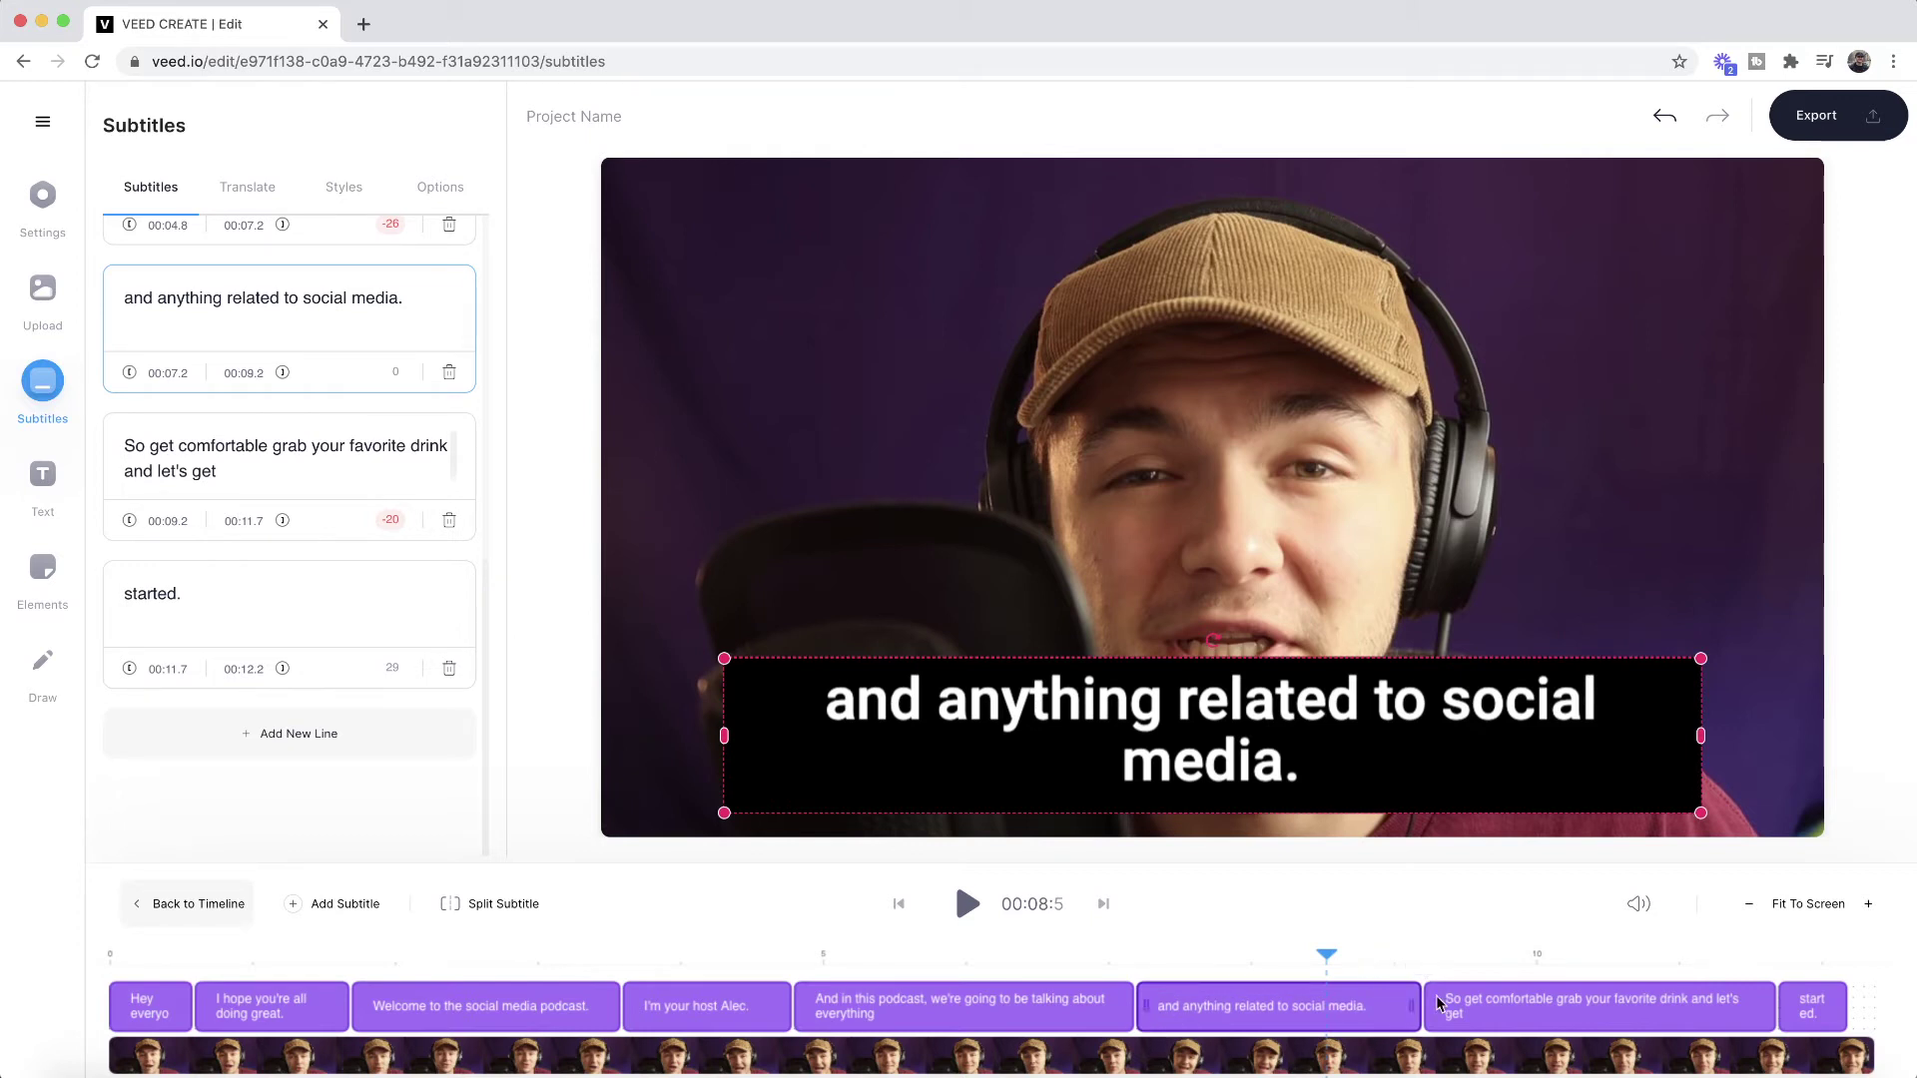
pyautogui.moveTo(1312, 960); pyautogui.dragTo(1273, 953)
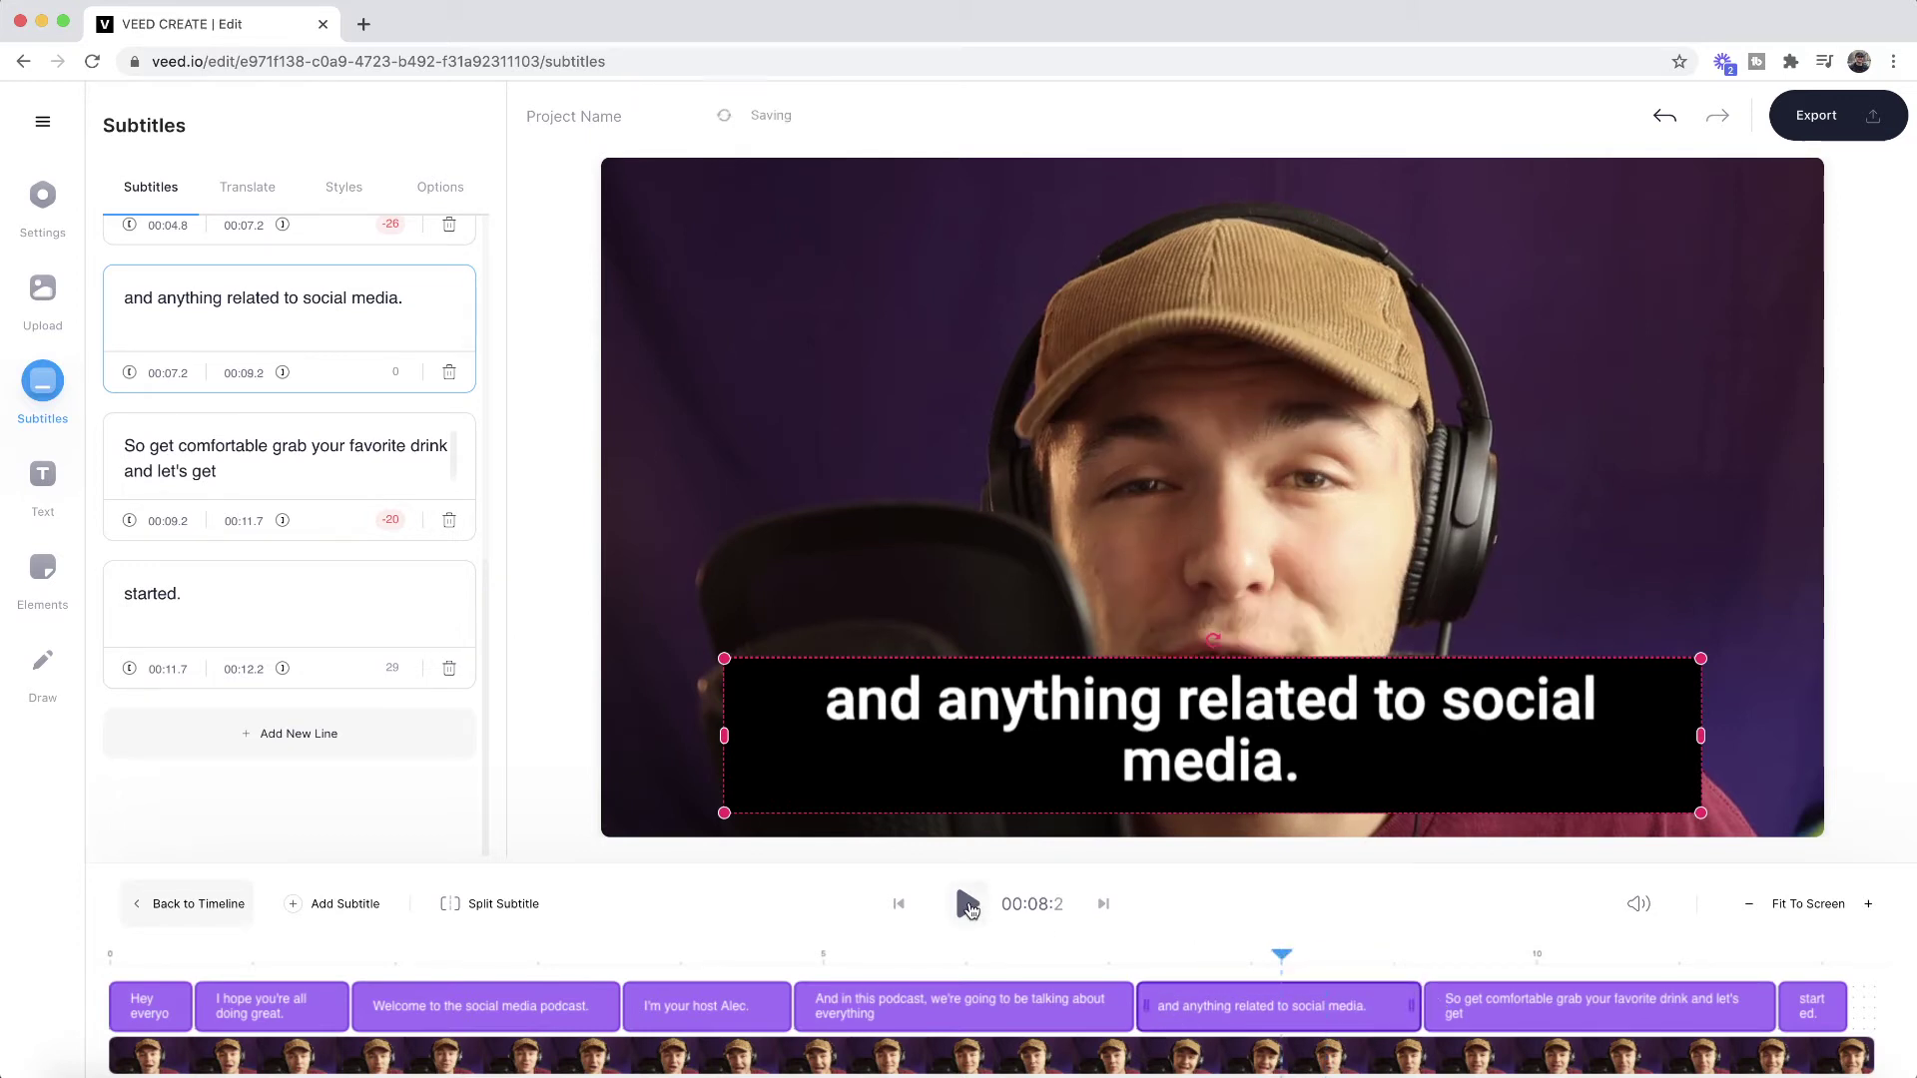
pyautogui.click(968, 904)
pyautogui.click(968, 904)
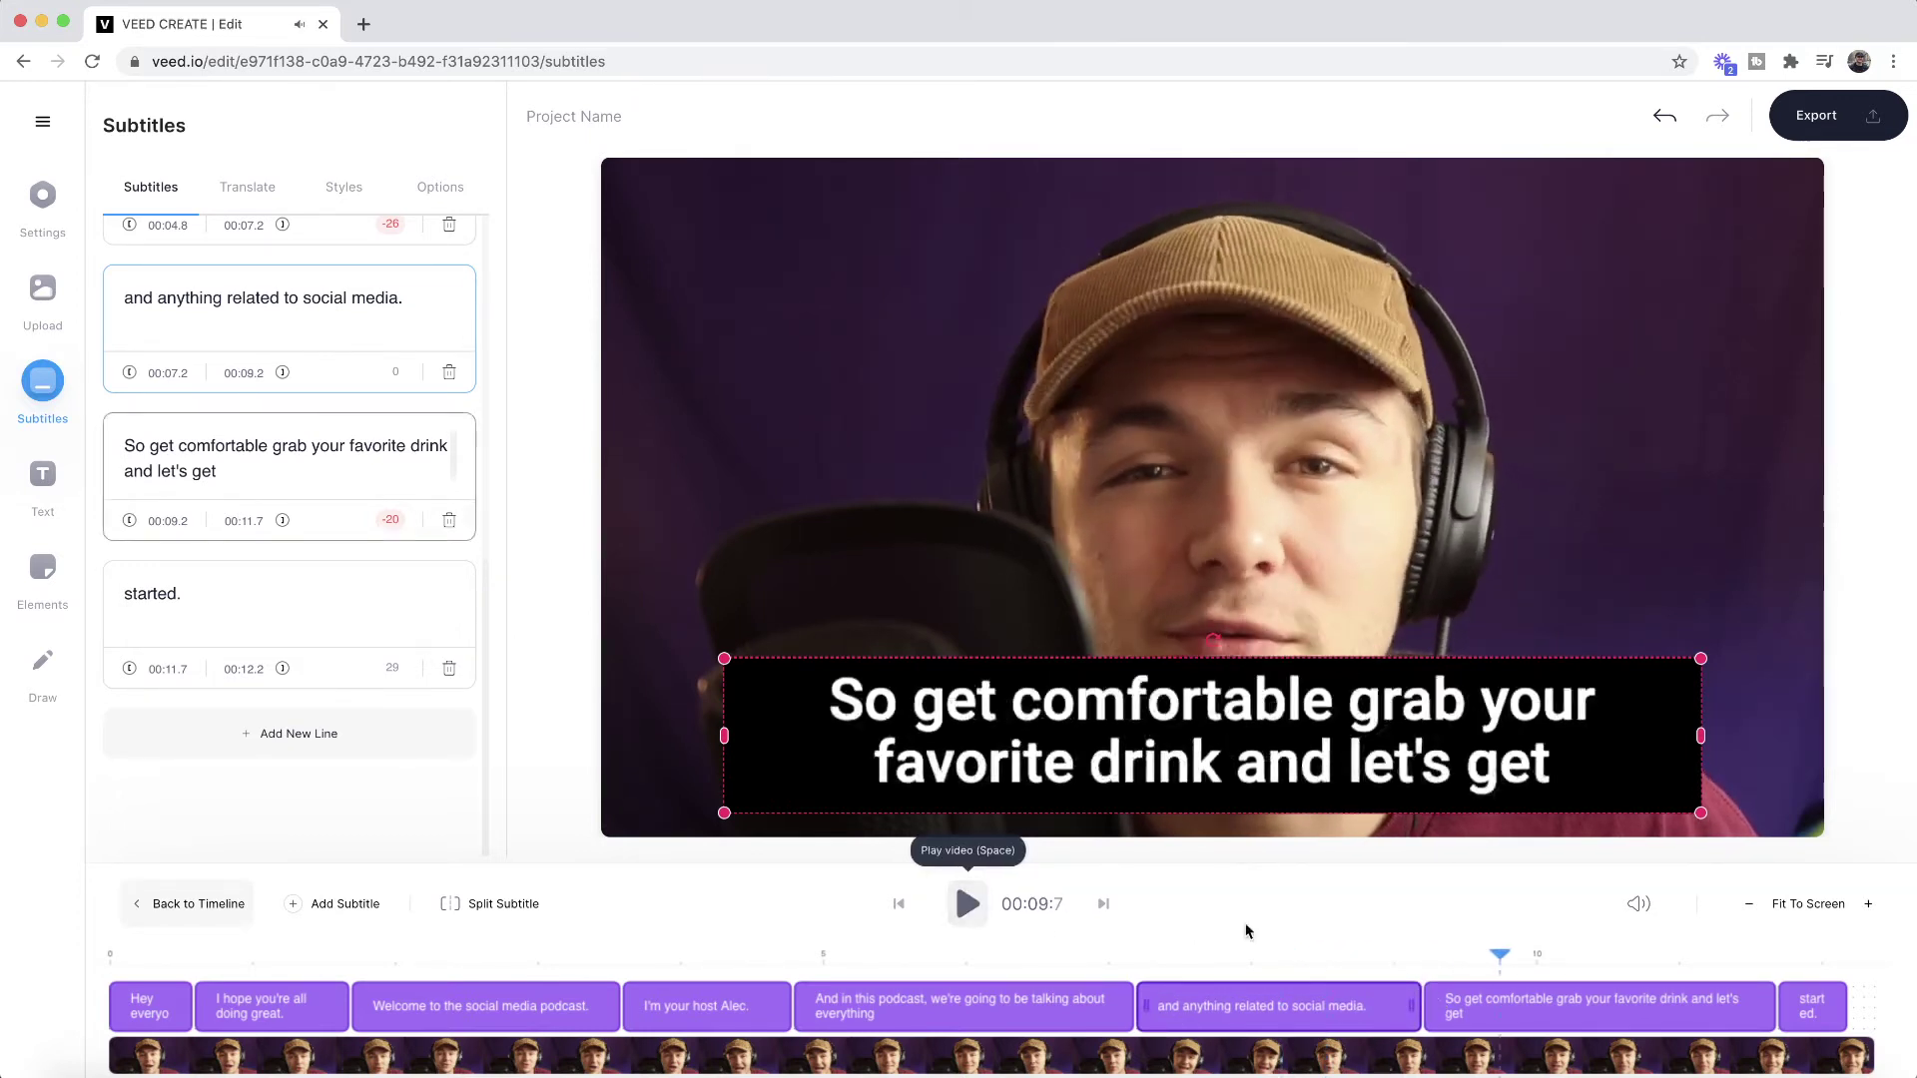
pyautogui.click(969, 904)
pyautogui.click(968, 905)
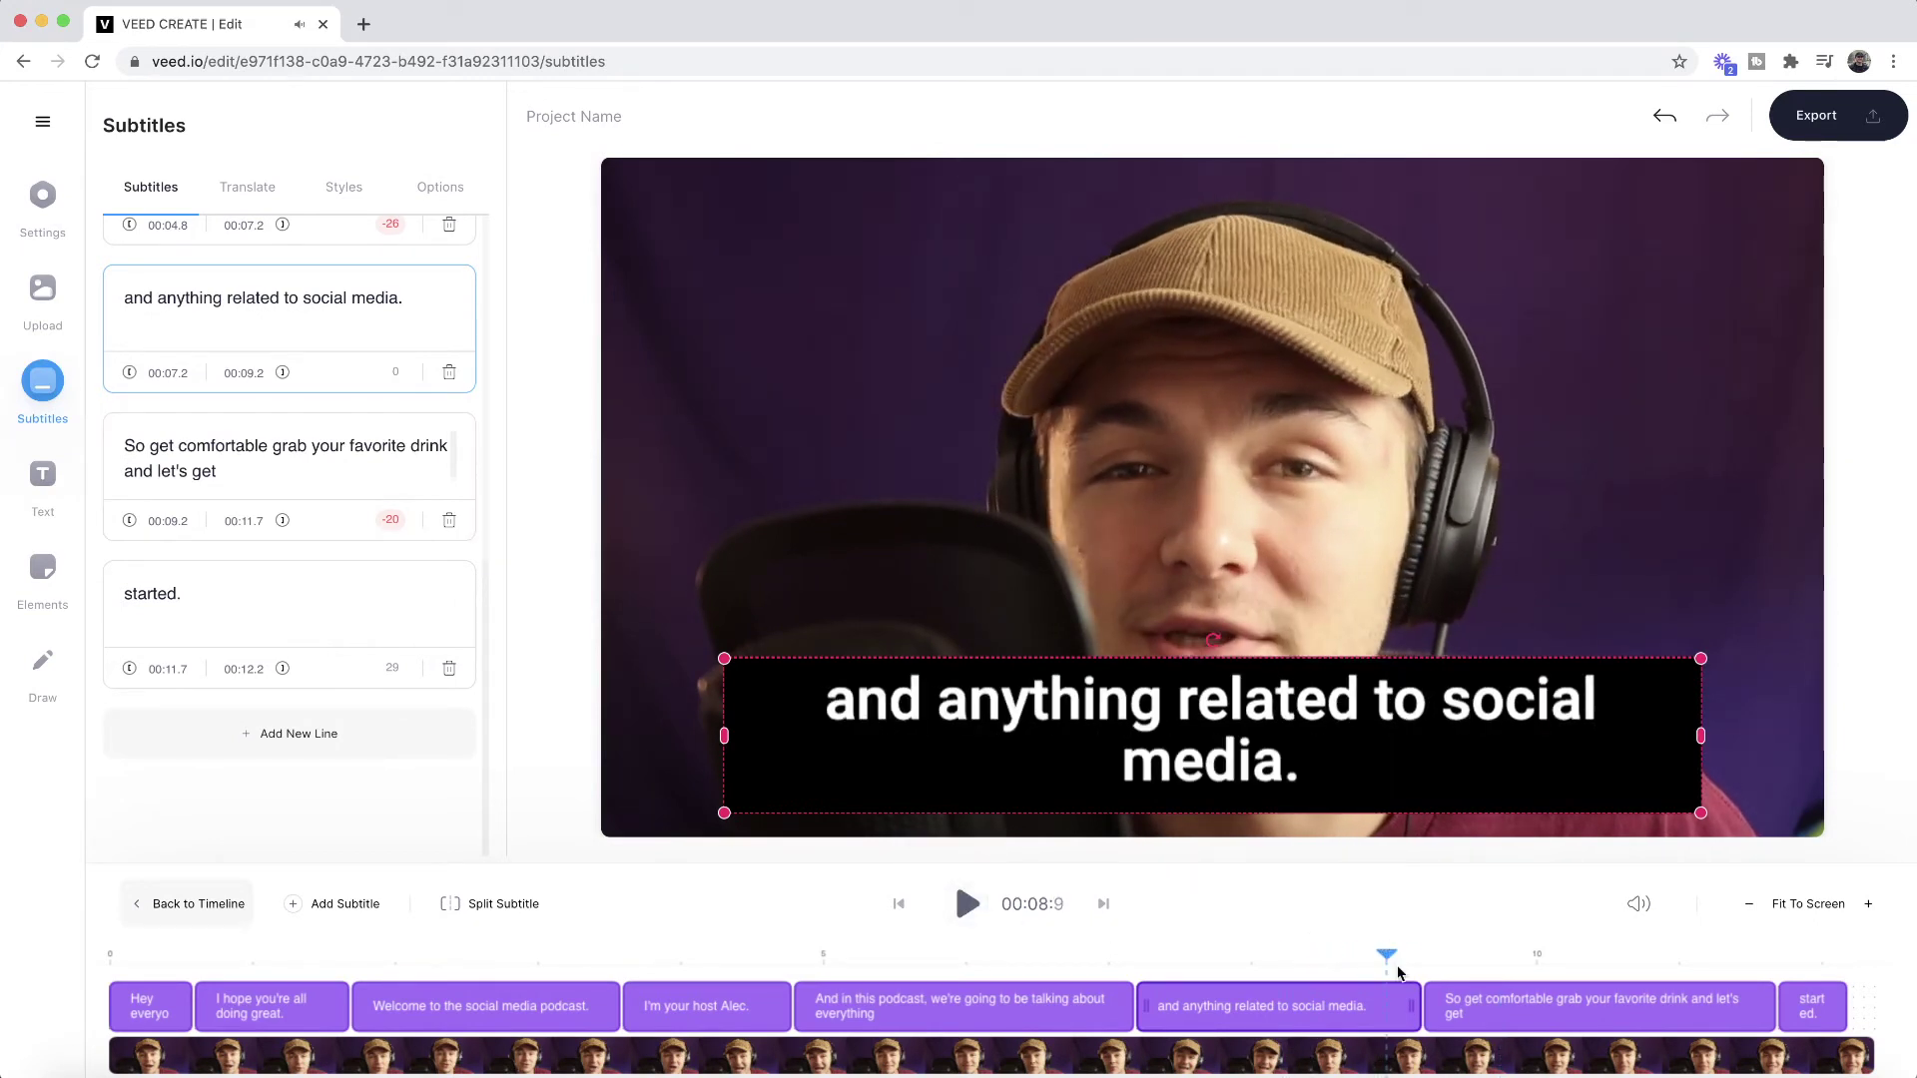
# End the social media caption at 00:08.8 so 'So get comfortable…' starts there, then replay
pyautogui.moveTo(1408, 1005); pyautogui.dragTo(1368, 998)
pyautogui.click(1436, 1004)
pyautogui.click(1359, 1001)
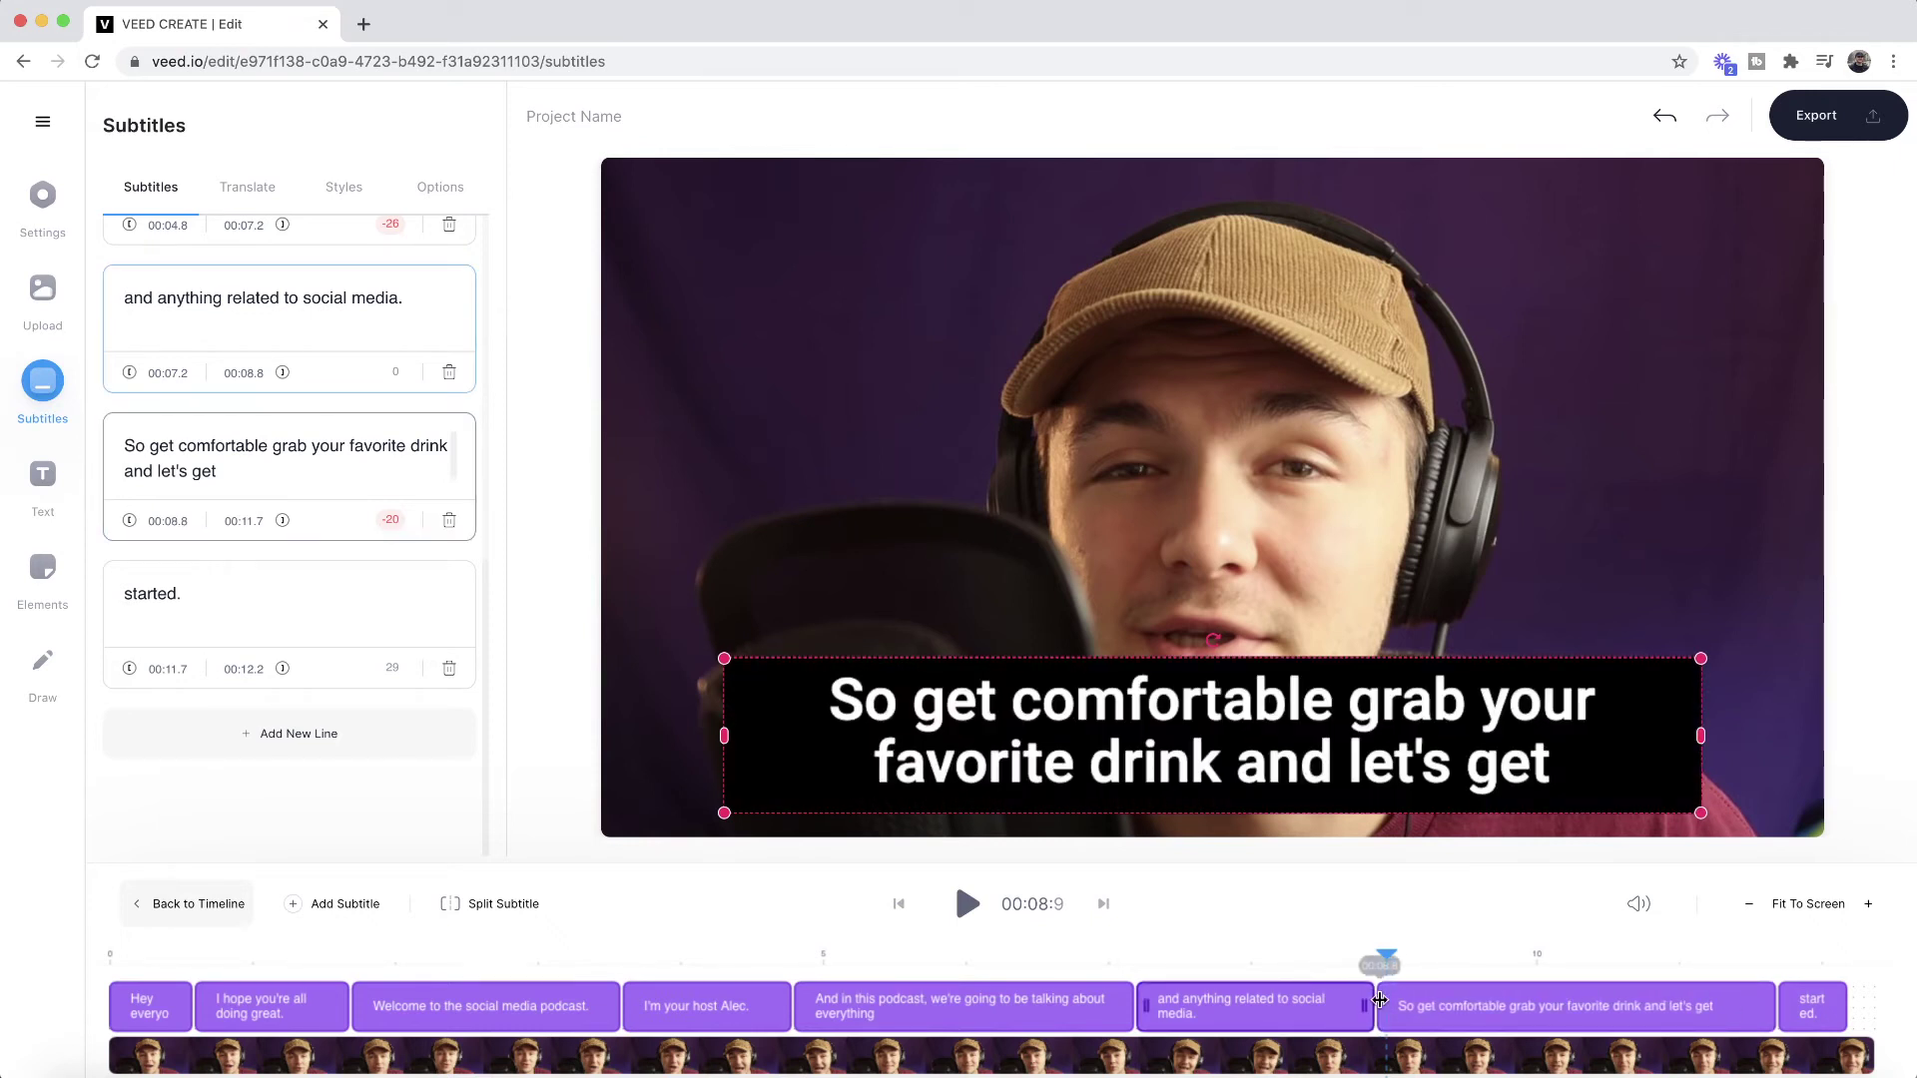
pyautogui.click(1115, 956)
pyautogui.click(967, 903)
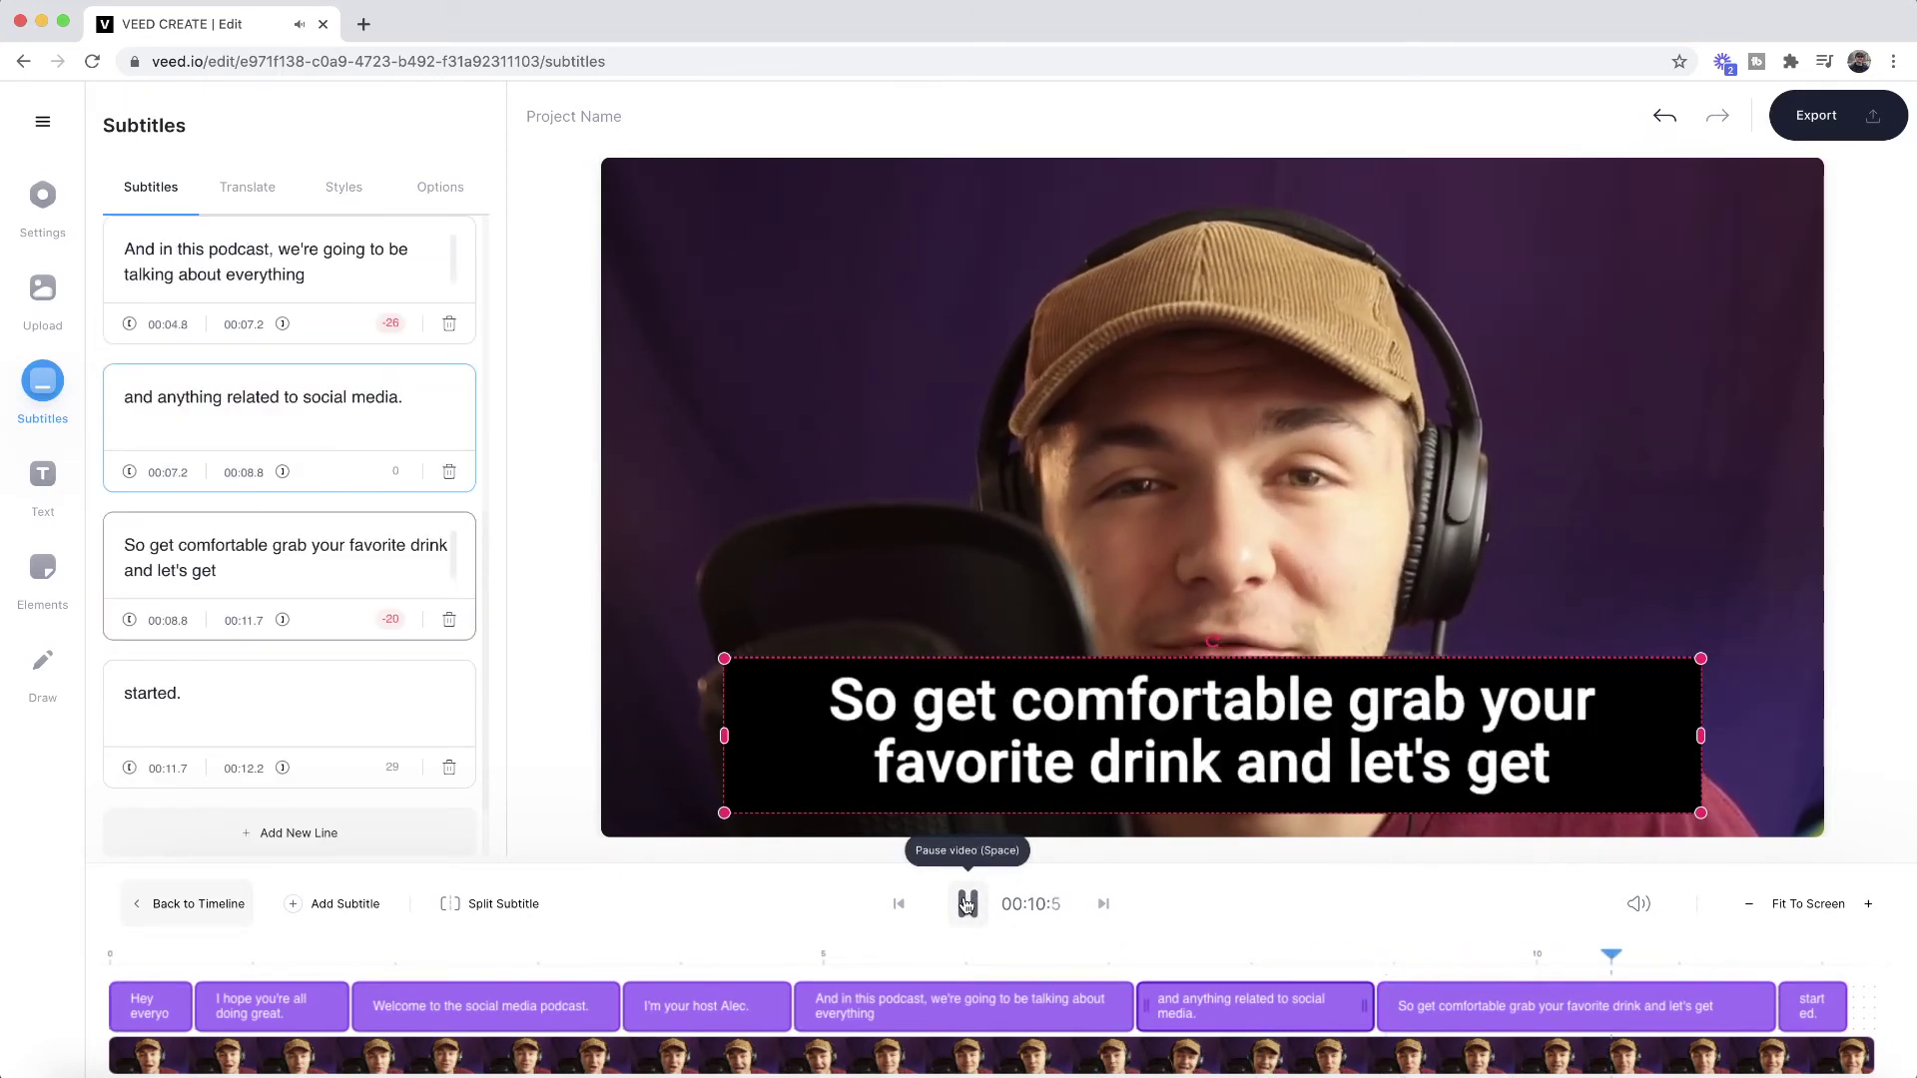
# Move 'started.' from the empty last line onto the end of 'let's get'
pyautogui.click(966, 903)
pyautogui.click(263, 593)
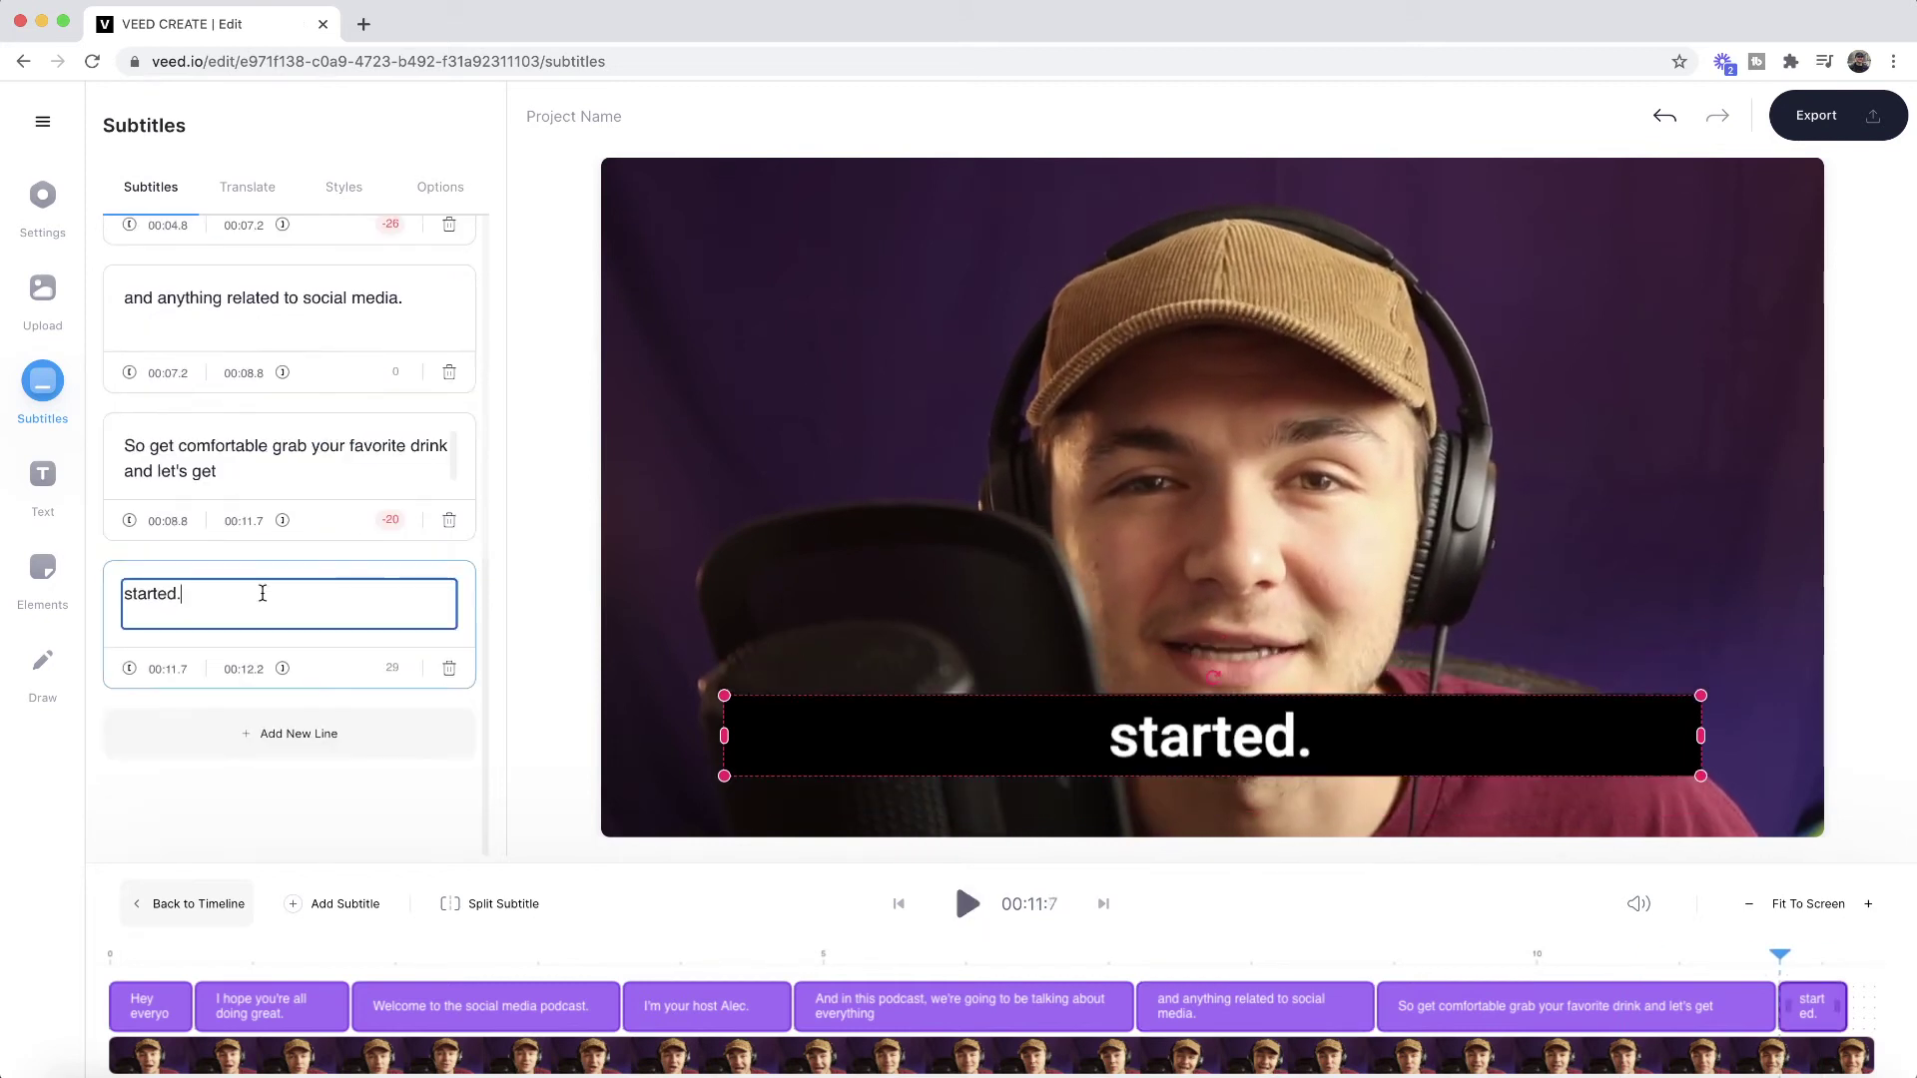
pyautogui.moveTo(263, 593); pyautogui.dragTo(82, 583)
pyautogui.press('super+c')
pyautogui.press('BackSpace')
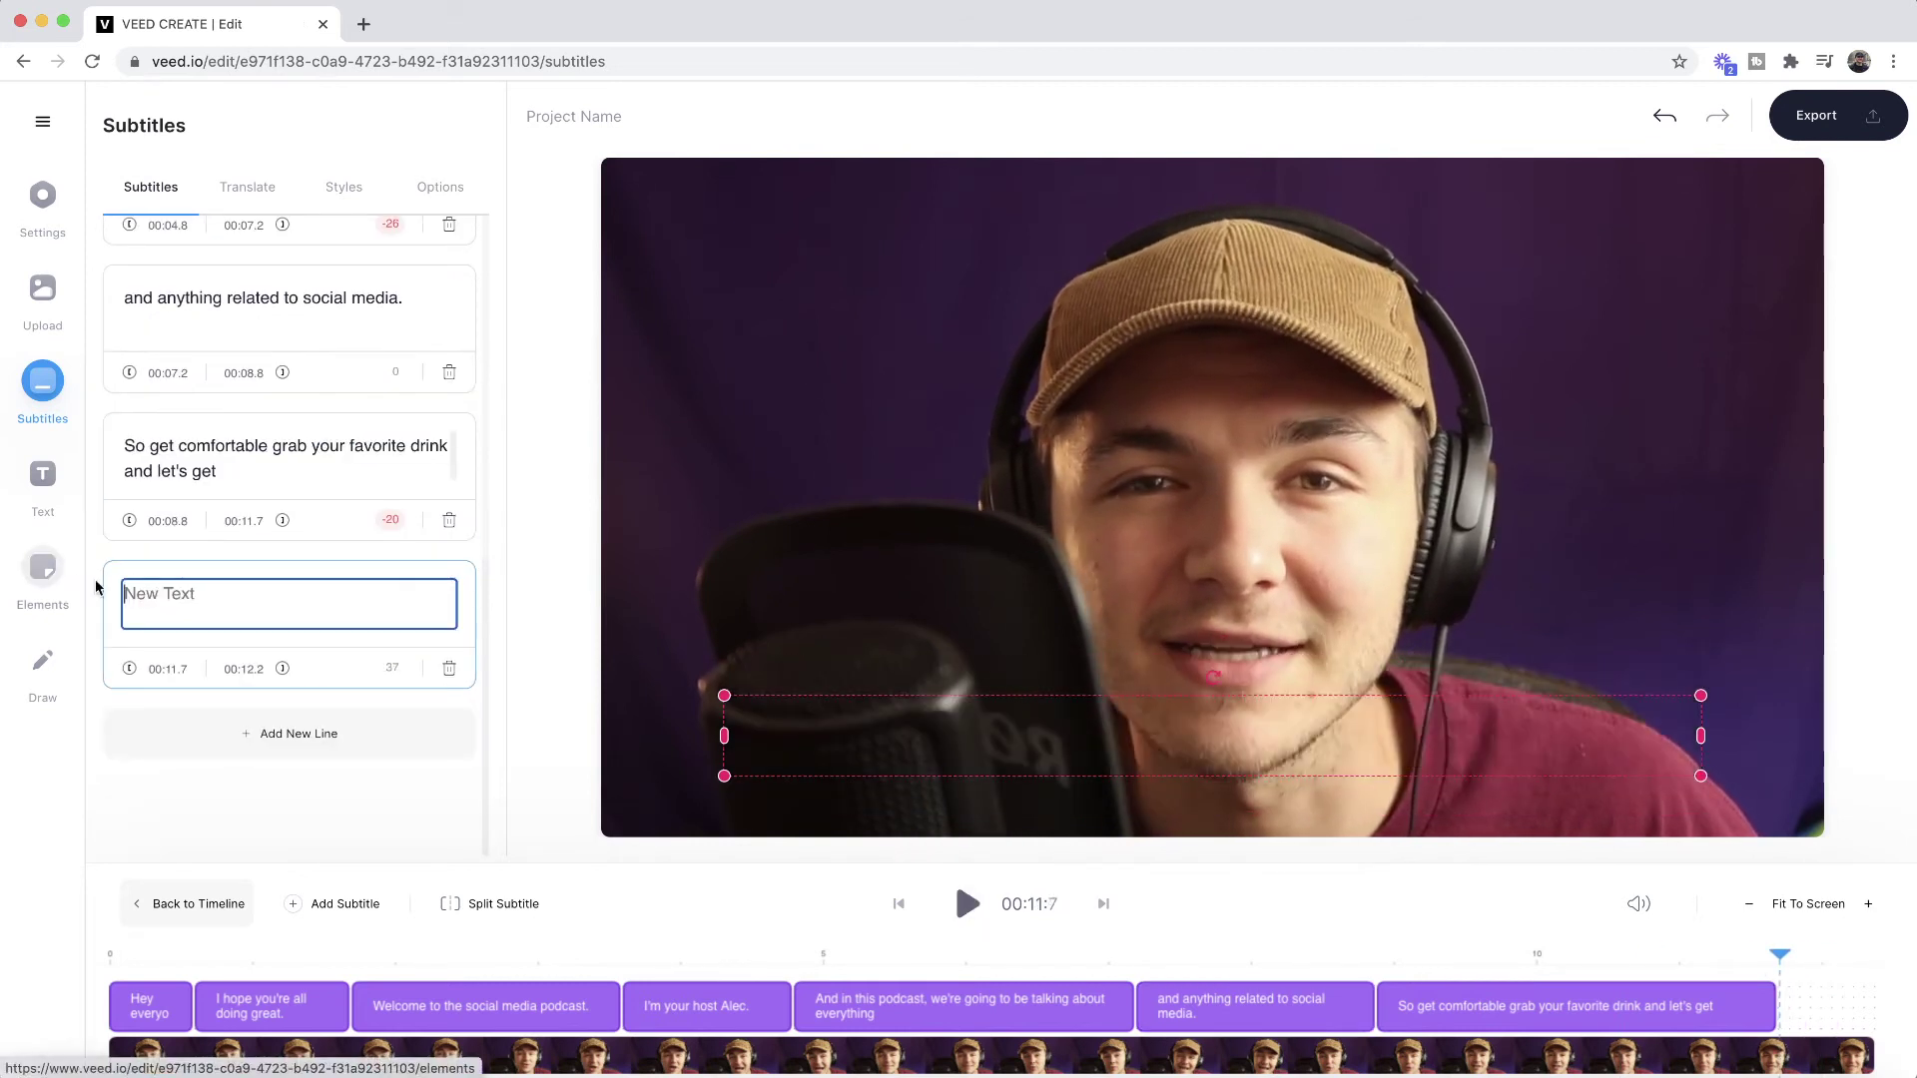
pyautogui.click(268, 465)
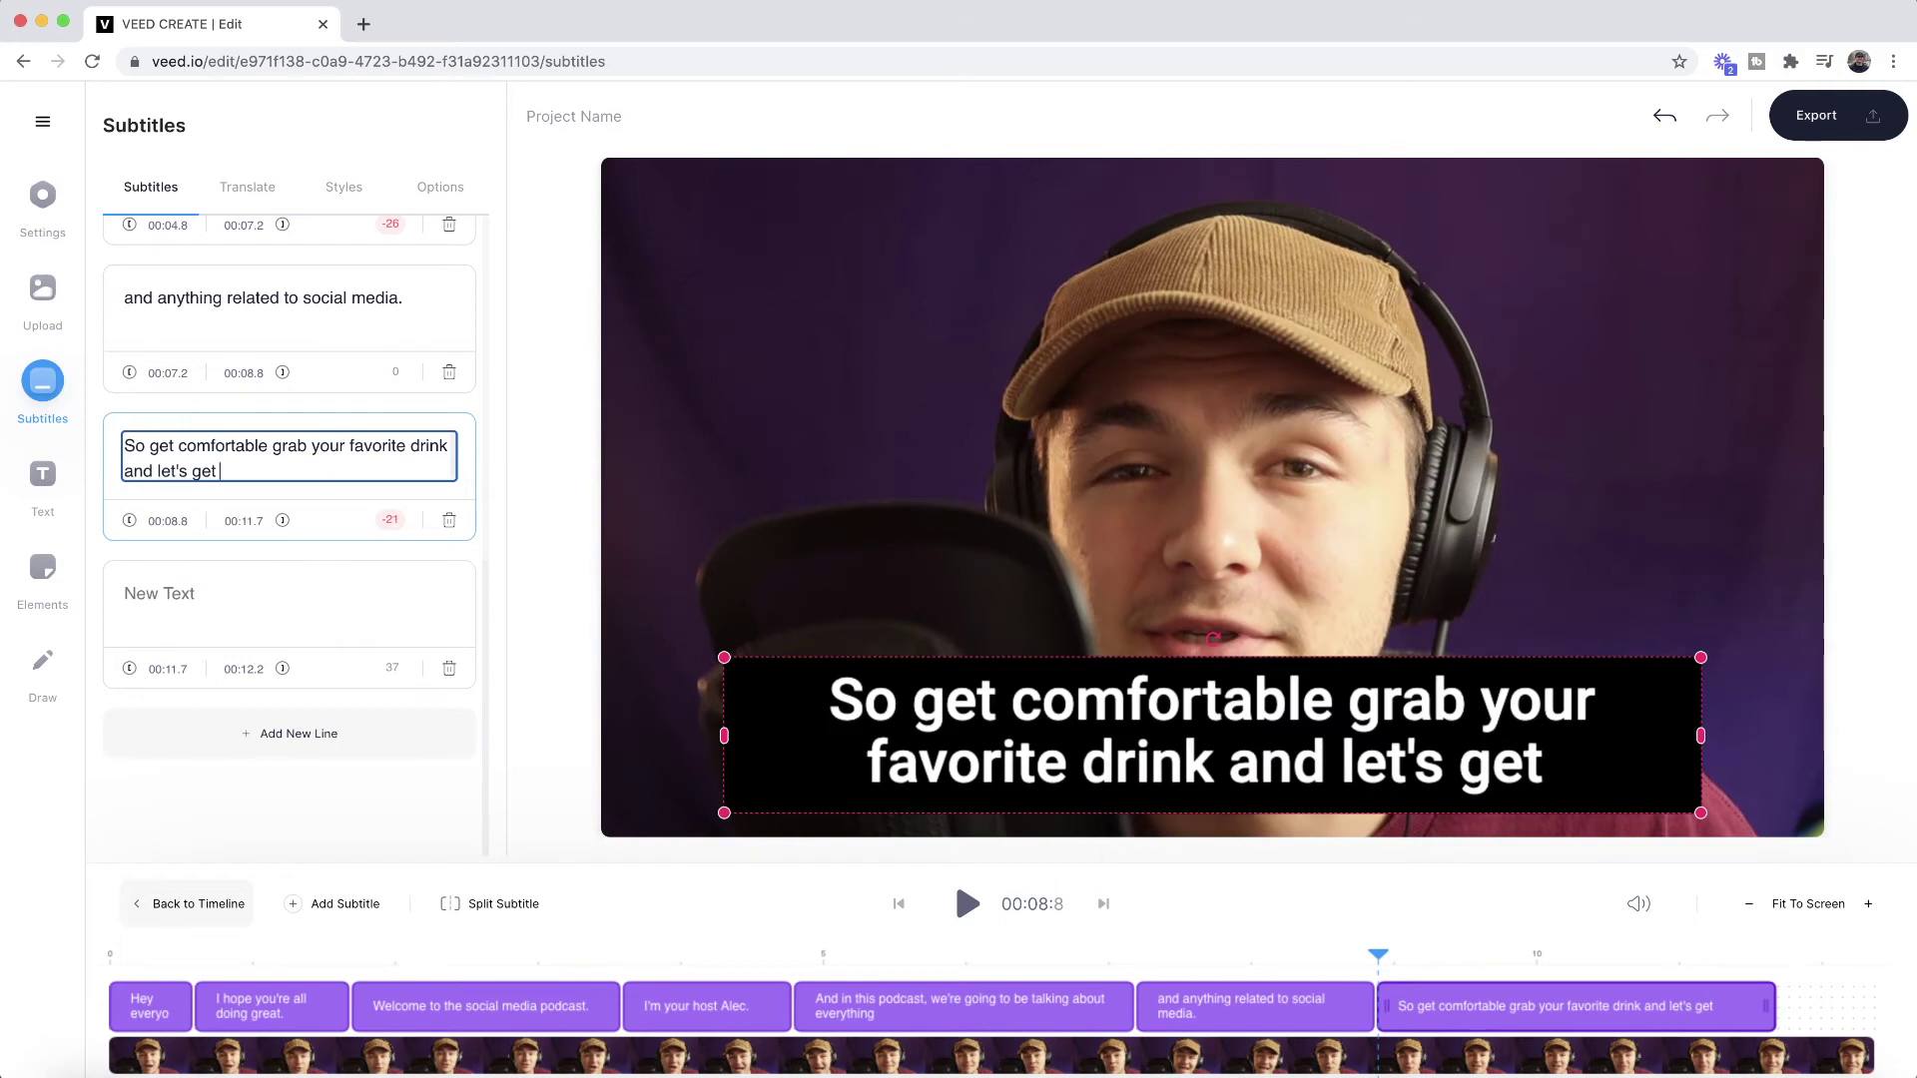
pyautogui.press('super+v')
# Set the final caption's end time to 00:12.2, delete the New Text line, and replay from 00:08.5
pyautogui.click(244, 669)
pyautogui.press('super+c')
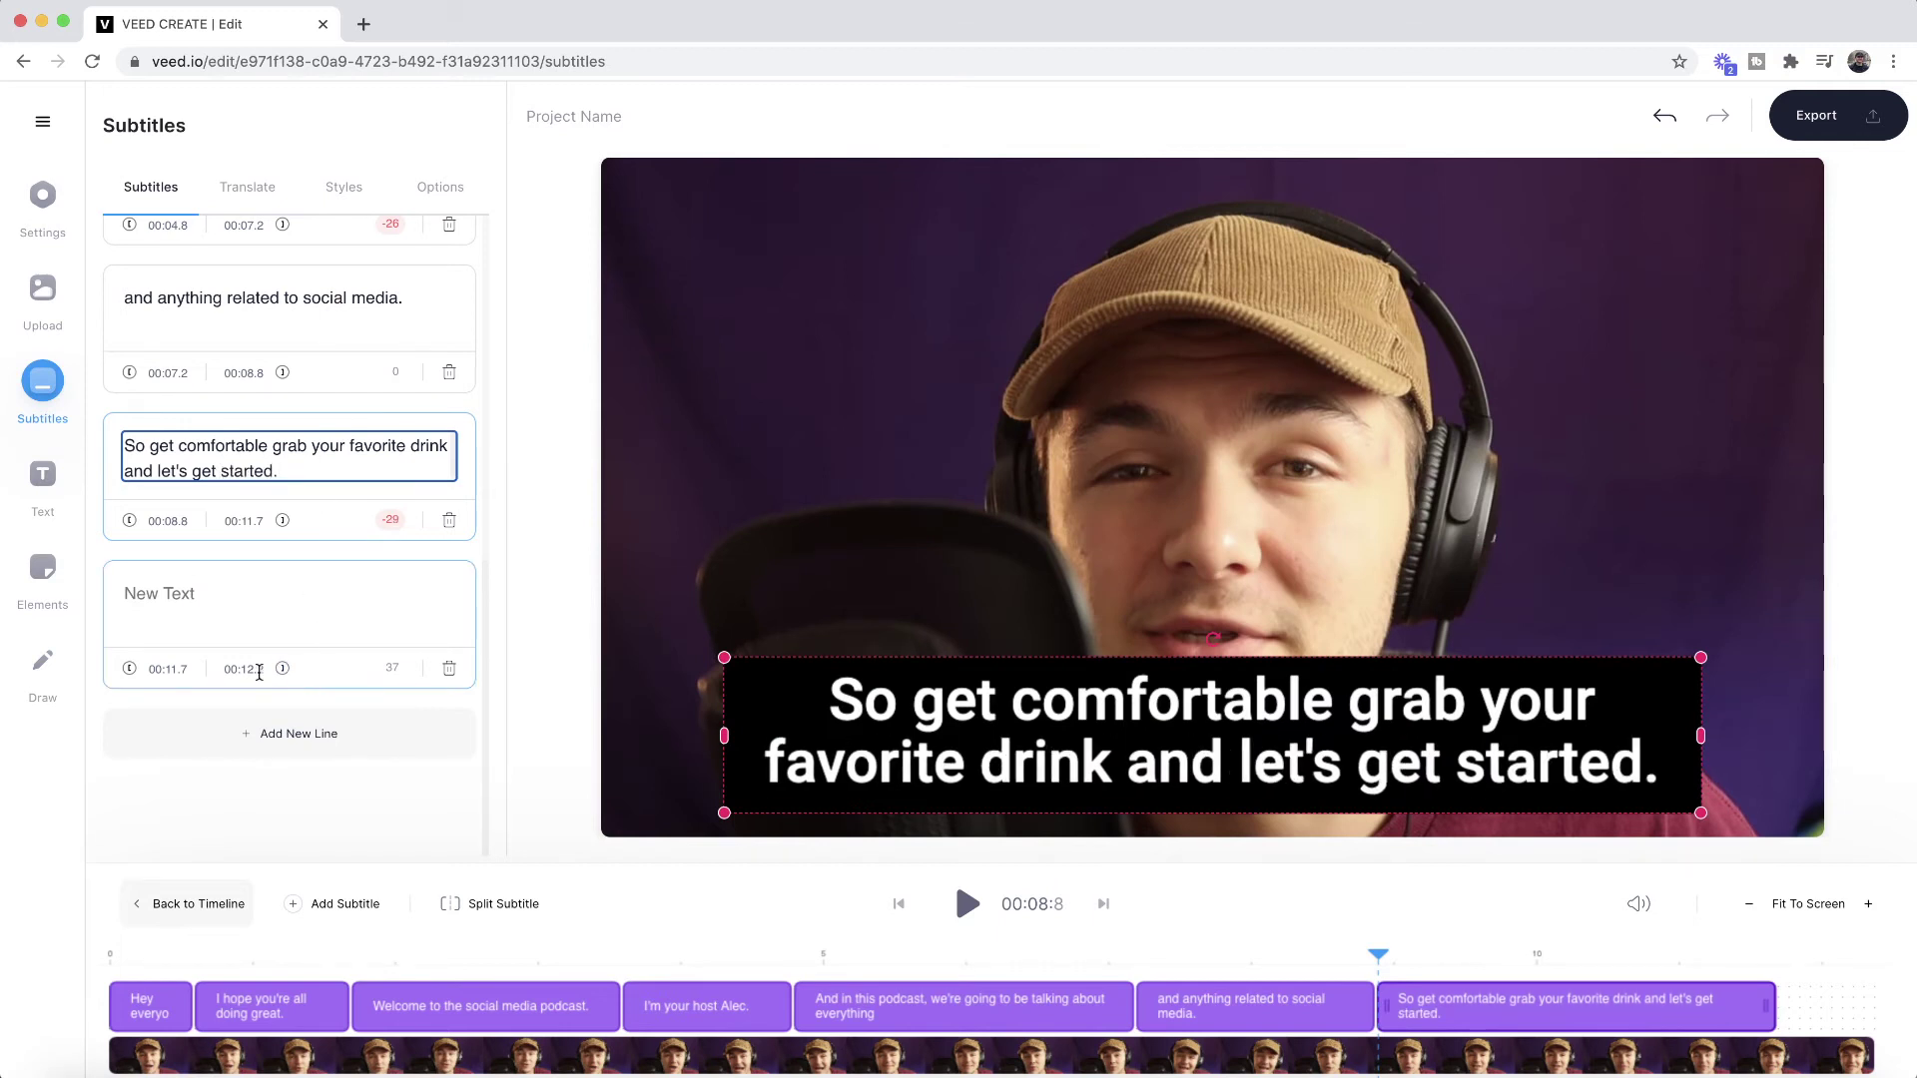
pyautogui.click(244, 520)
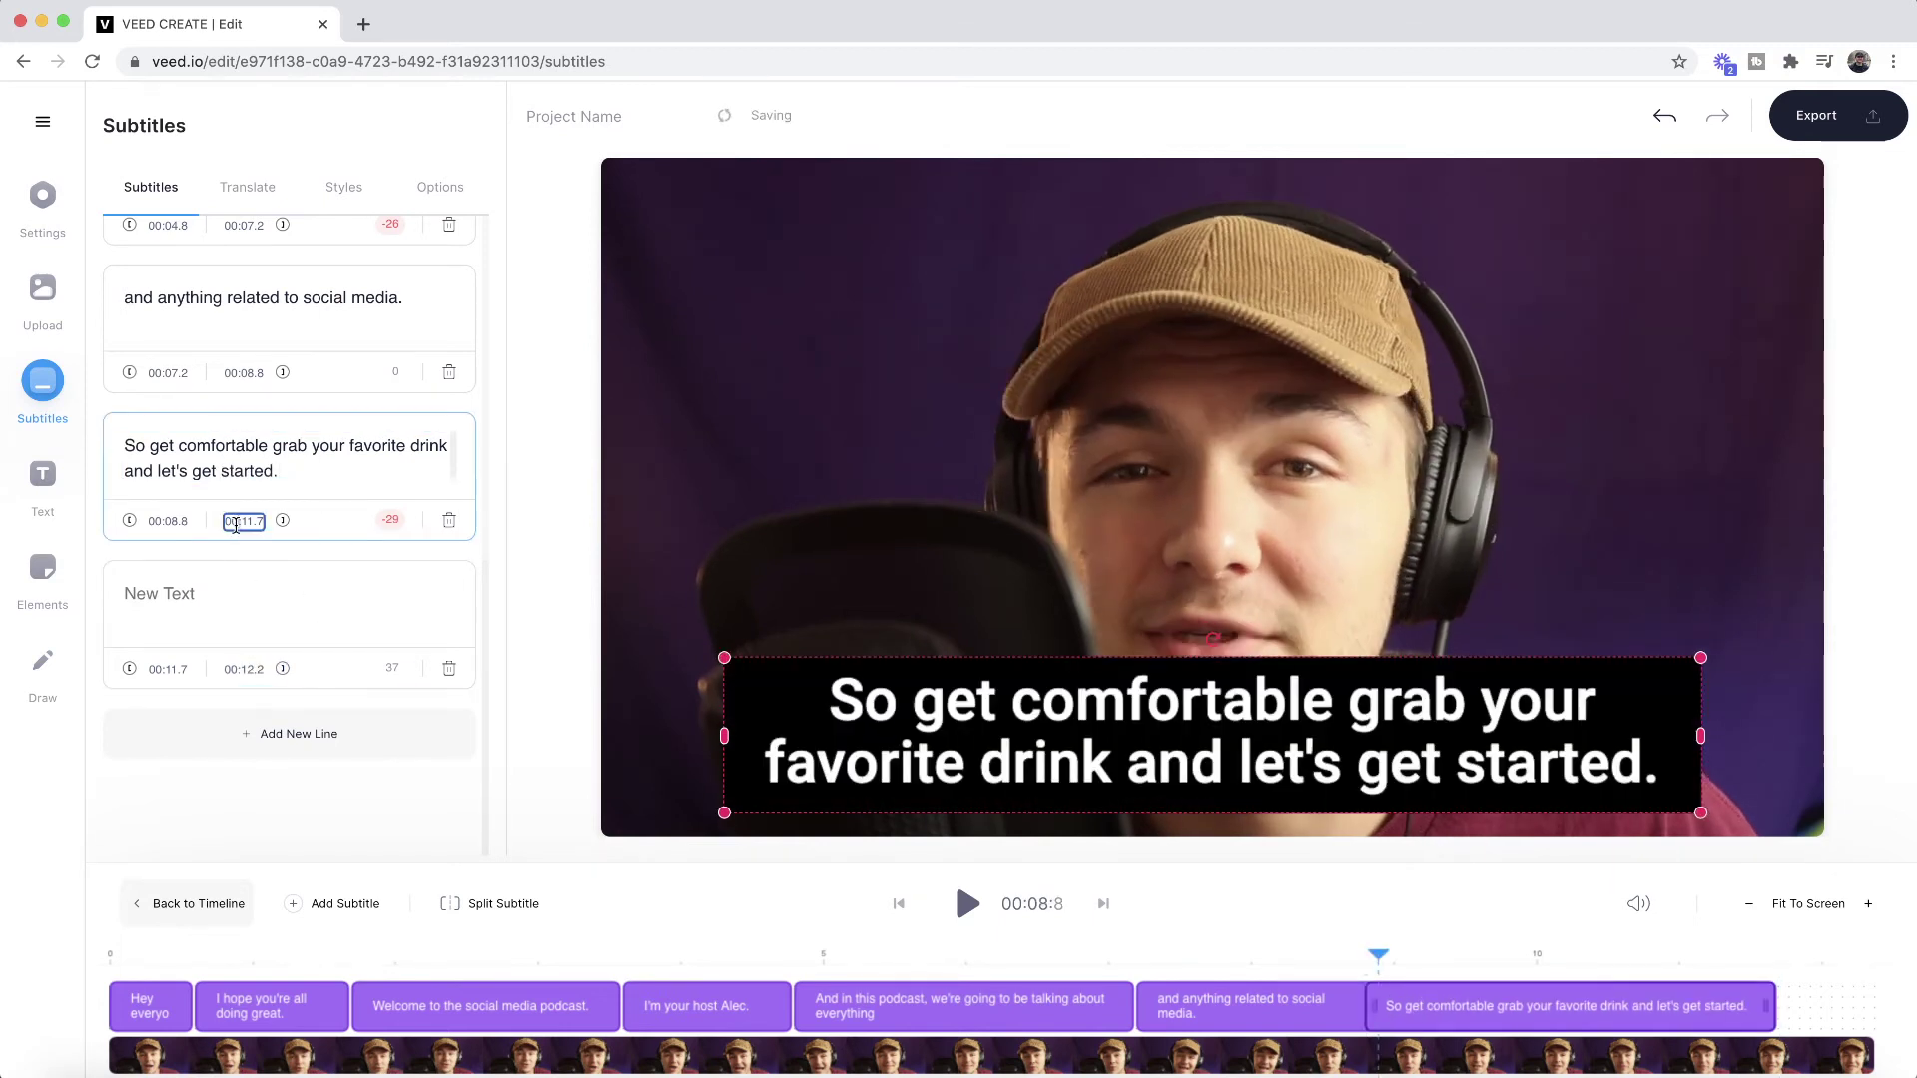
pyautogui.press('super+v')
pyautogui.click(450, 670)
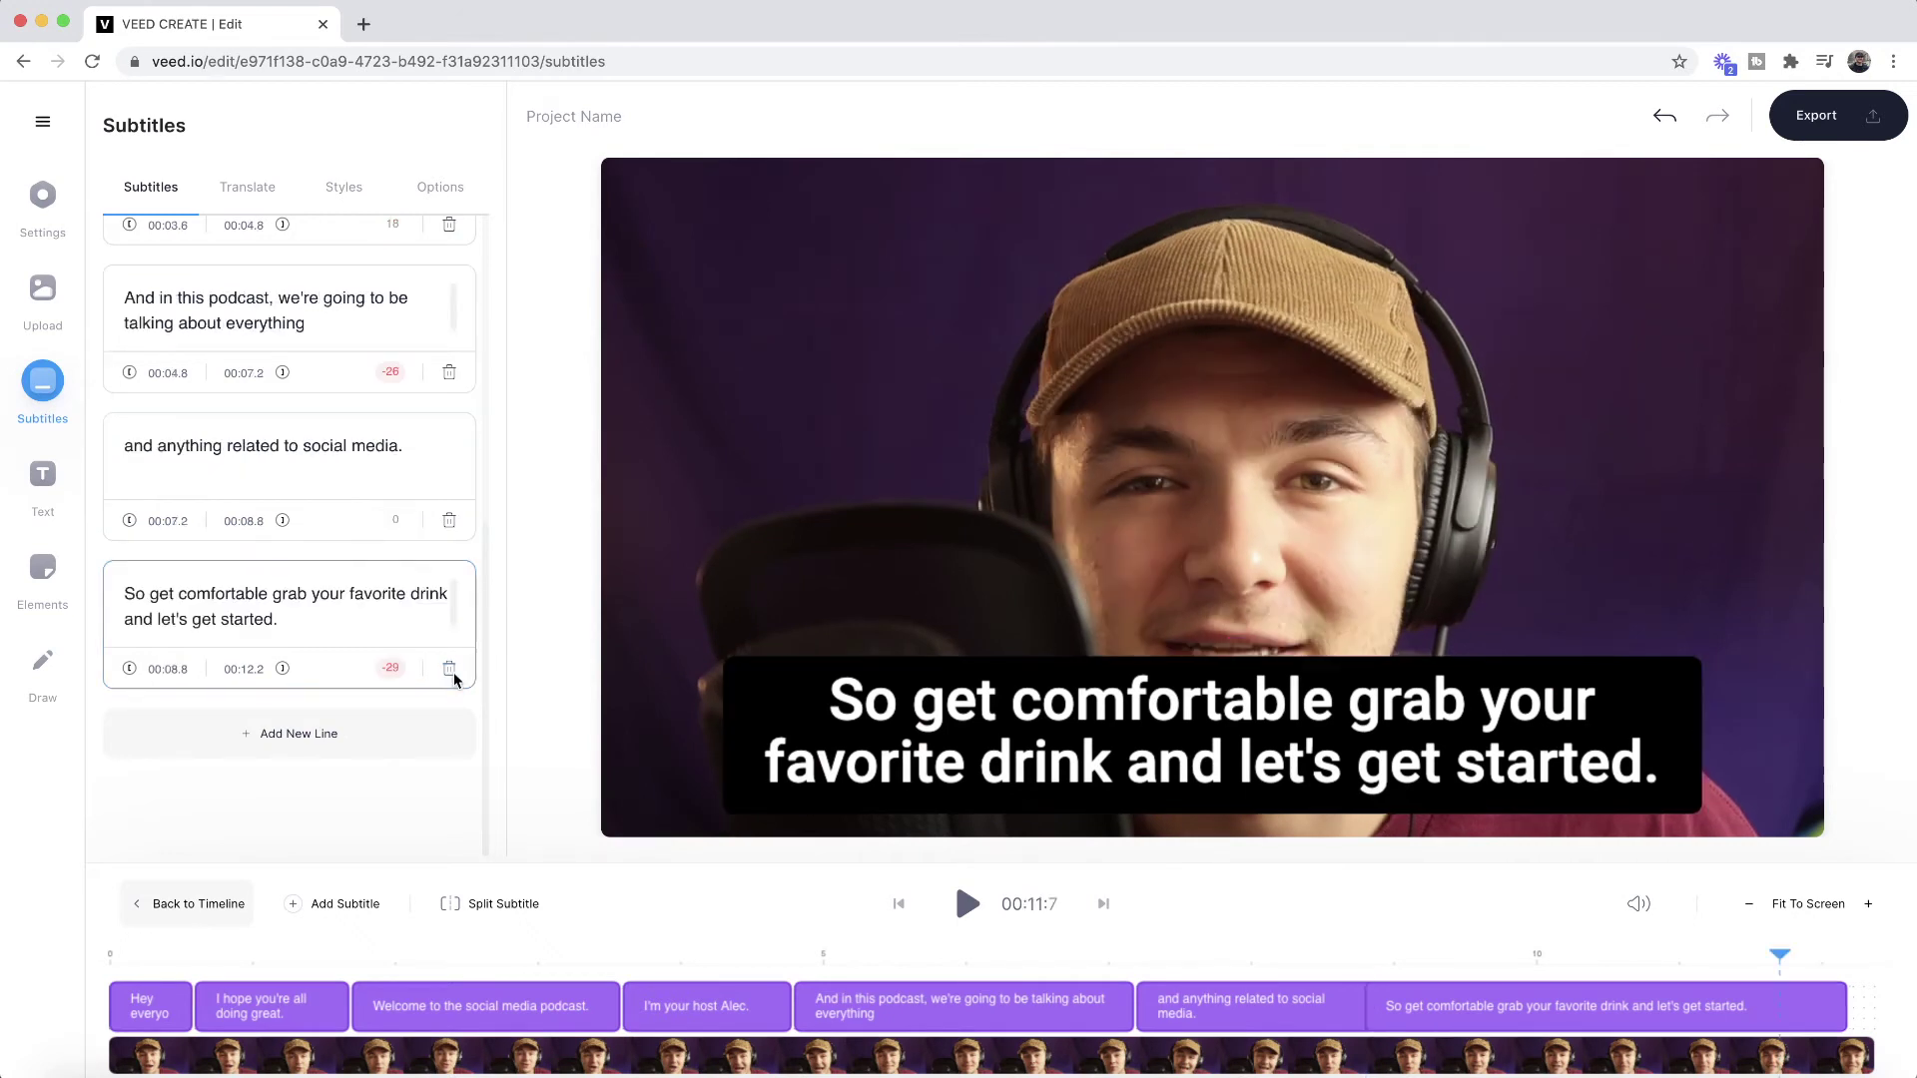
pyautogui.click(1333, 958)
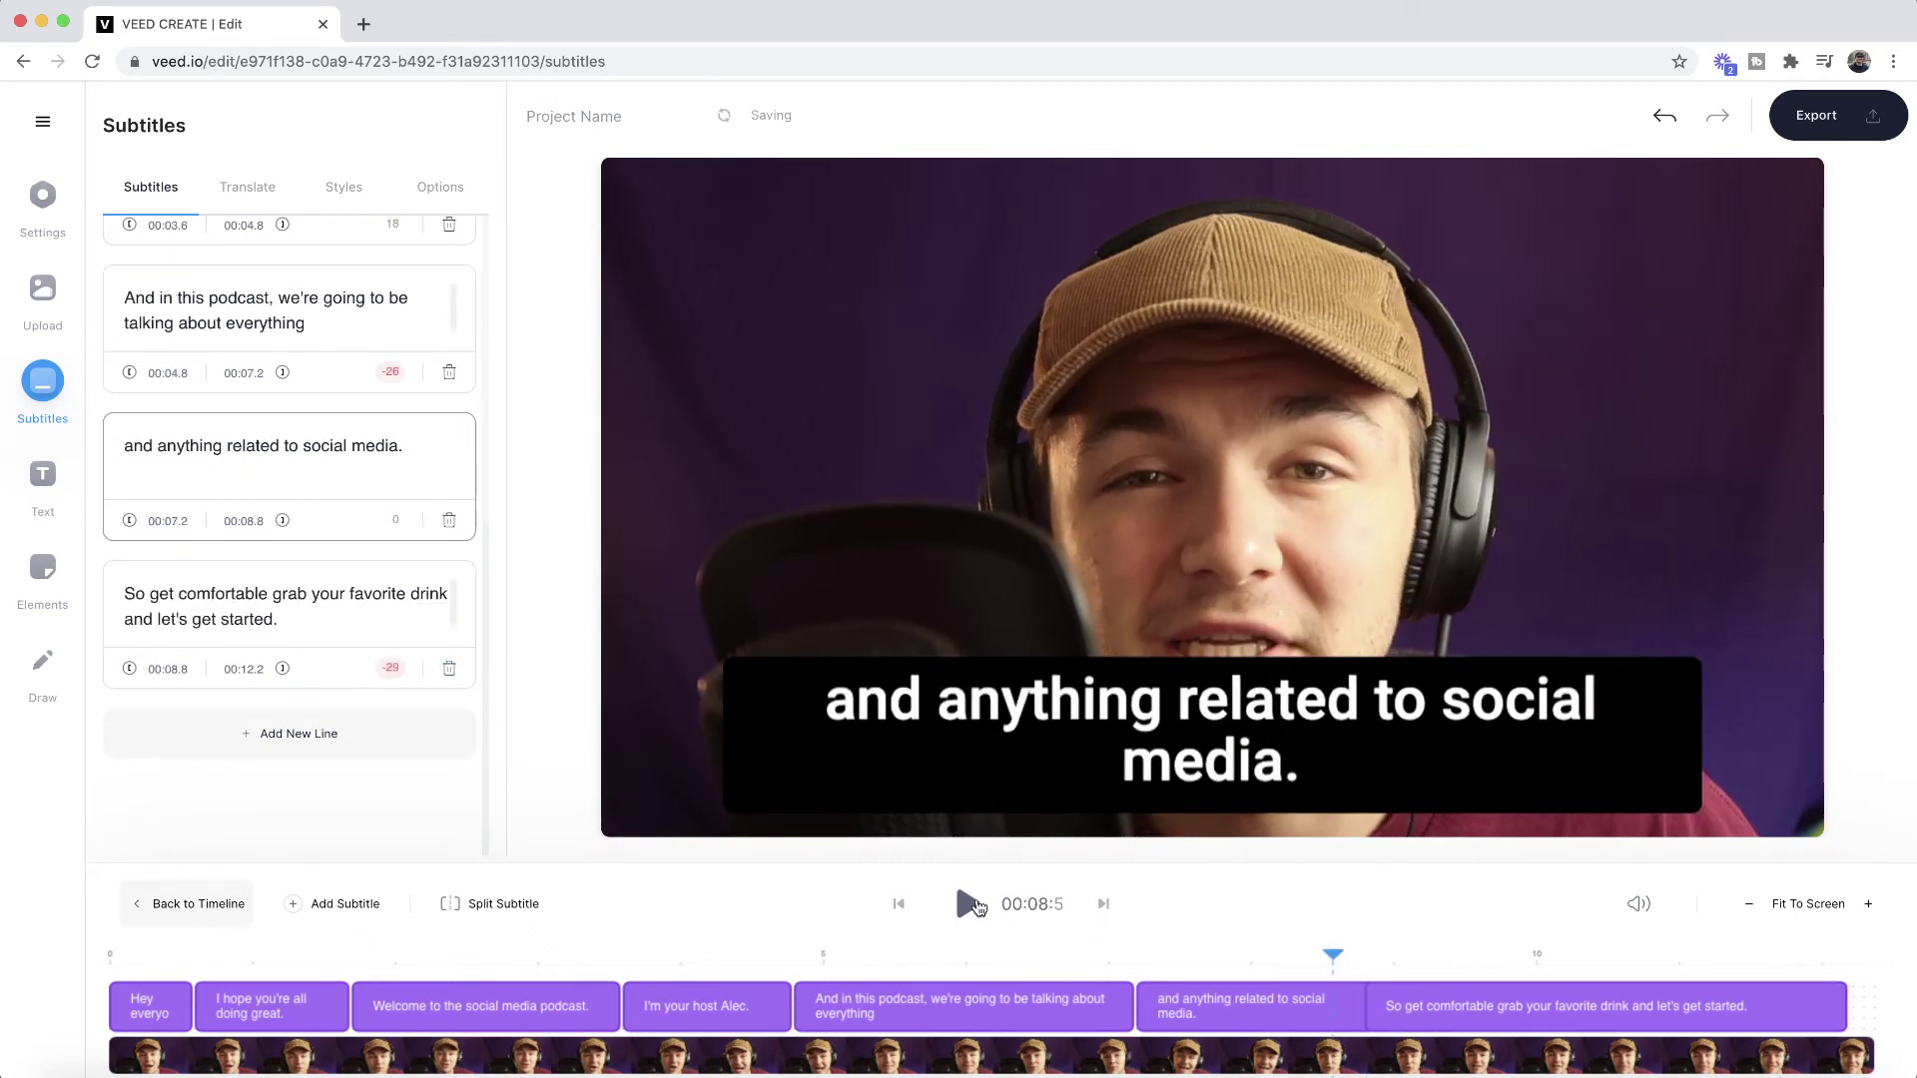
pyautogui.click(965, 902)
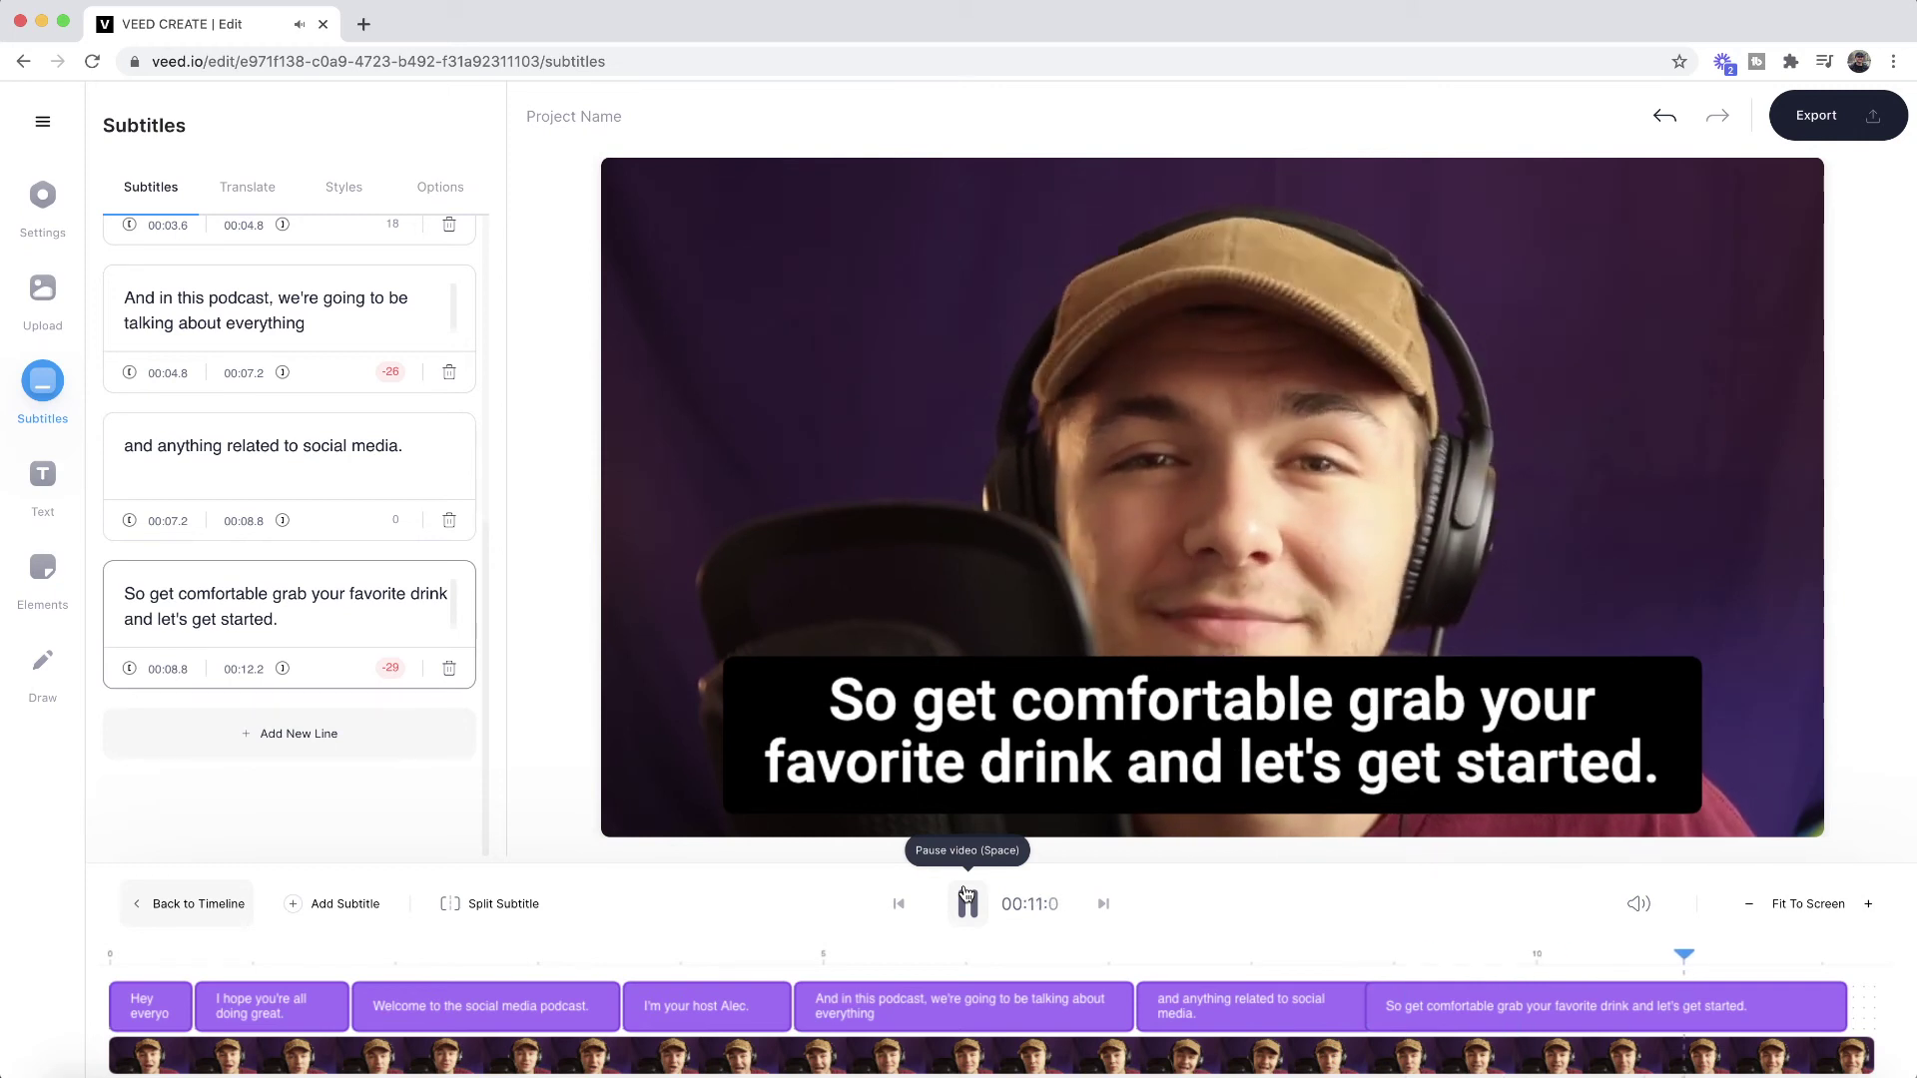
pyautogui.click(966, 902)
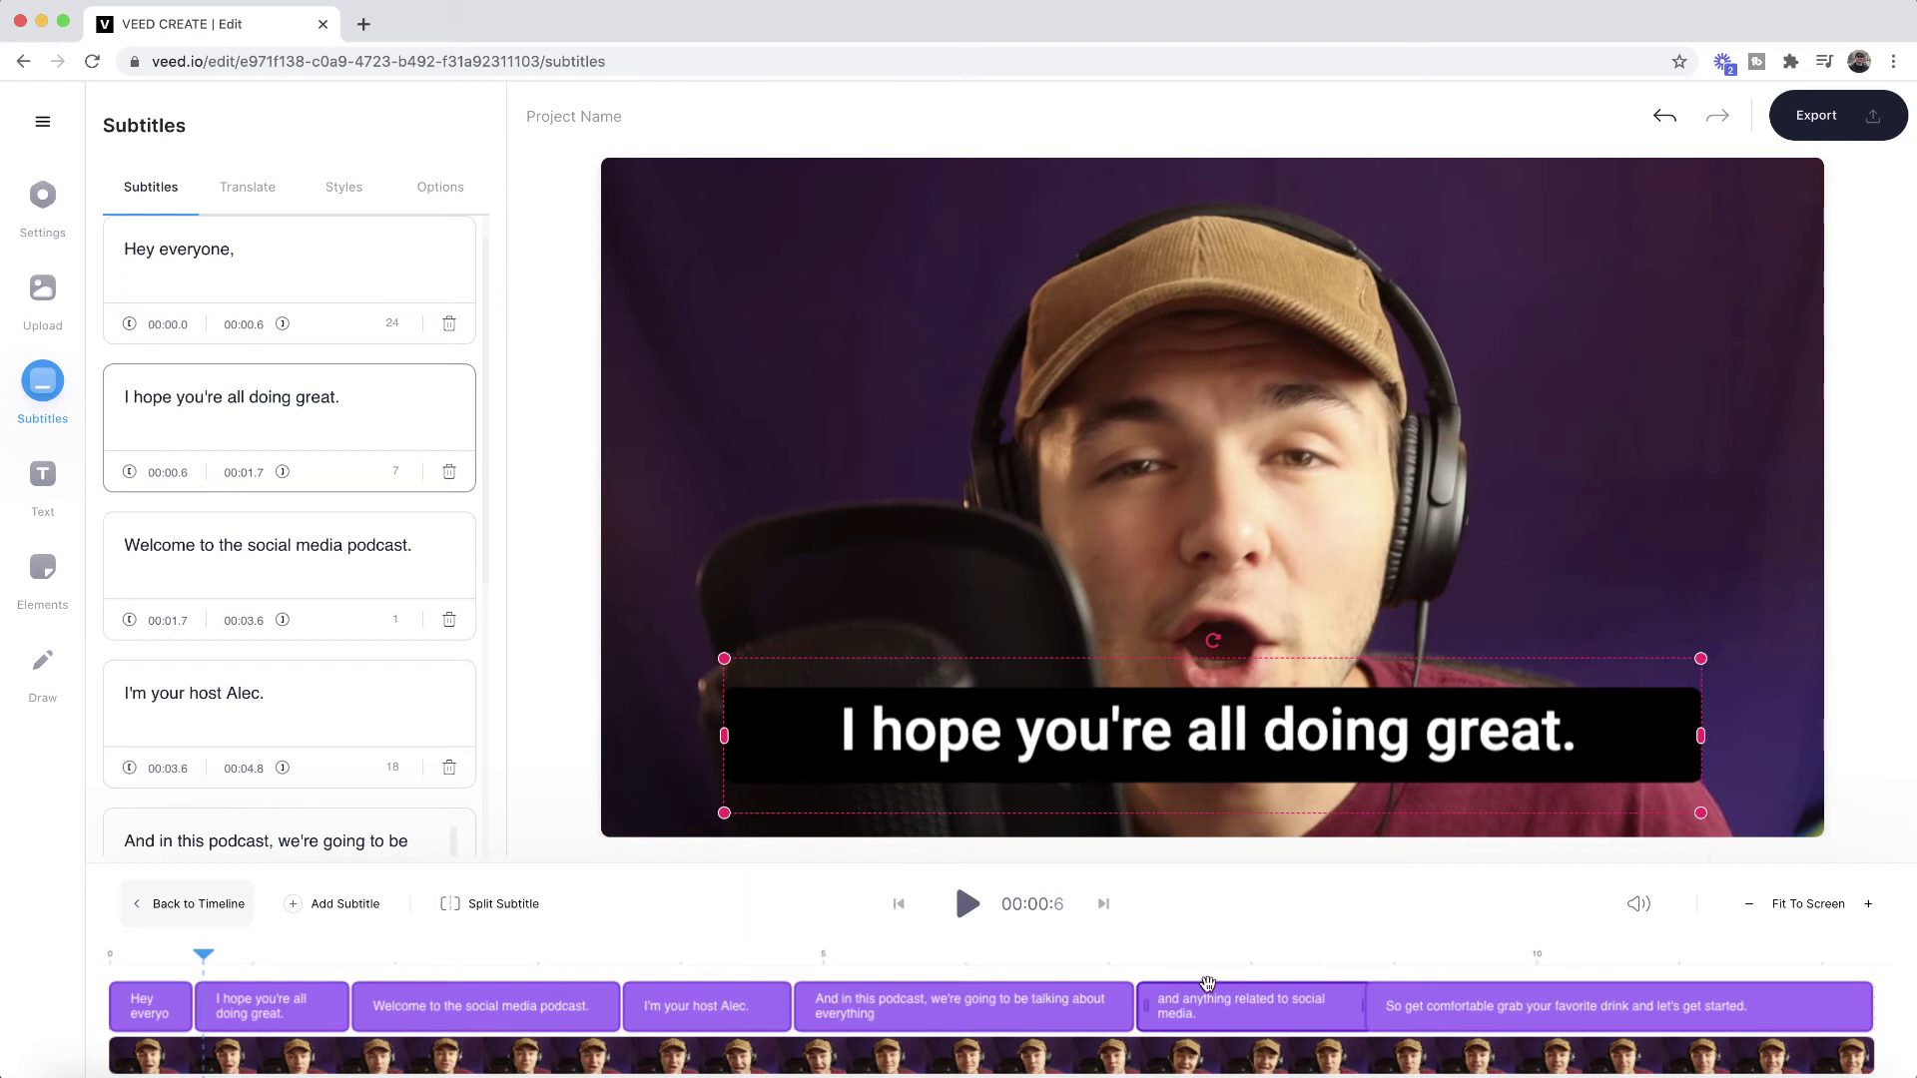
pyautogui.click(1557, 961)
pyautogui.click(1374, 960)
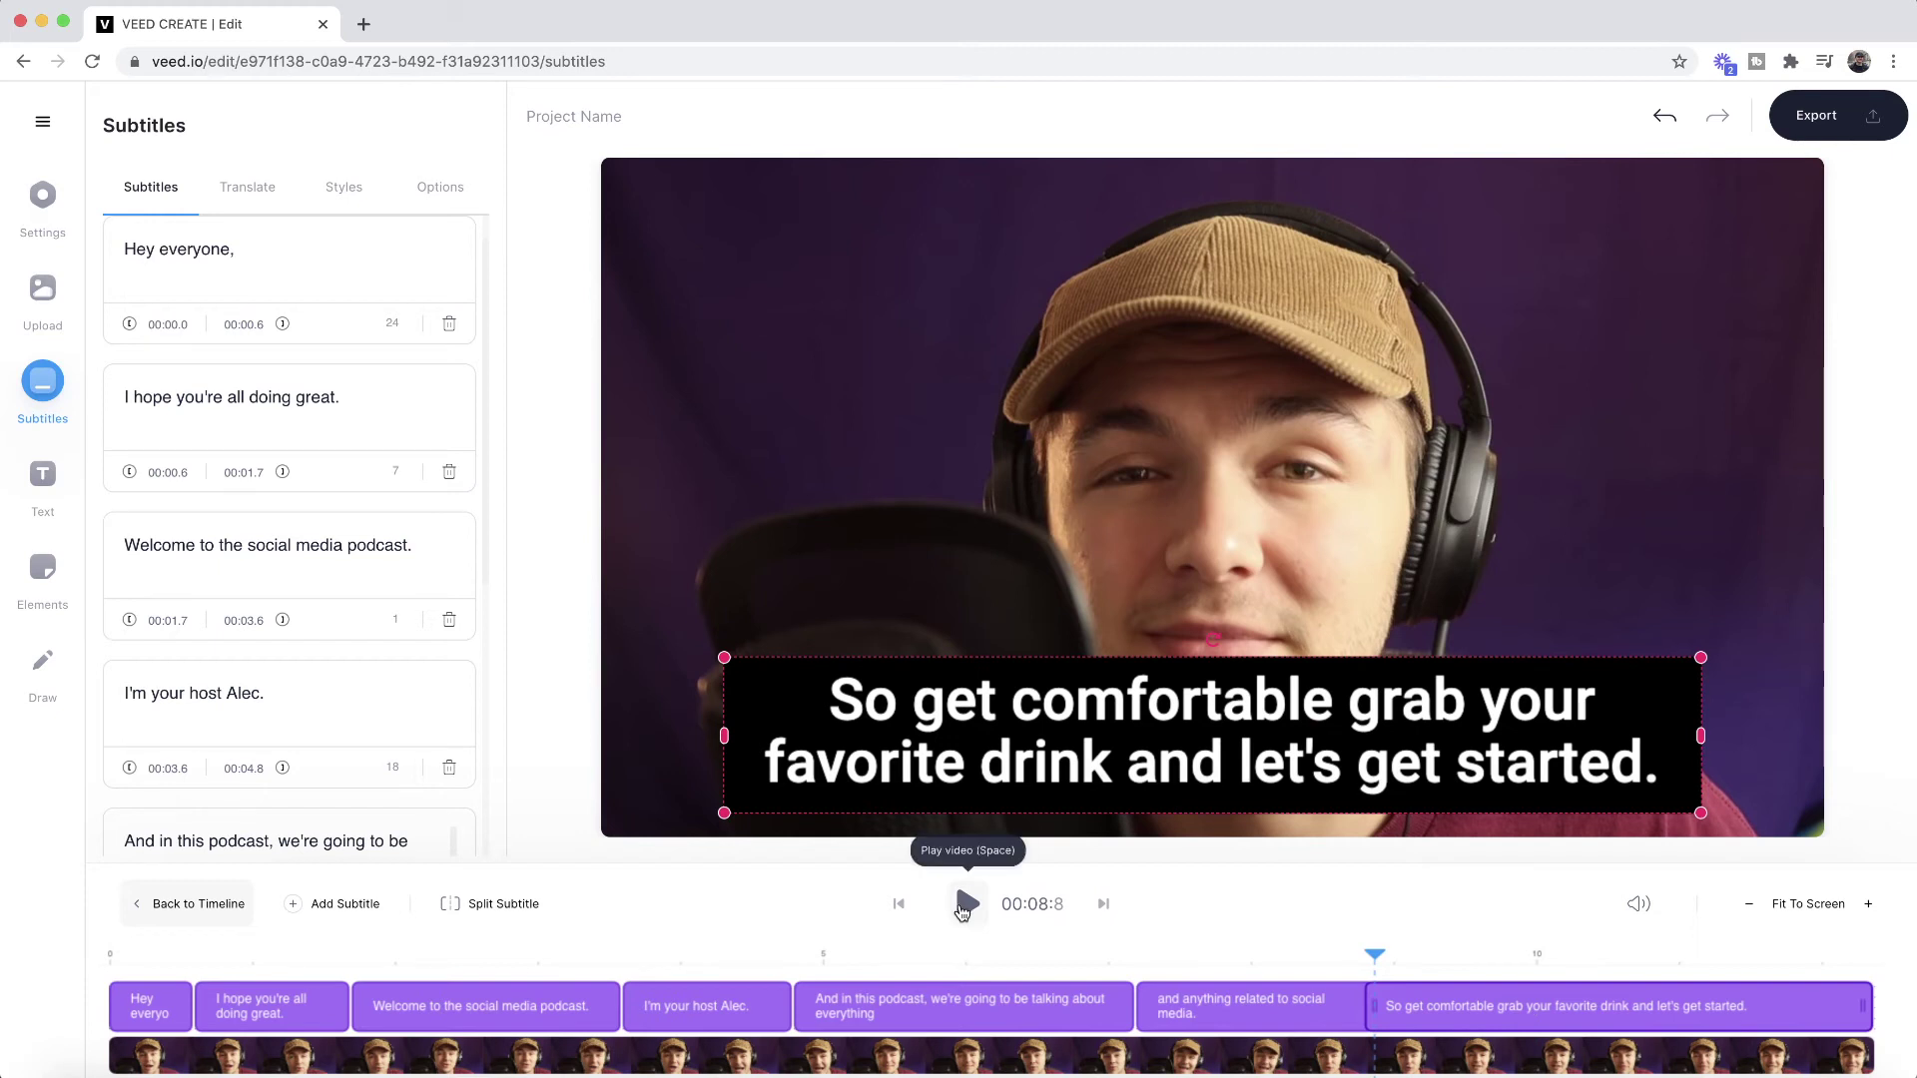
pyautogui.click(964, 904)
pyautogui.click(964, 904)
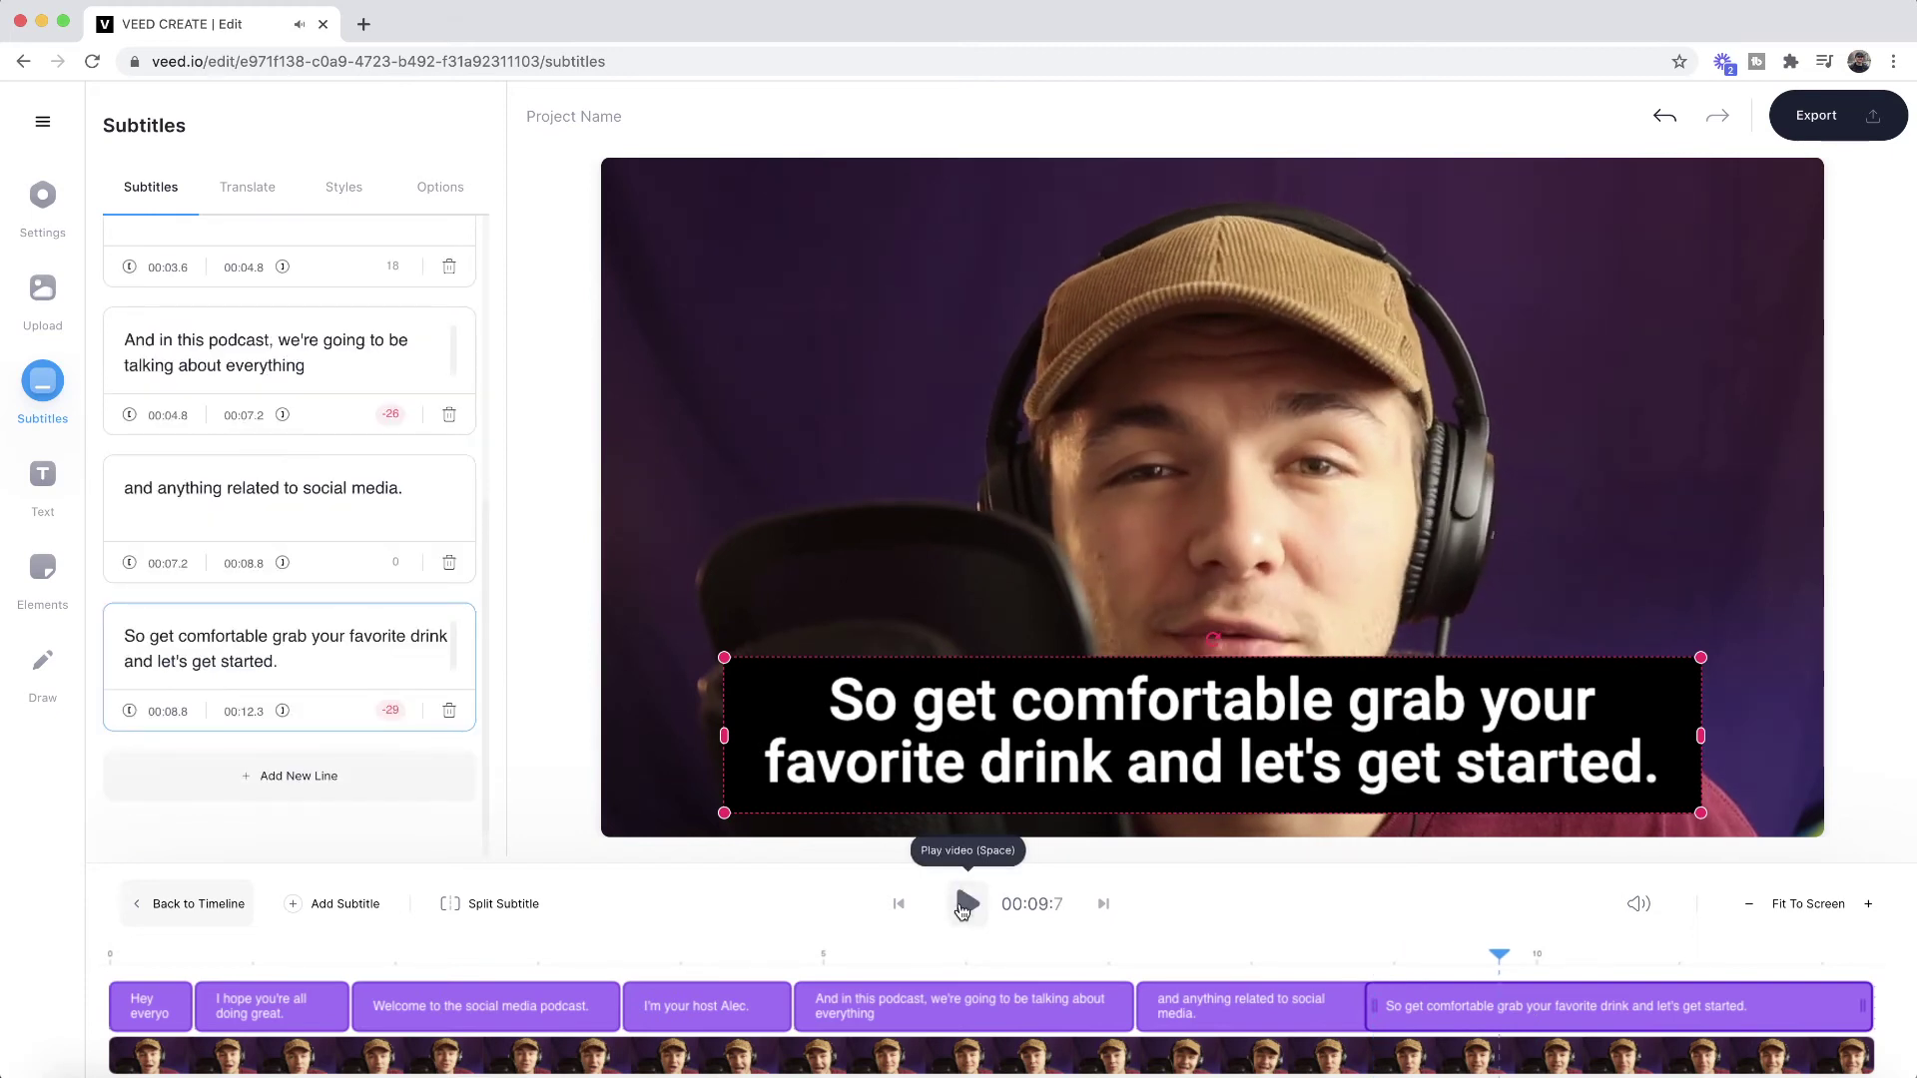
pyautogui.moveTo(1487, 961); pyautogui.dragTo(1464, 961)
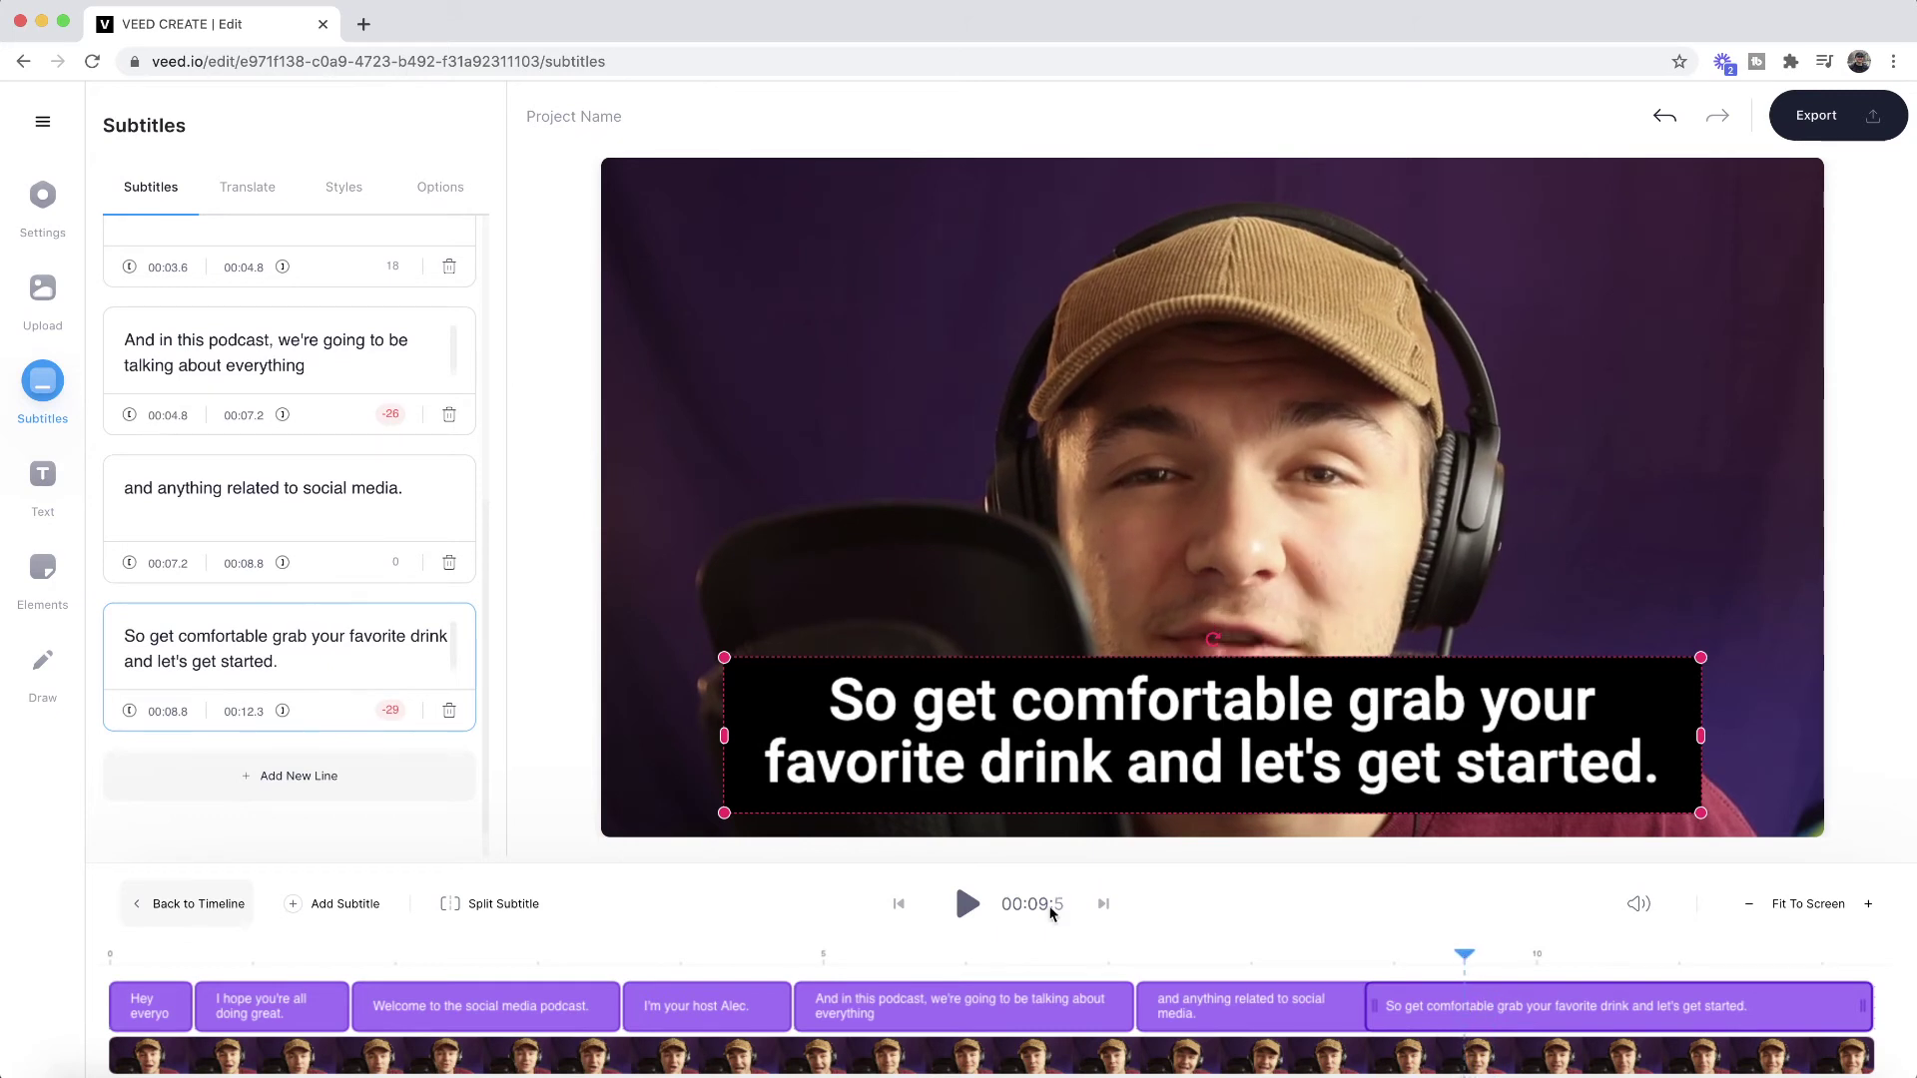
# Split the last caption at 00:09.6 after 'So get comfortable' and replay from 00:08.5
pyautogui.click(472, 906)
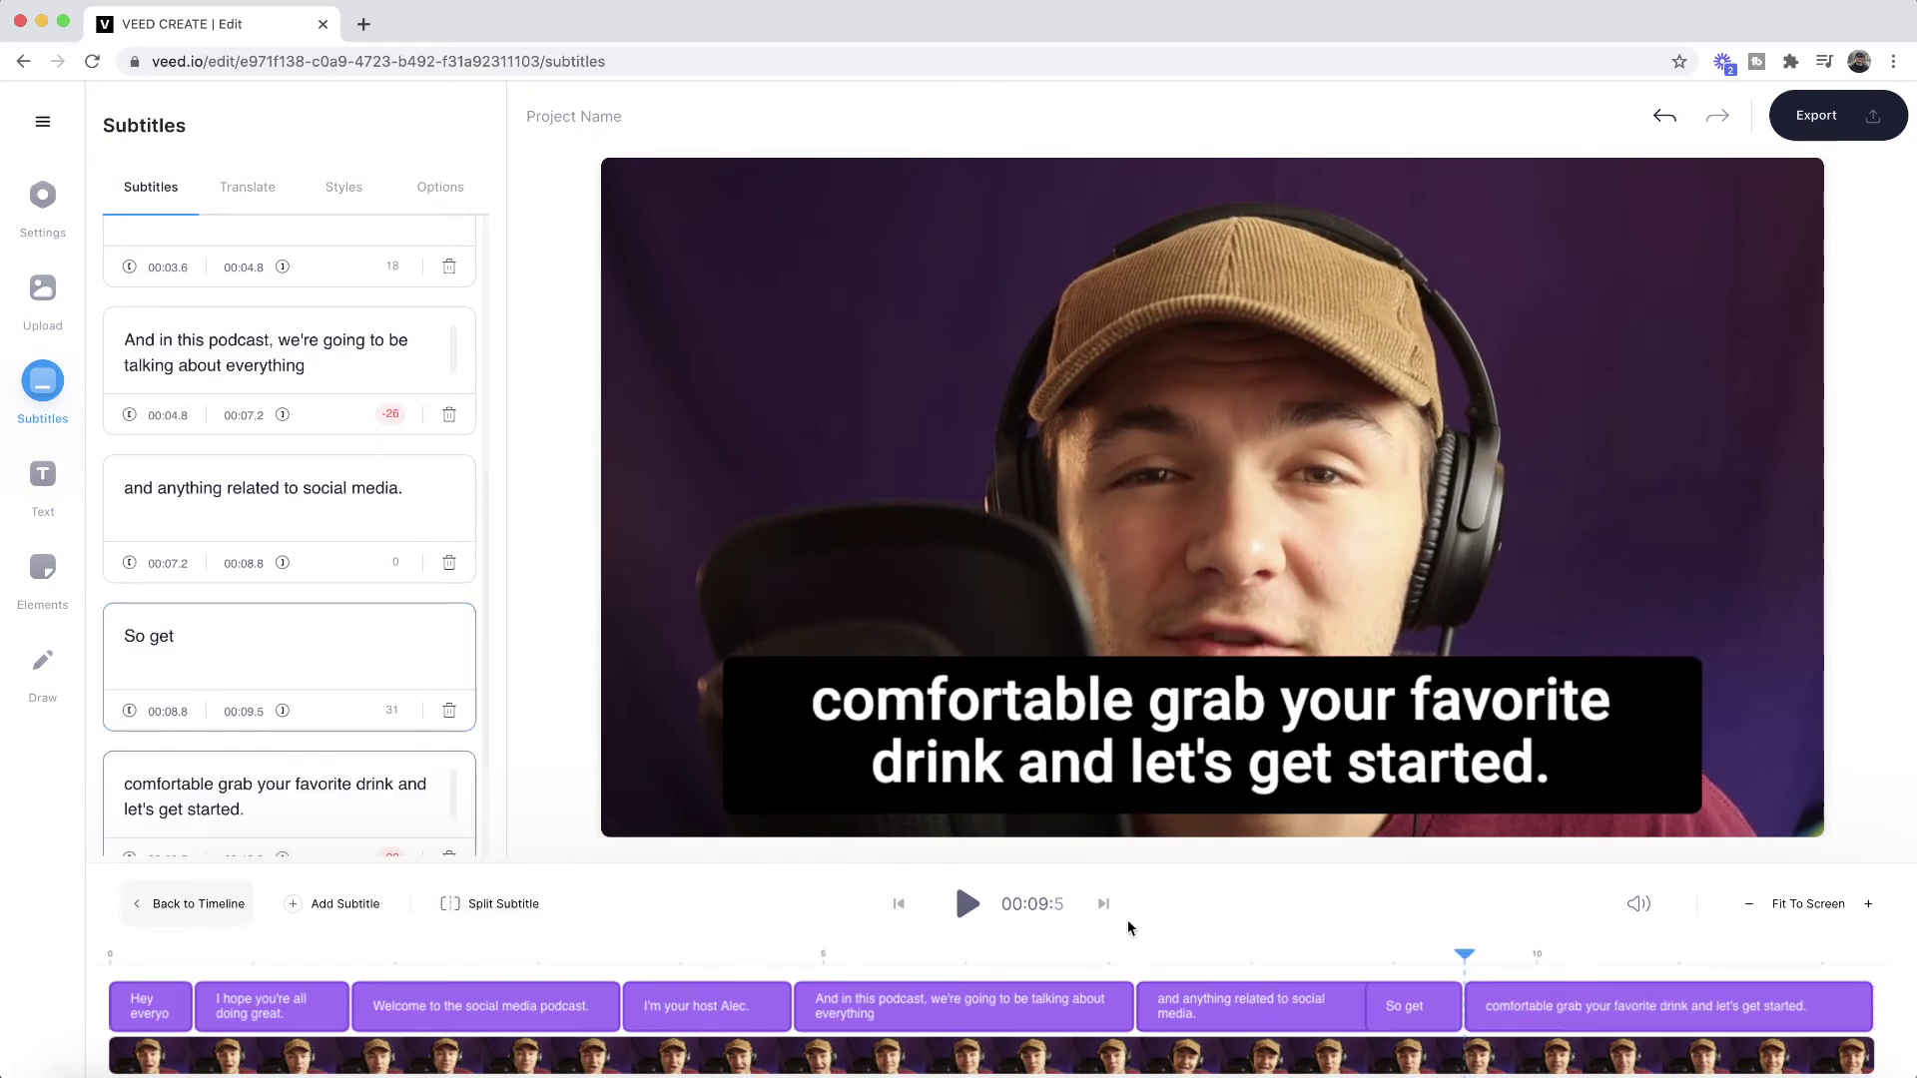
pyautogui.click(1664, 116)
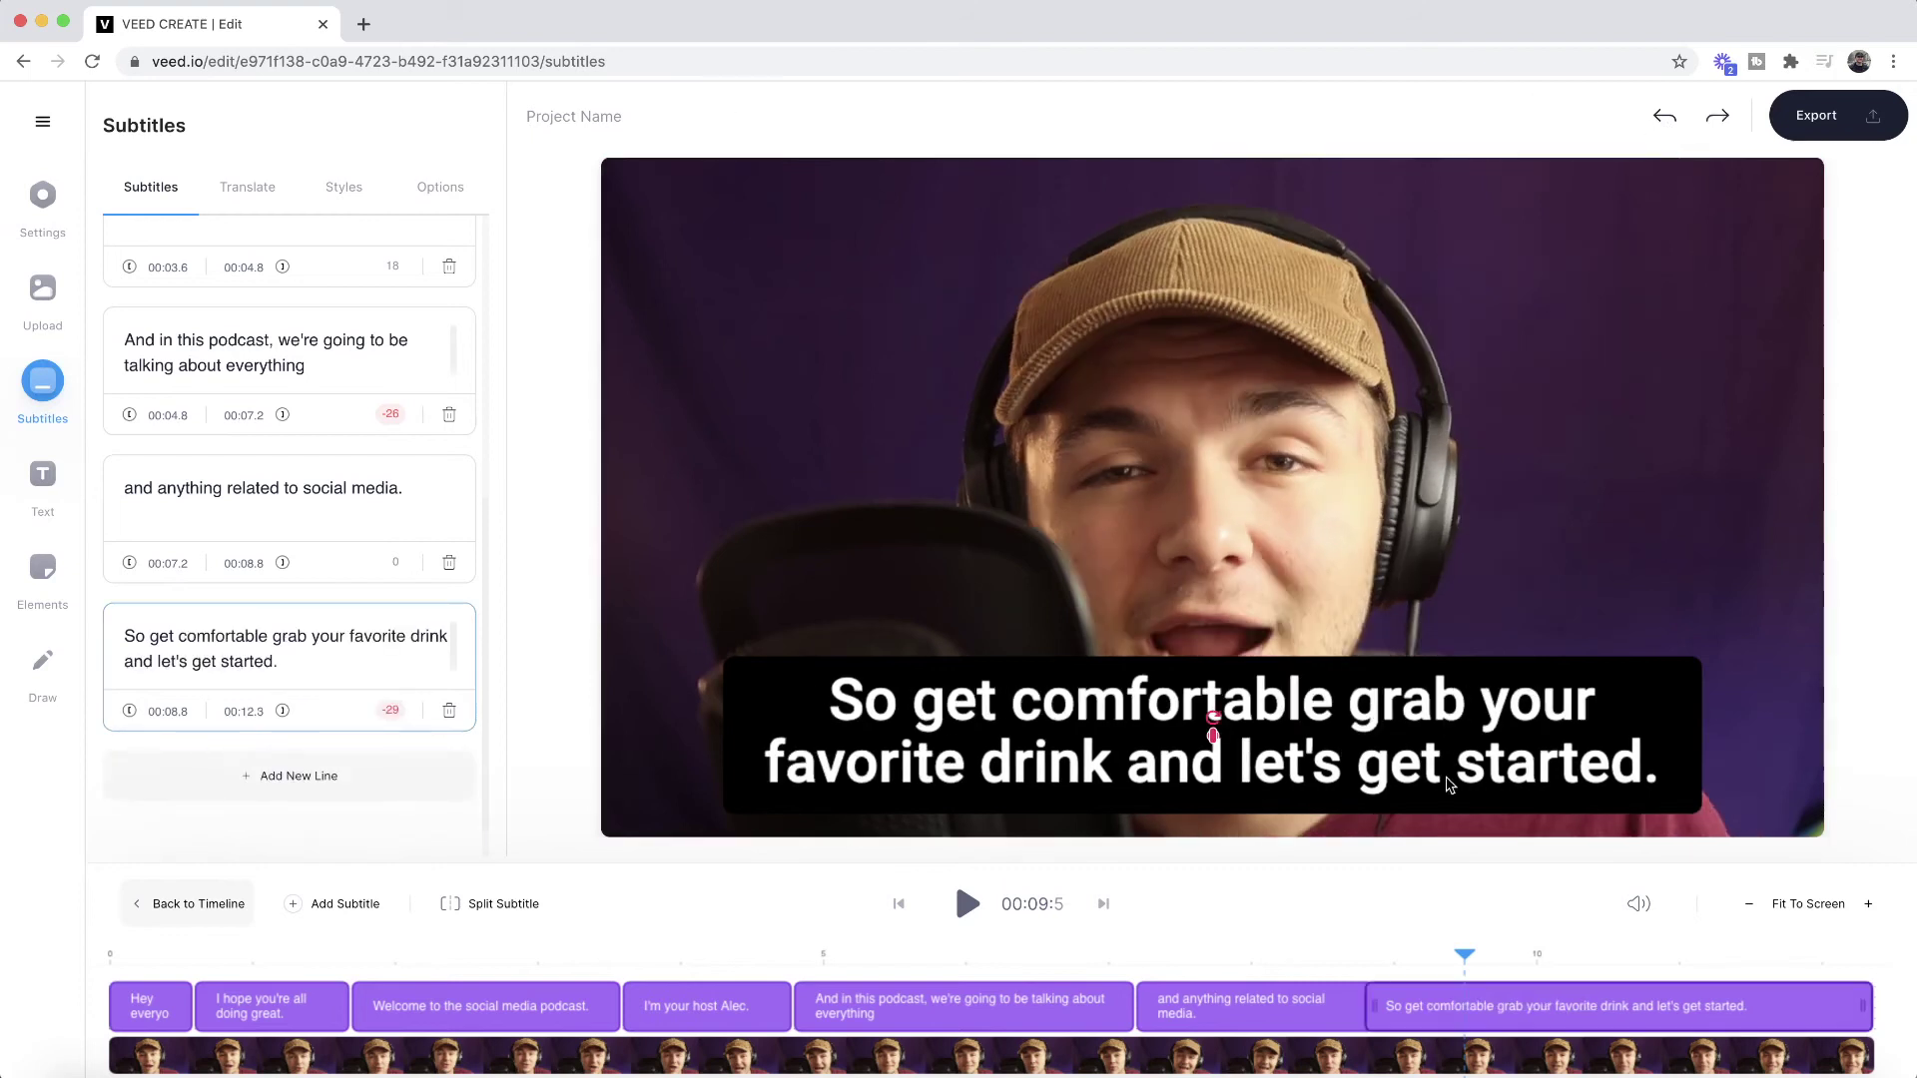
pyautogui.click(1476, 954)
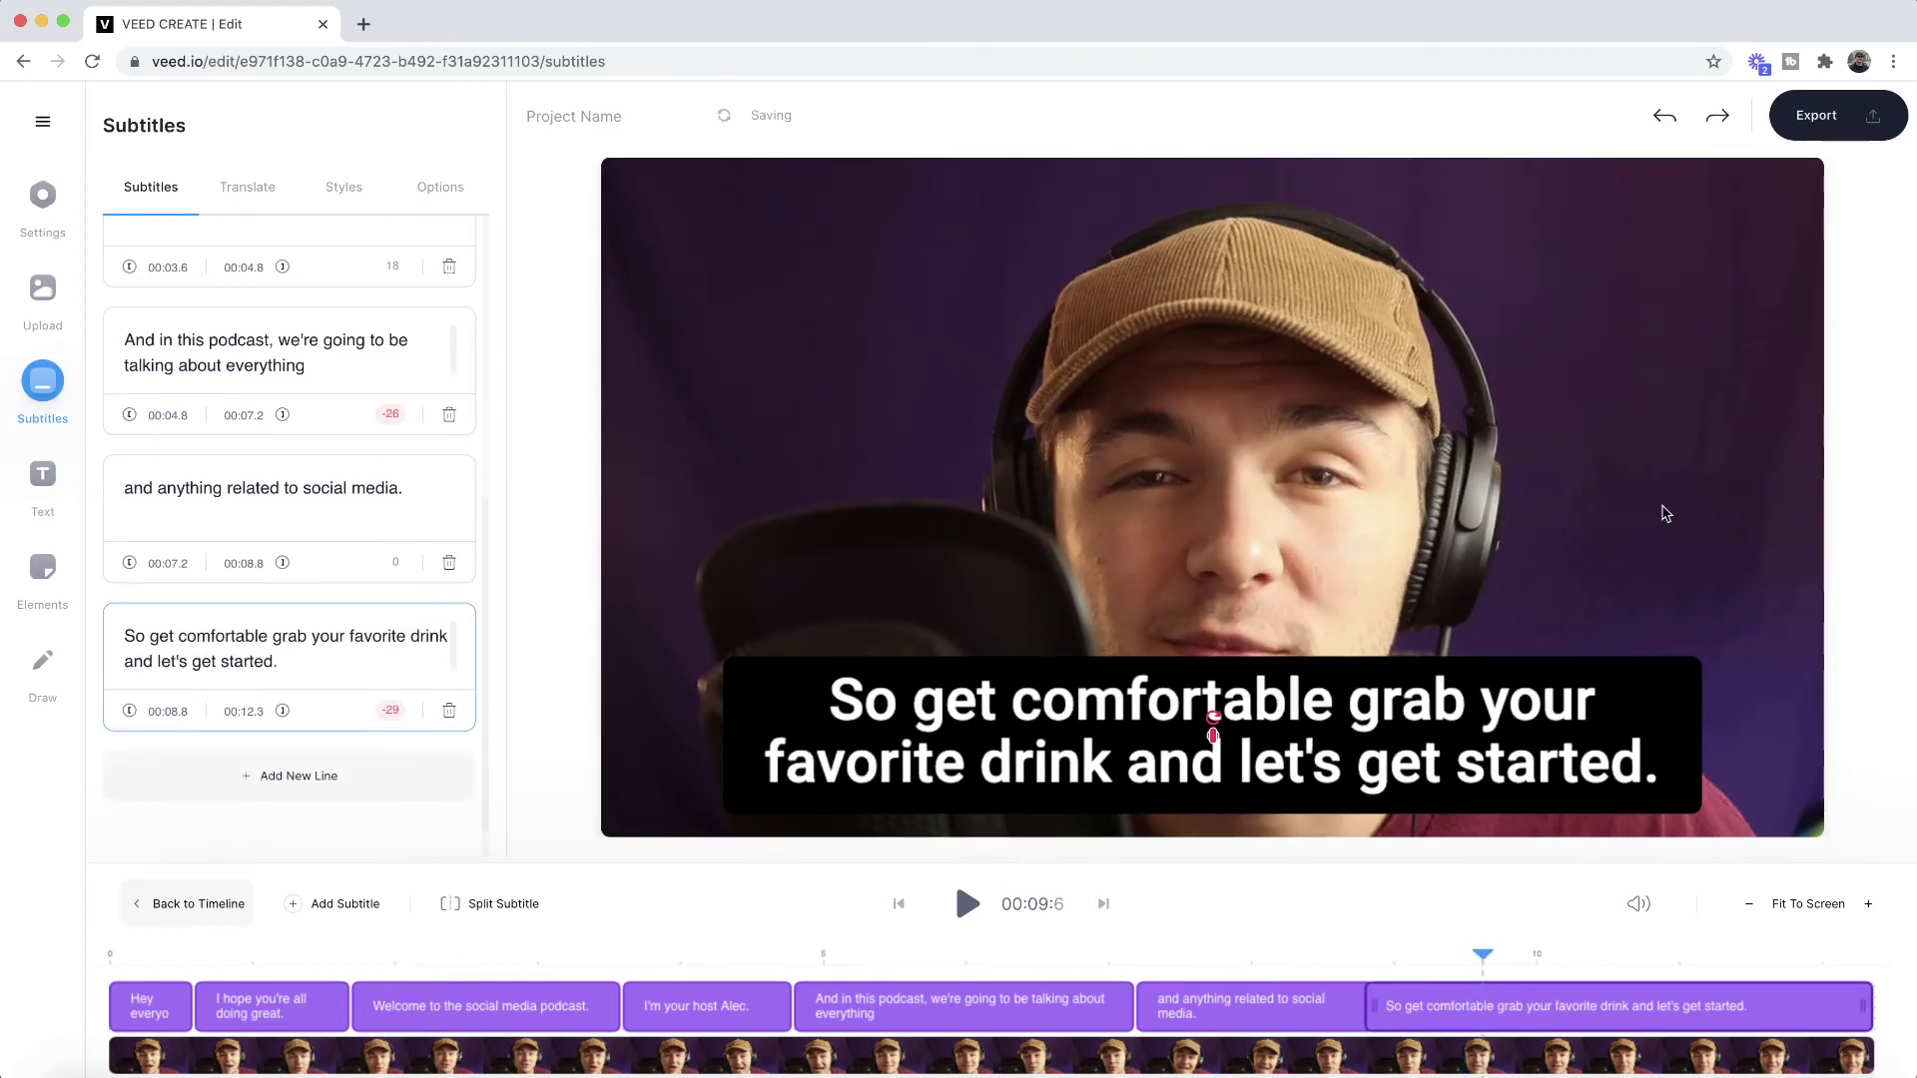
pyautogui.click(503, 905)
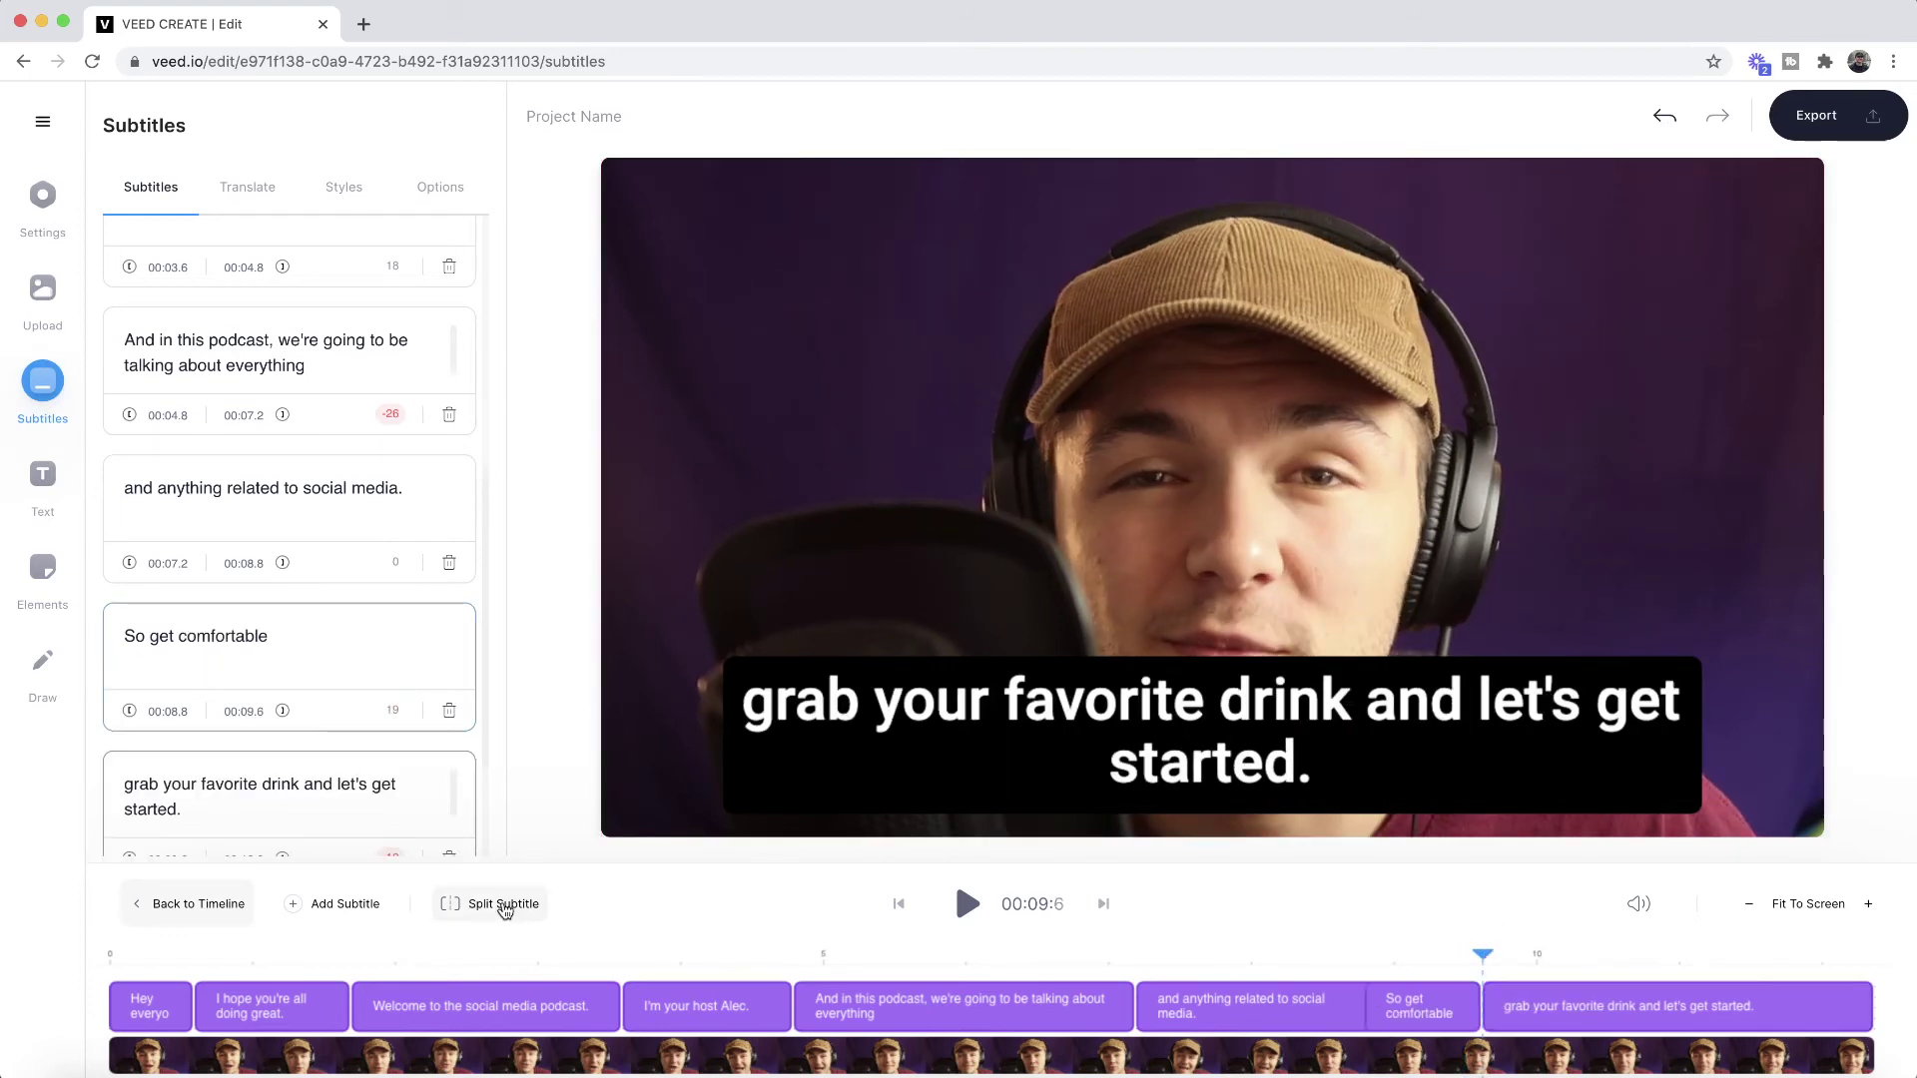
pyautogui.click(1325, 954)
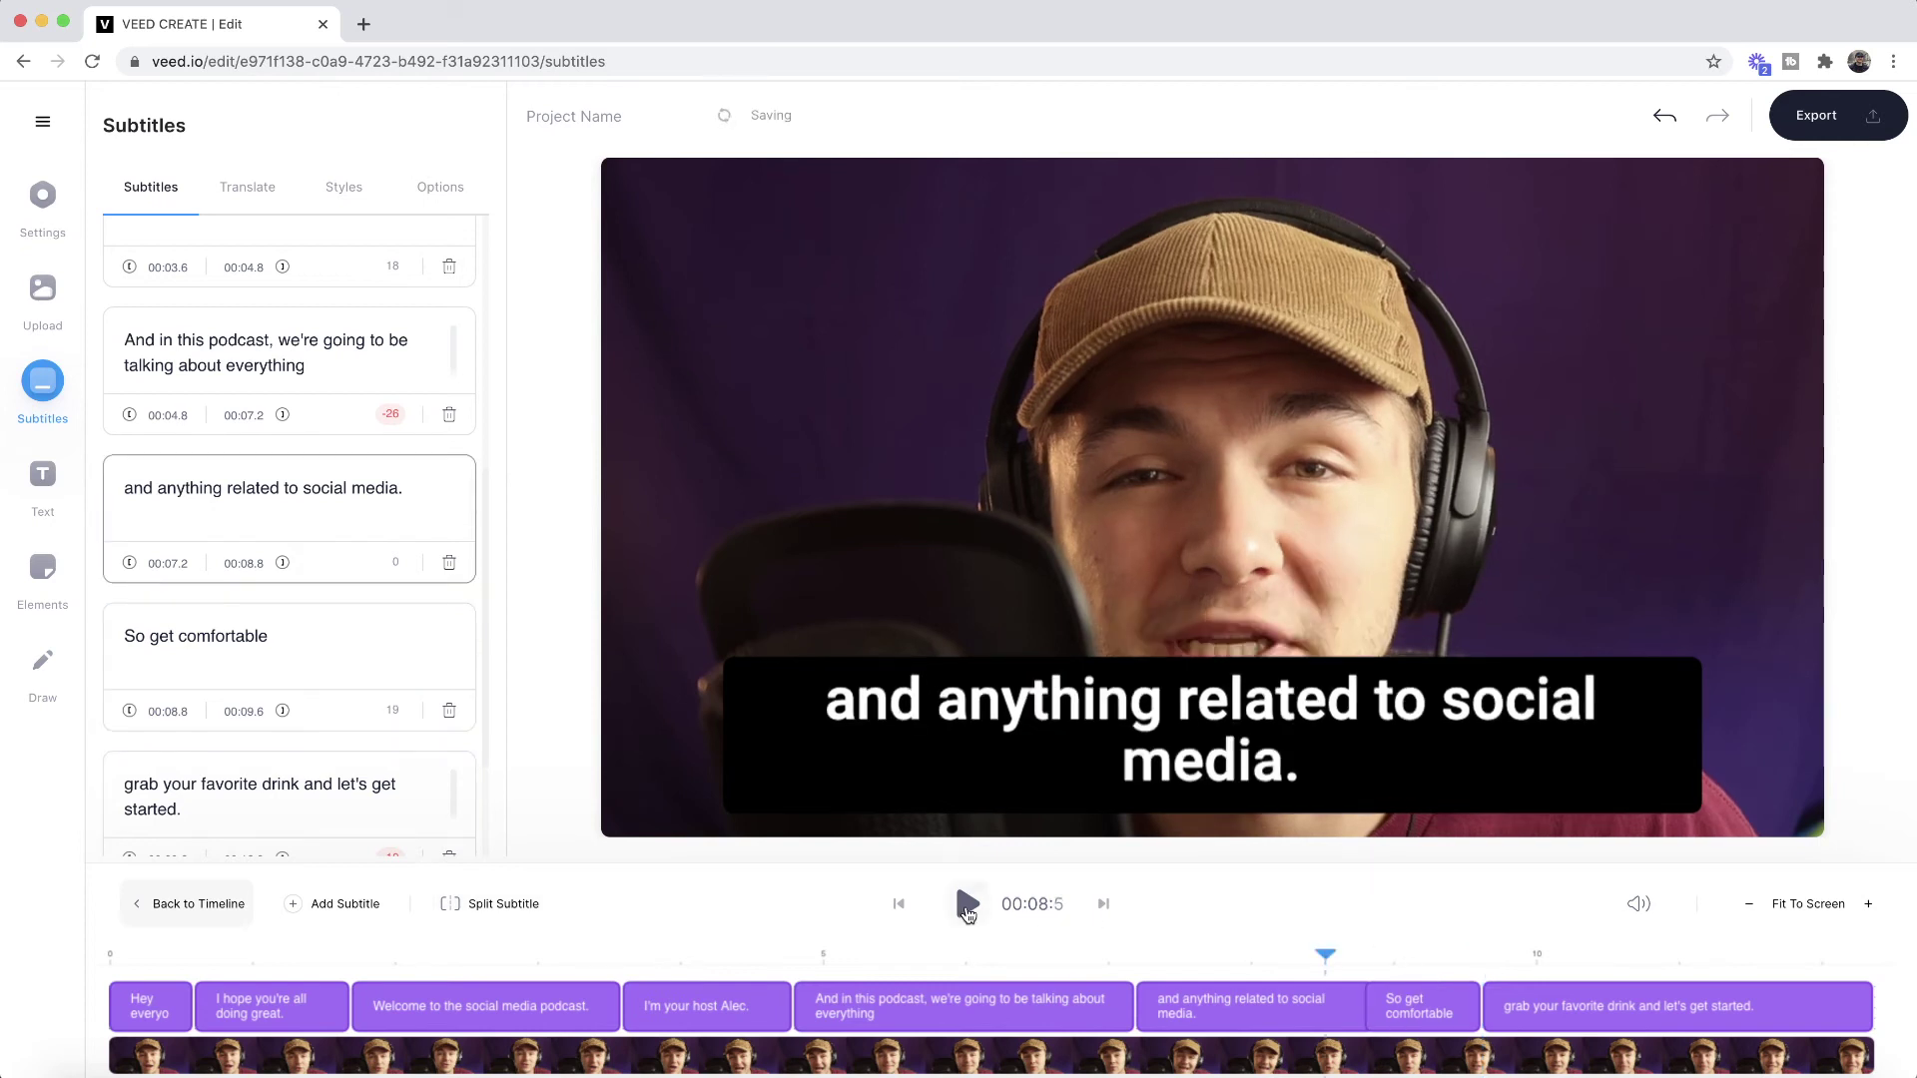
pyautogui.click(966, 907)
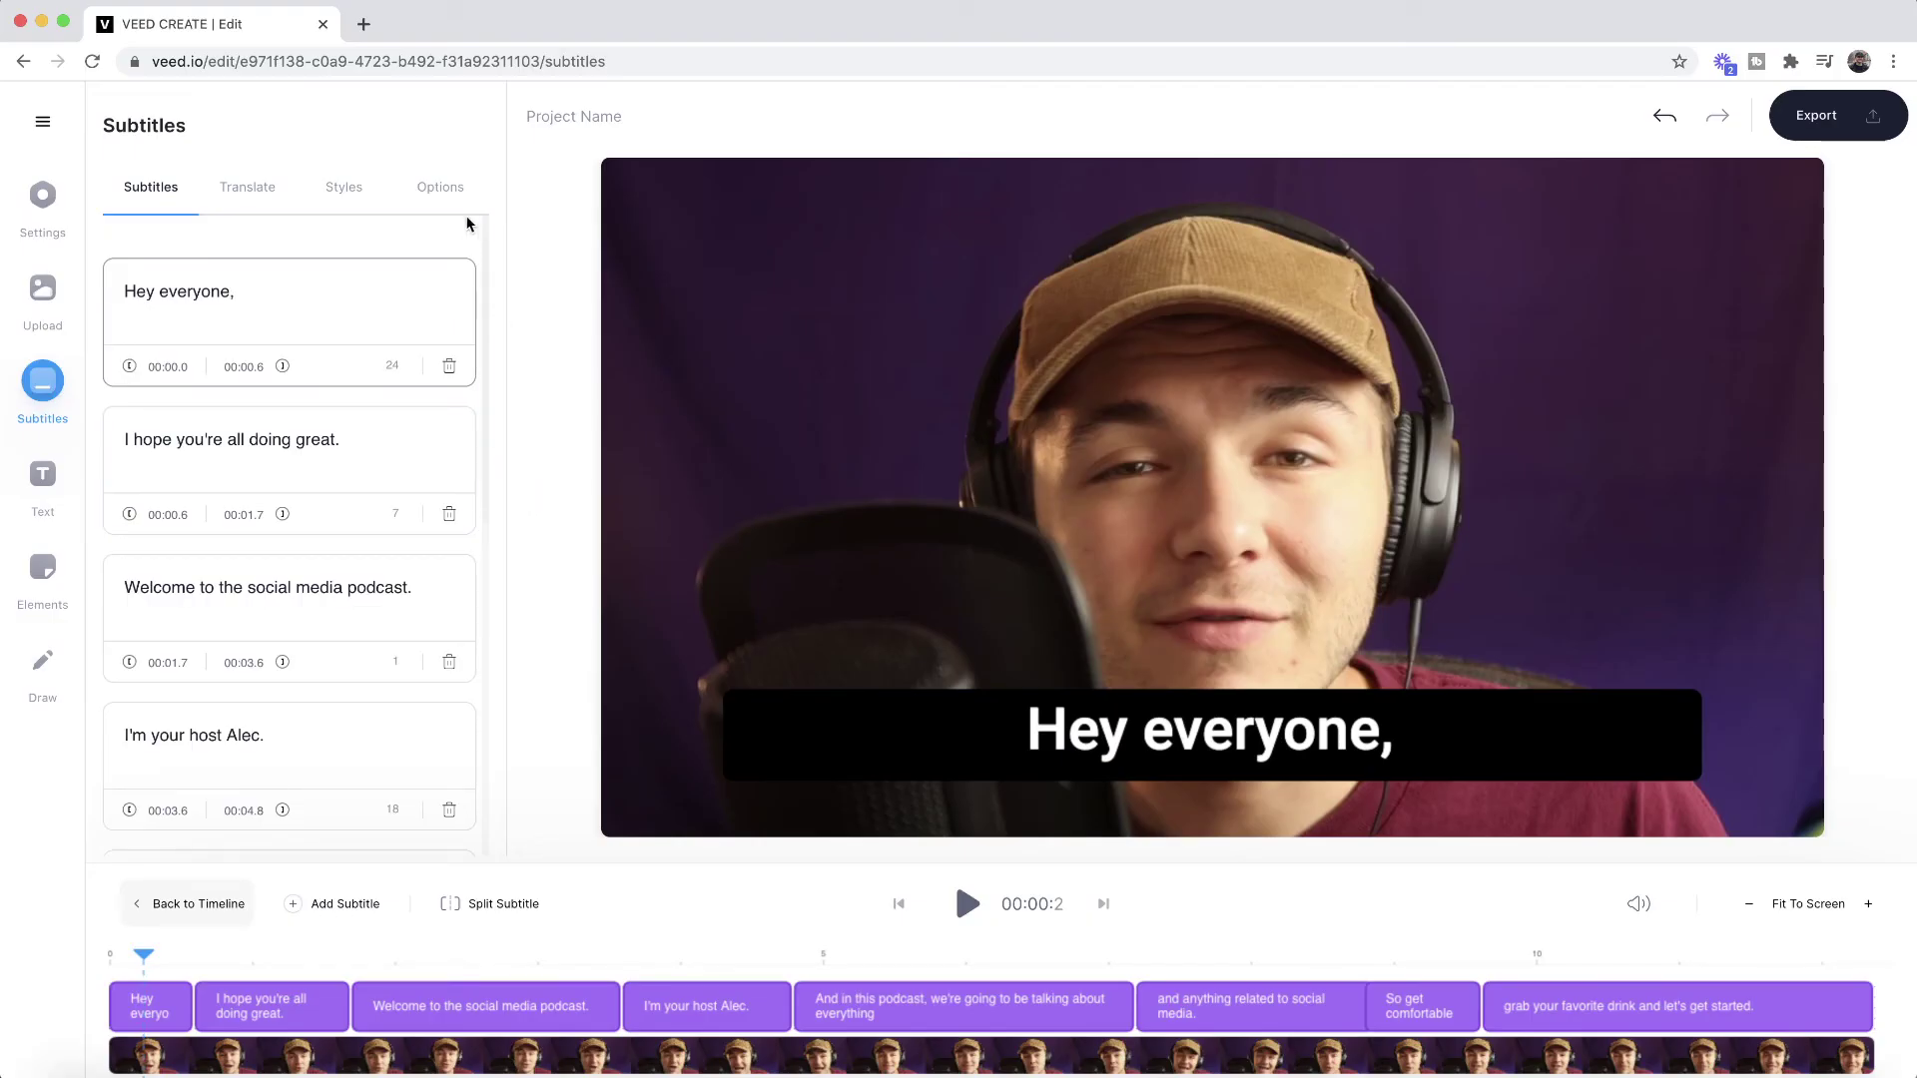
# Download the corrected subtitles in .SRT Format from the Options panel
pyautogui.click(443, 196)
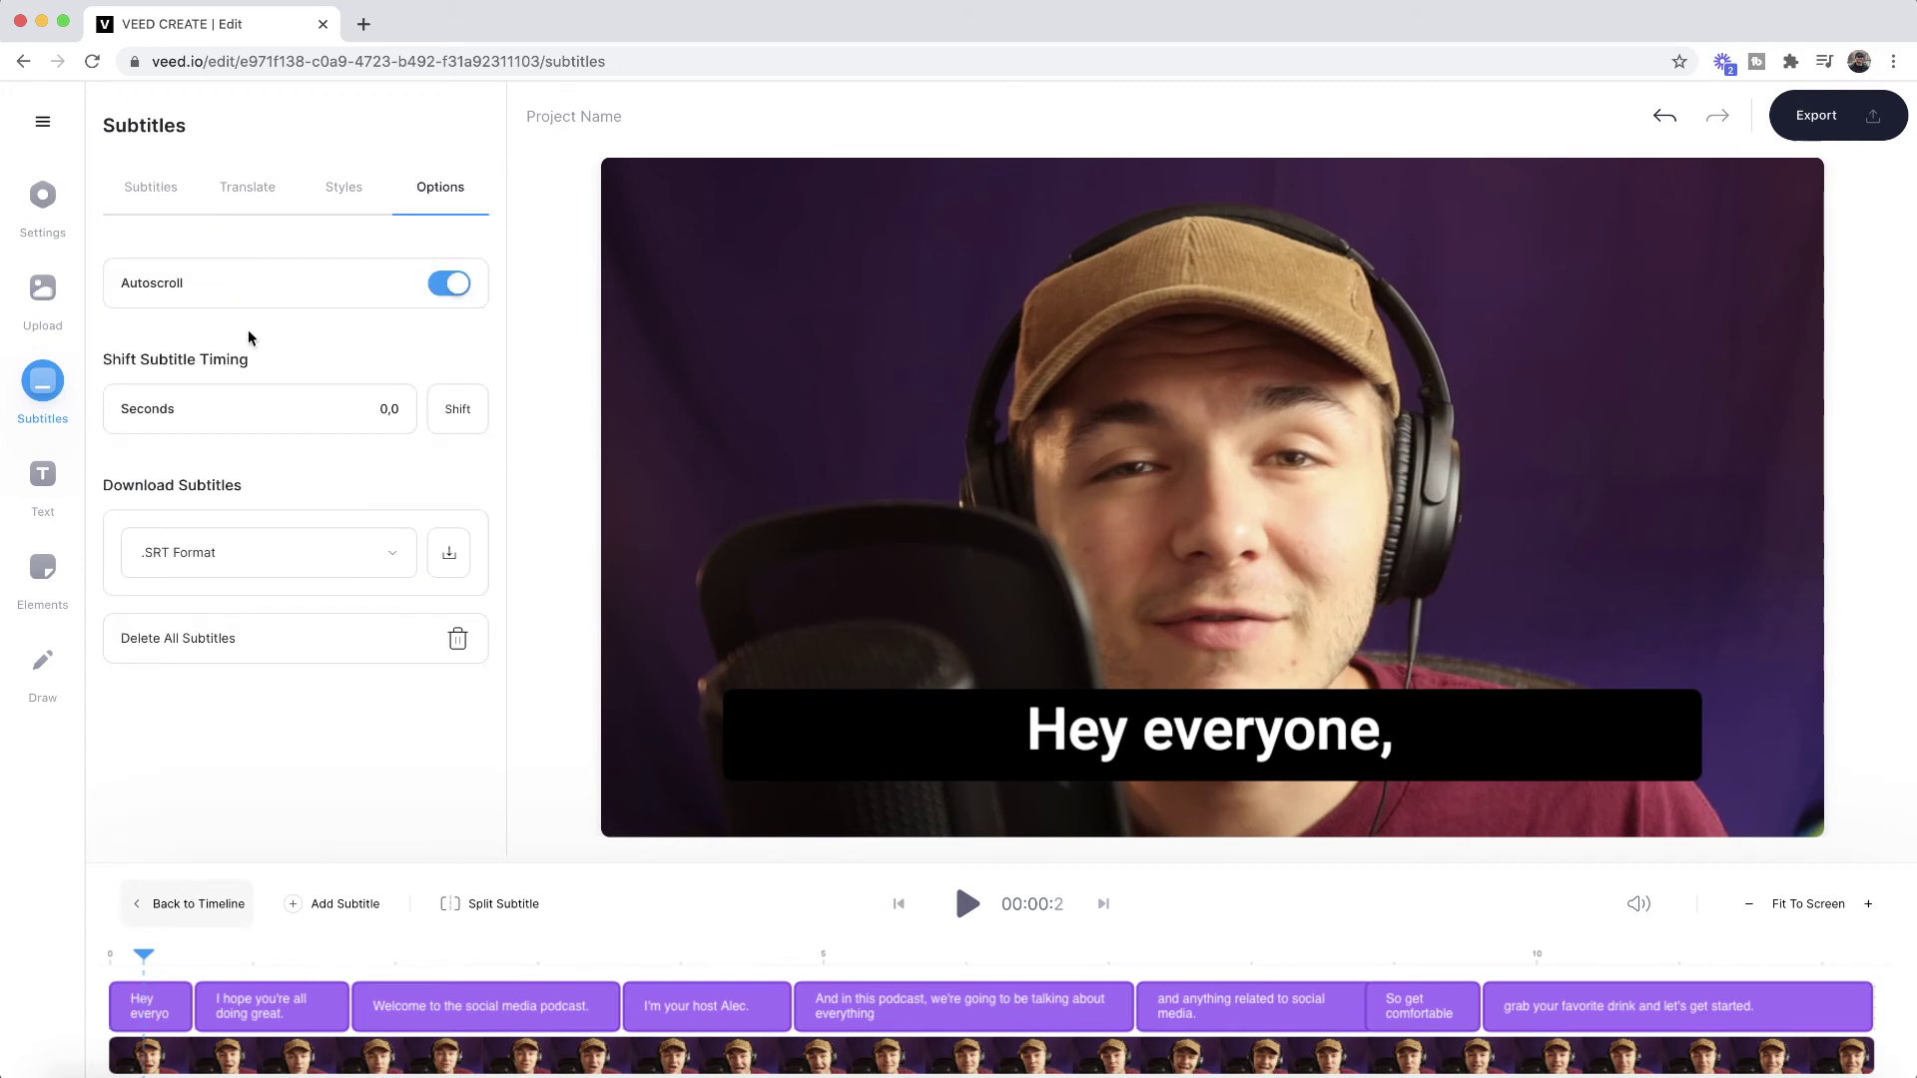
pyautogui.moveTo(239, 485); pyautogui.dragTo(146, 486)
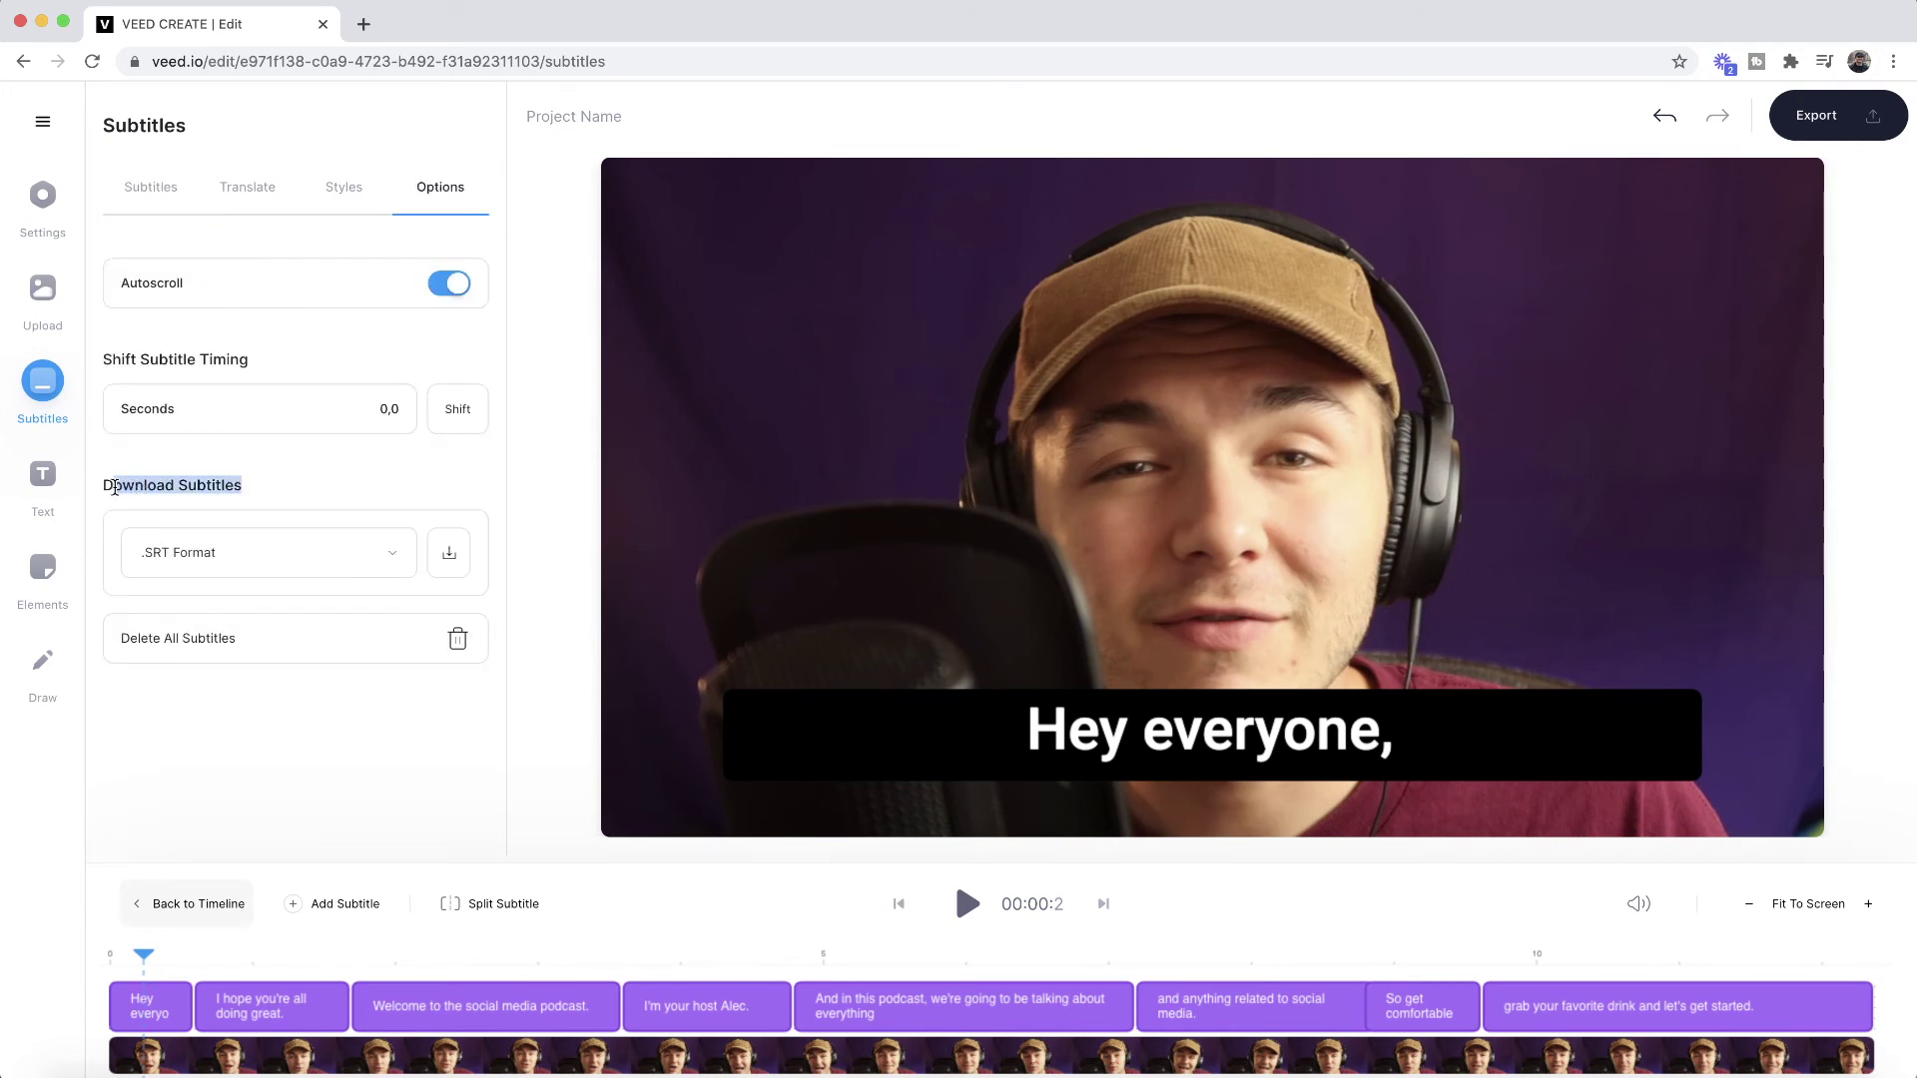
pyautogui.click(261, 552)
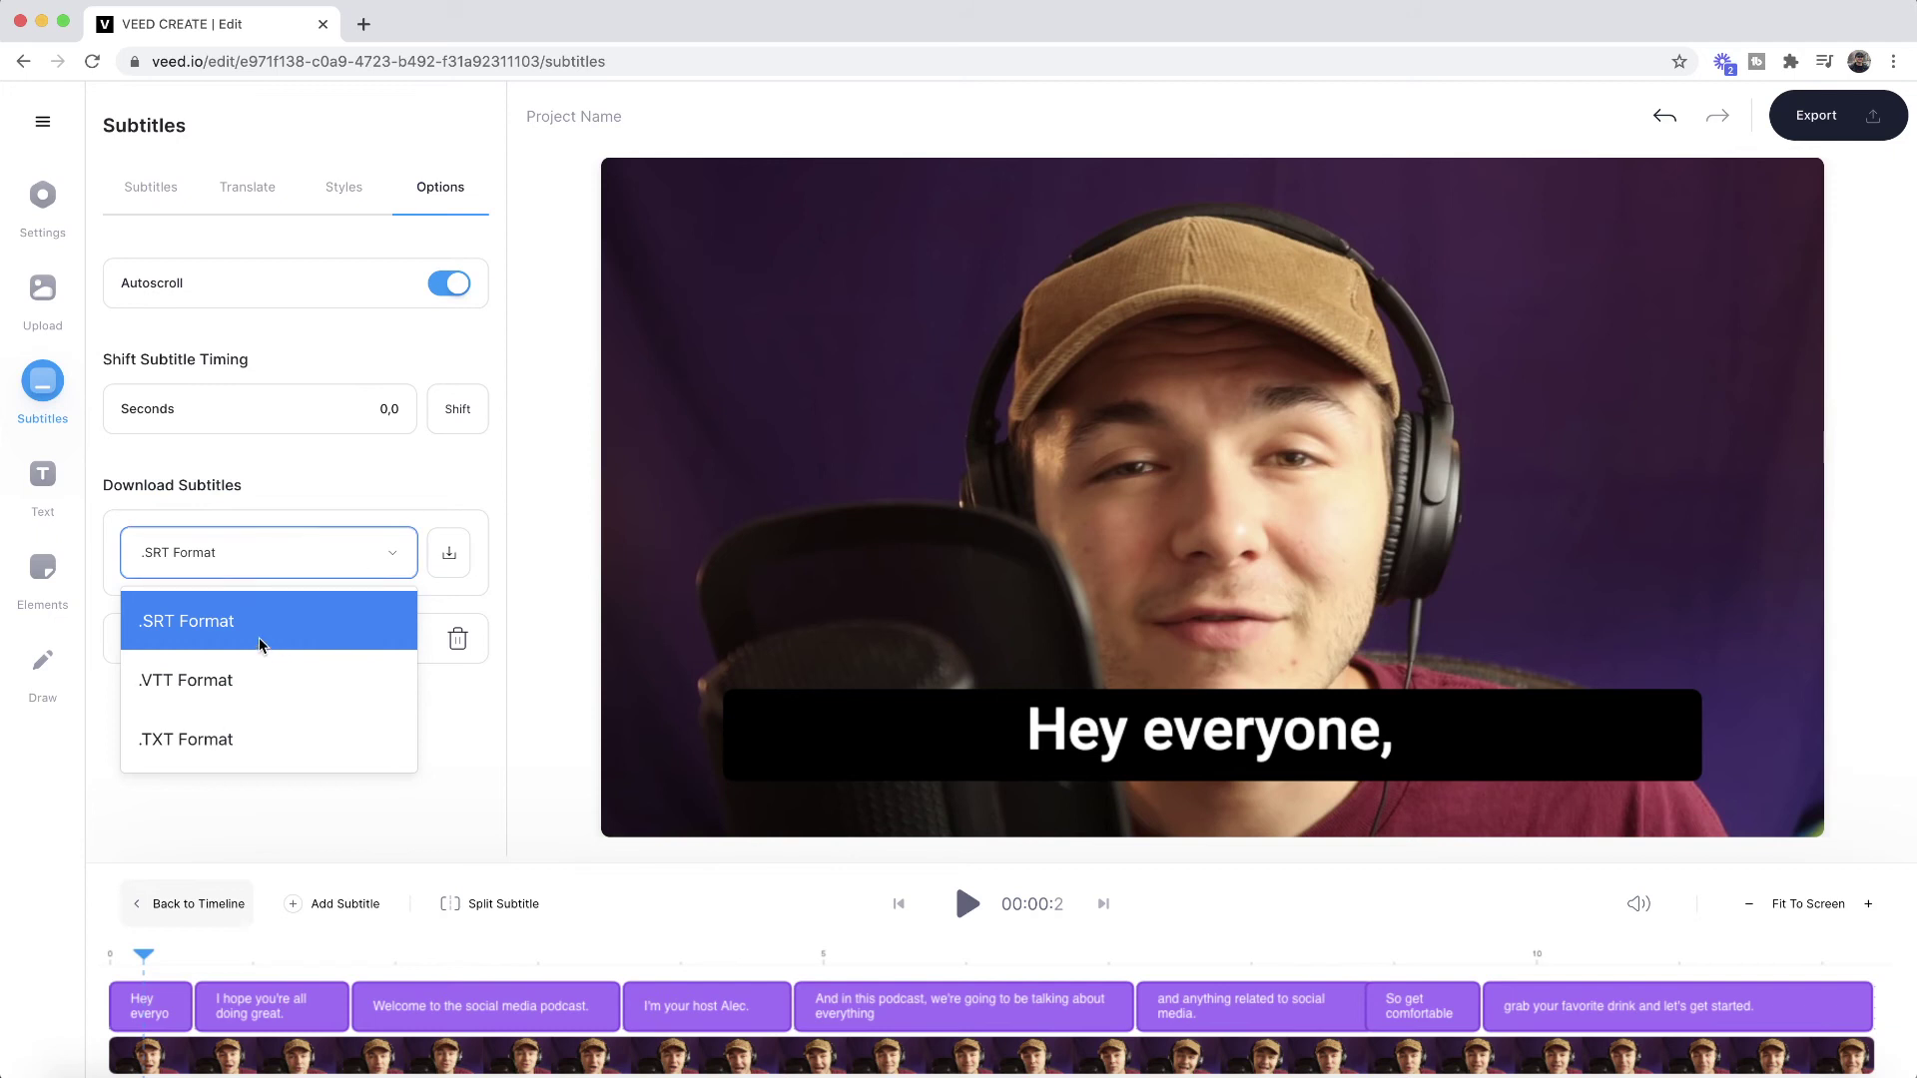
pyautogui.click(205, 567)
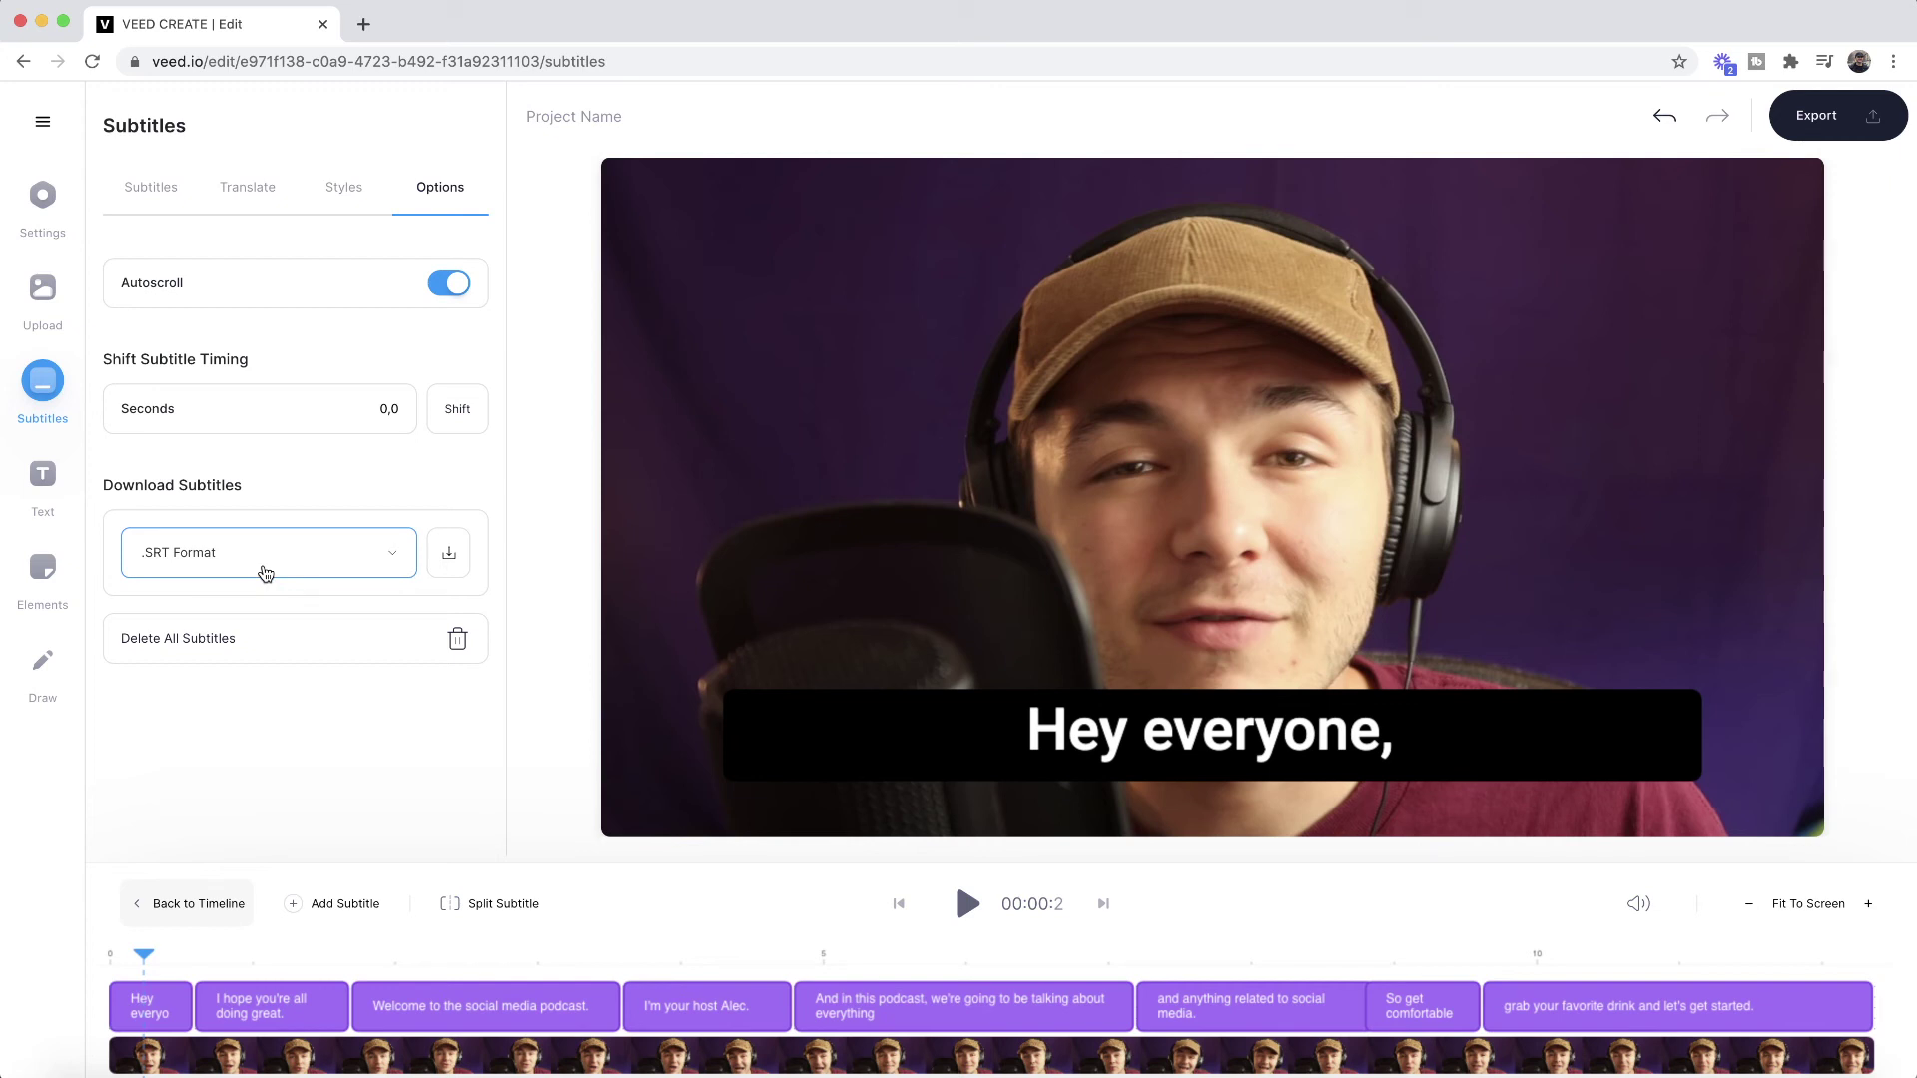
pyautogui.click(449, 552)
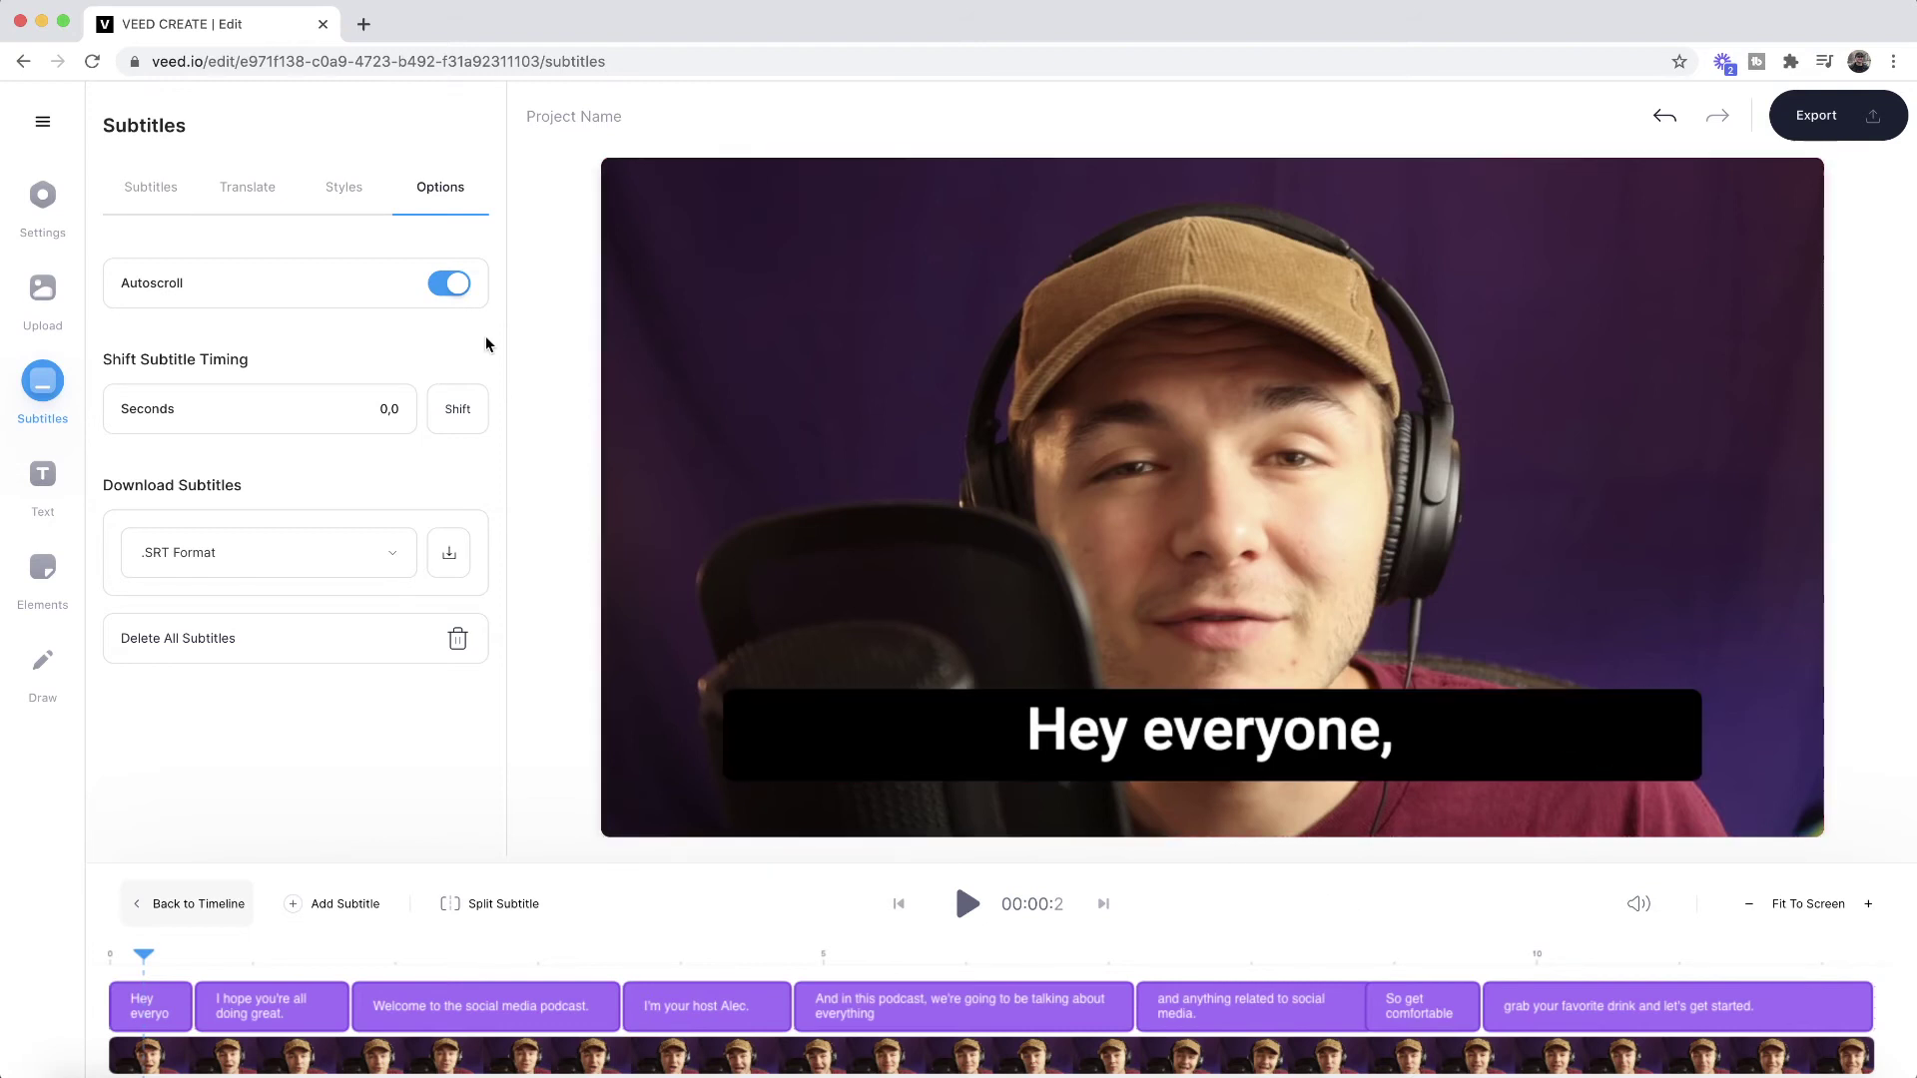
# Switch the captions from the black box to the Drop shadow style
pyautogui.click(349, 192)
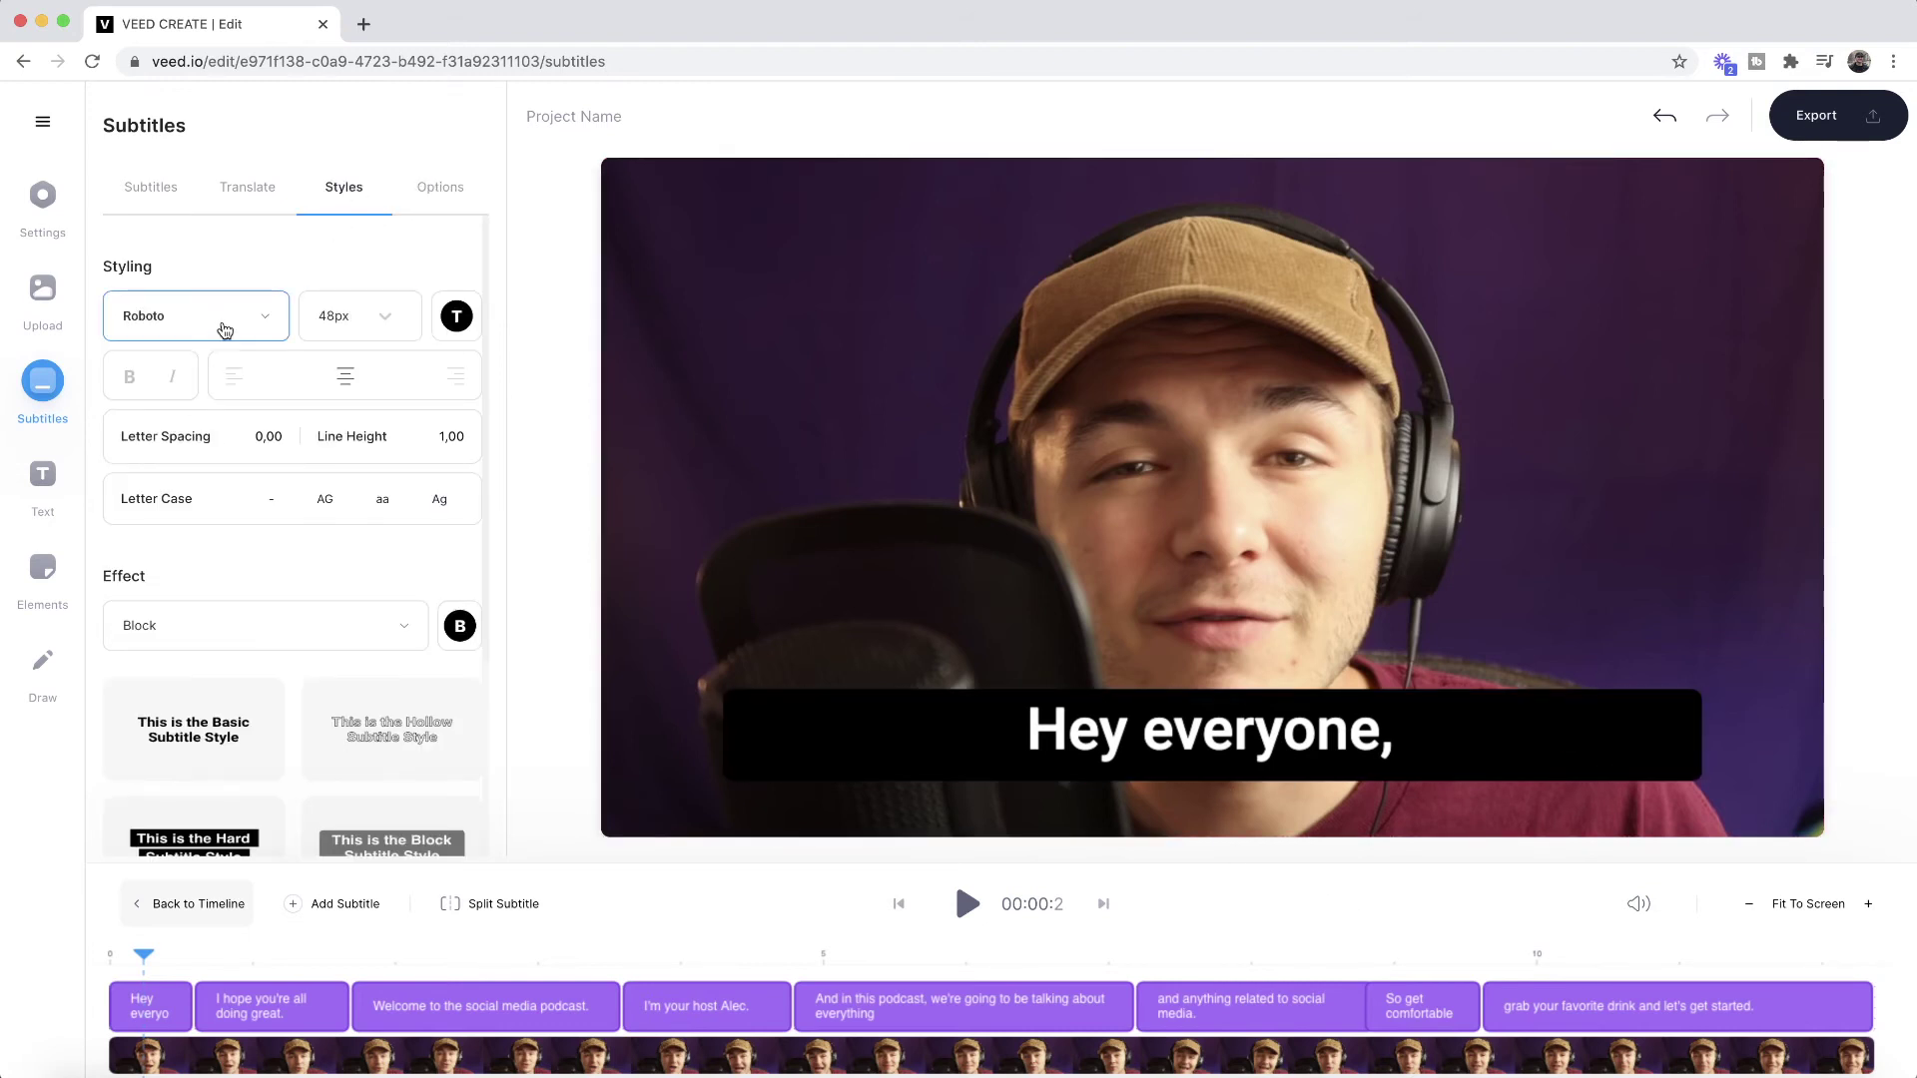
pyautogui.scroll(-3, 233, 663)
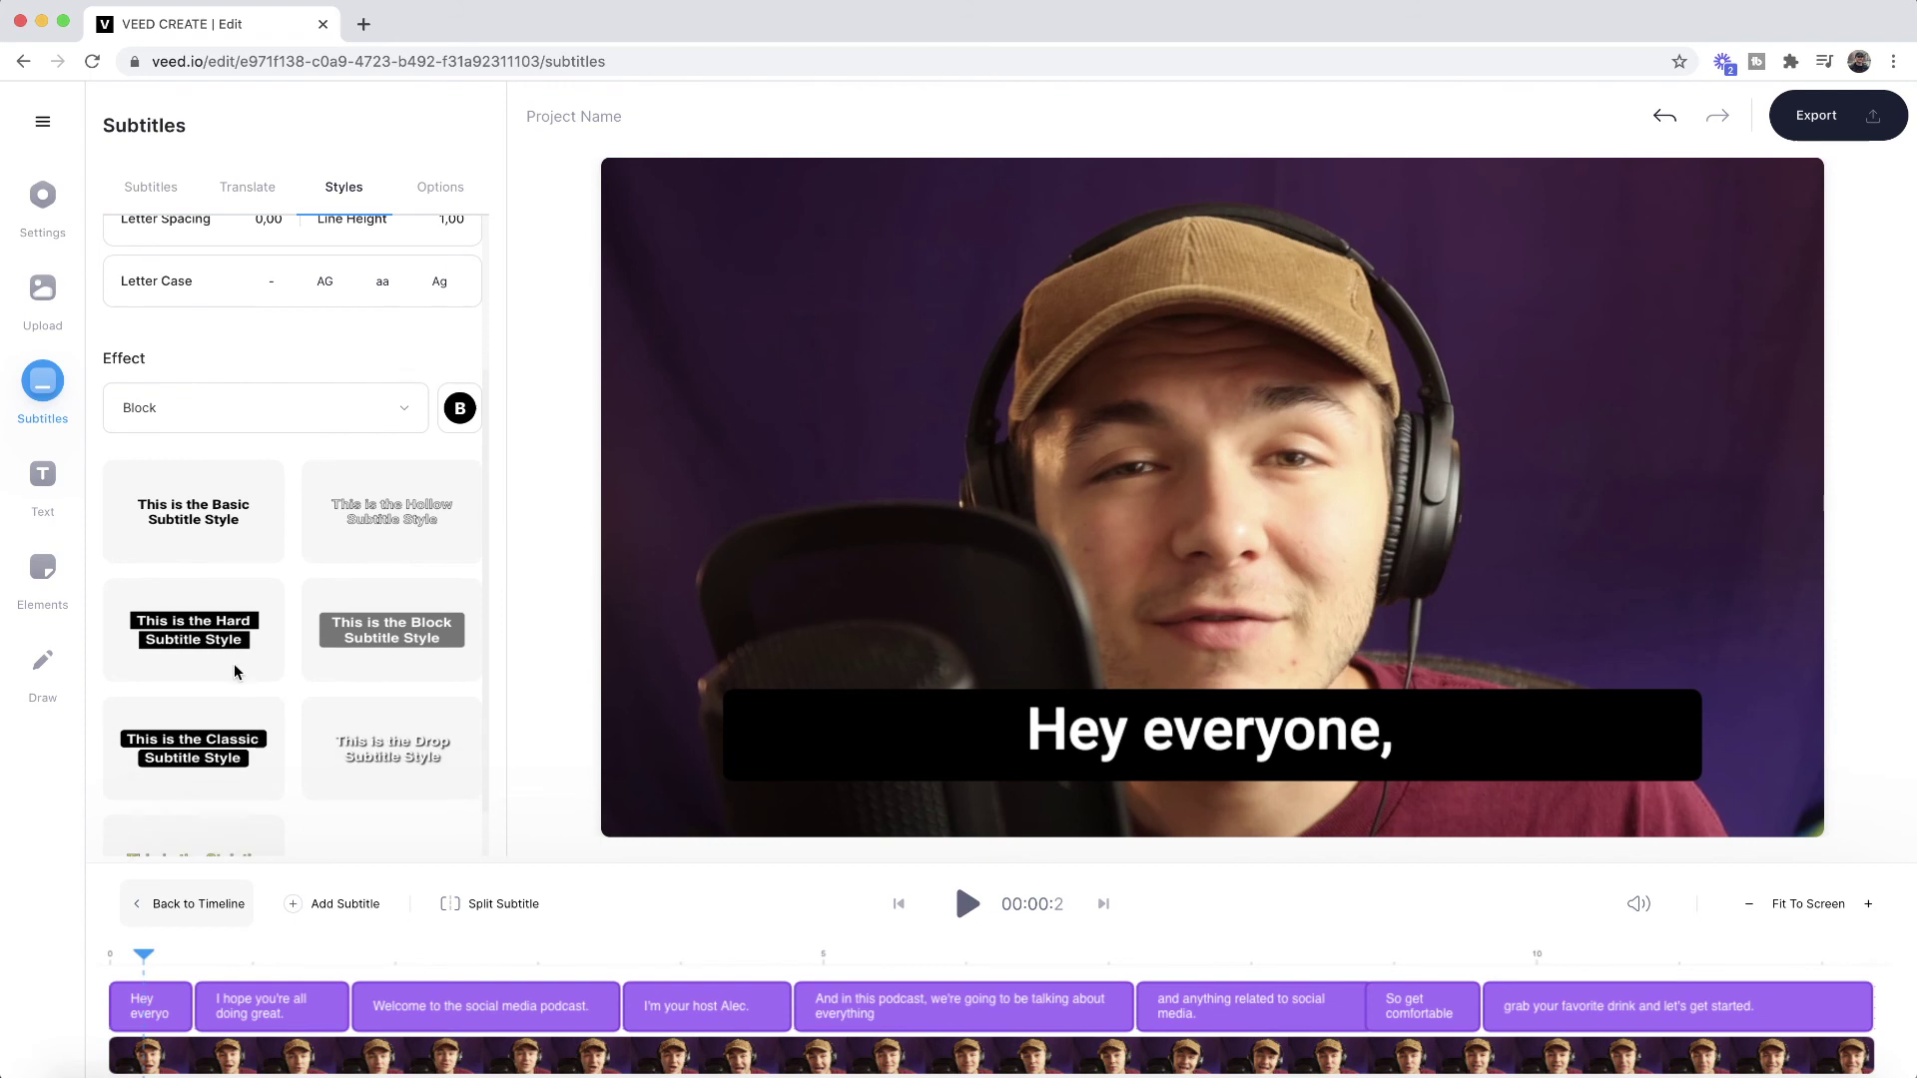
pyautogui.click(379, 748)
# Set the caption font to Anton and the text colour to pink #FF006A
pyautogui.scroll(2, 365, 417)
pyautogui.scroll(1, 366, 417)
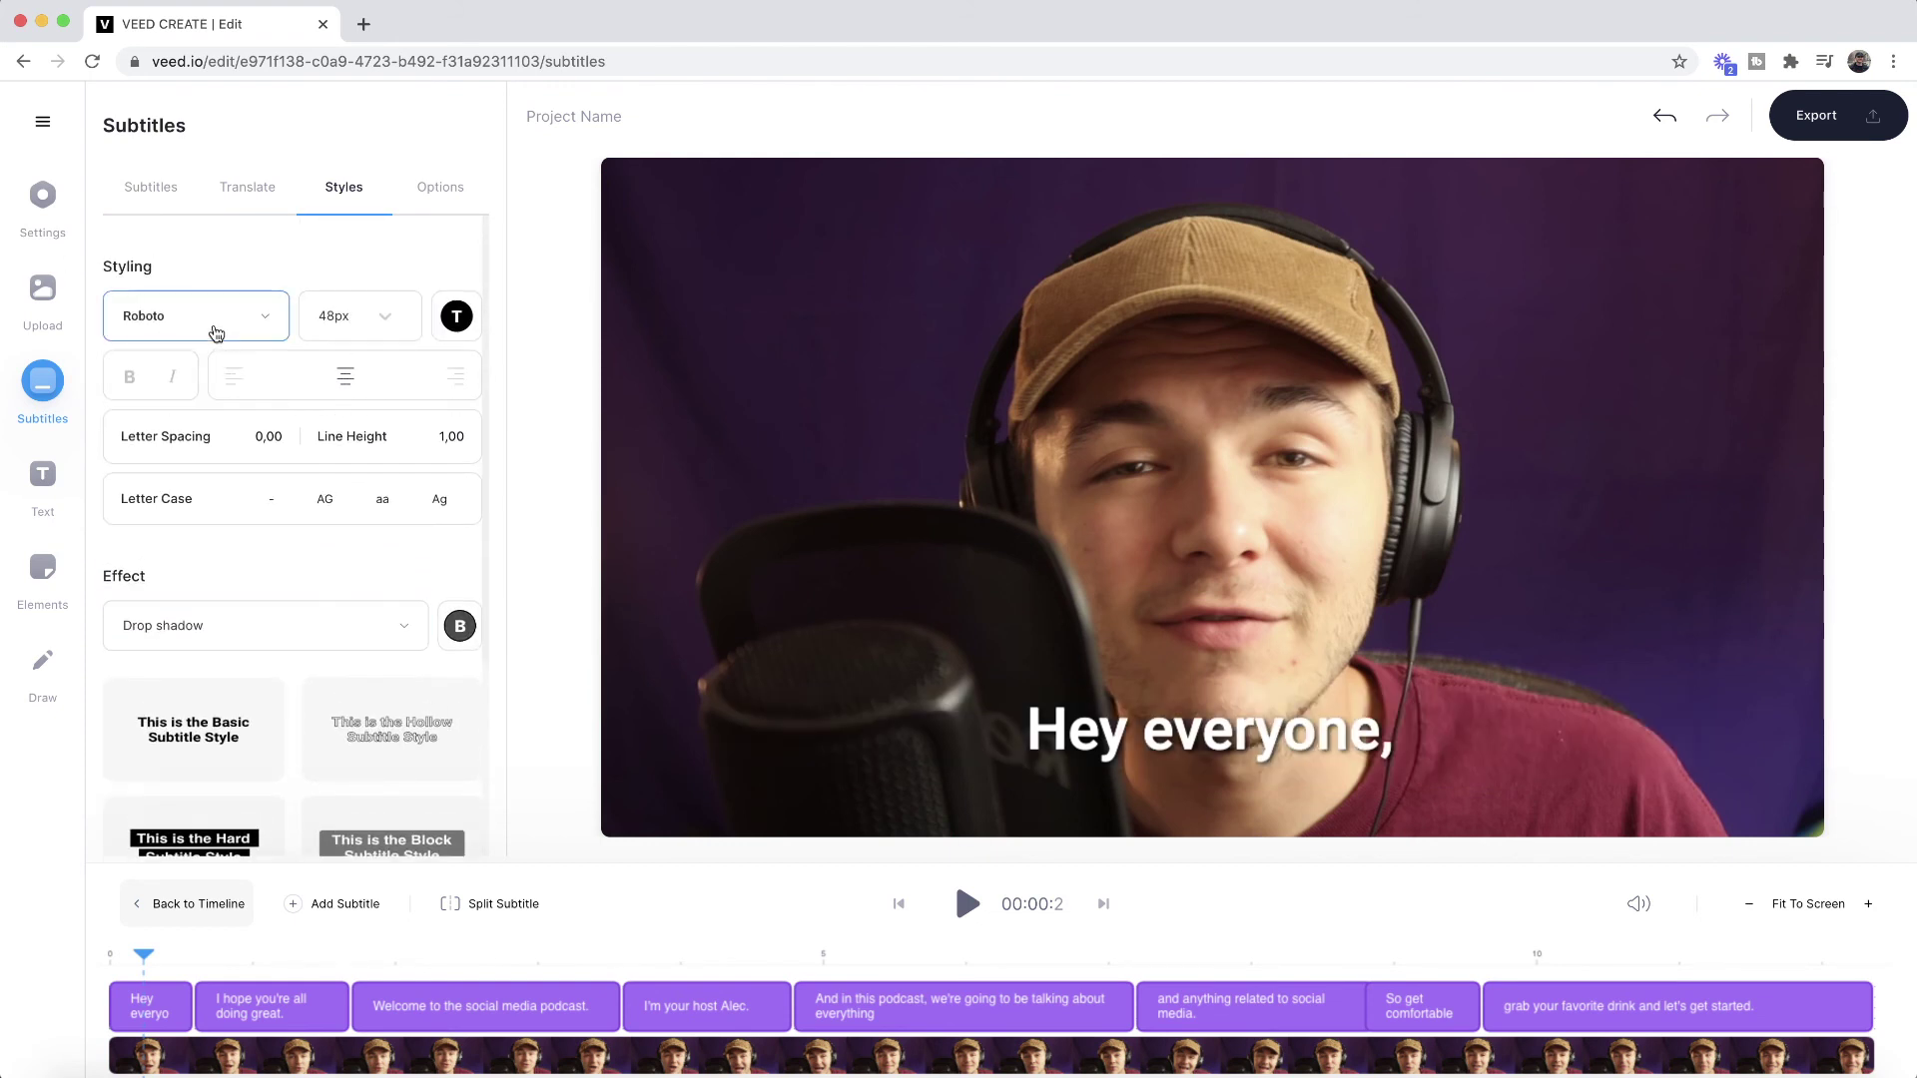
pyautogui.click(269, 316)
pyautogui.click(172, 526)
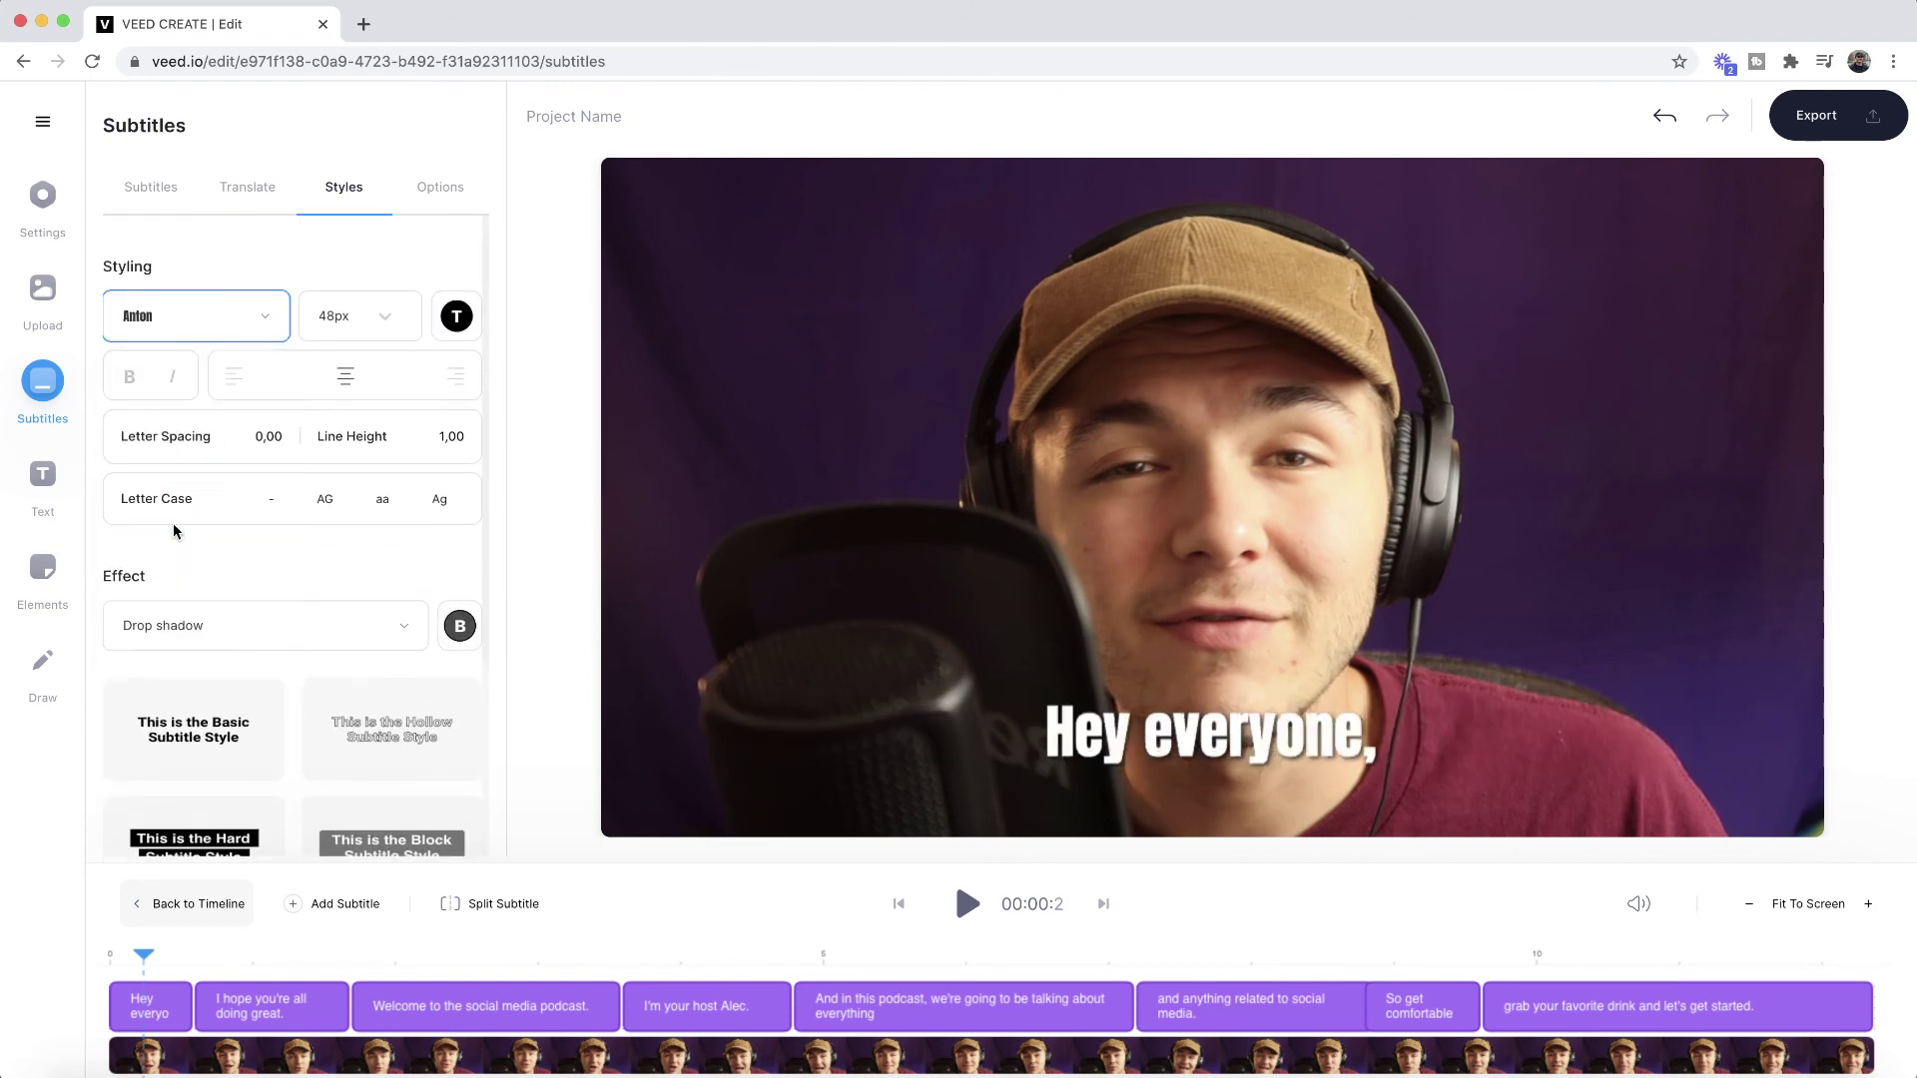
pyautogui.click(455, 321)
pyautogui.click(353, 489)
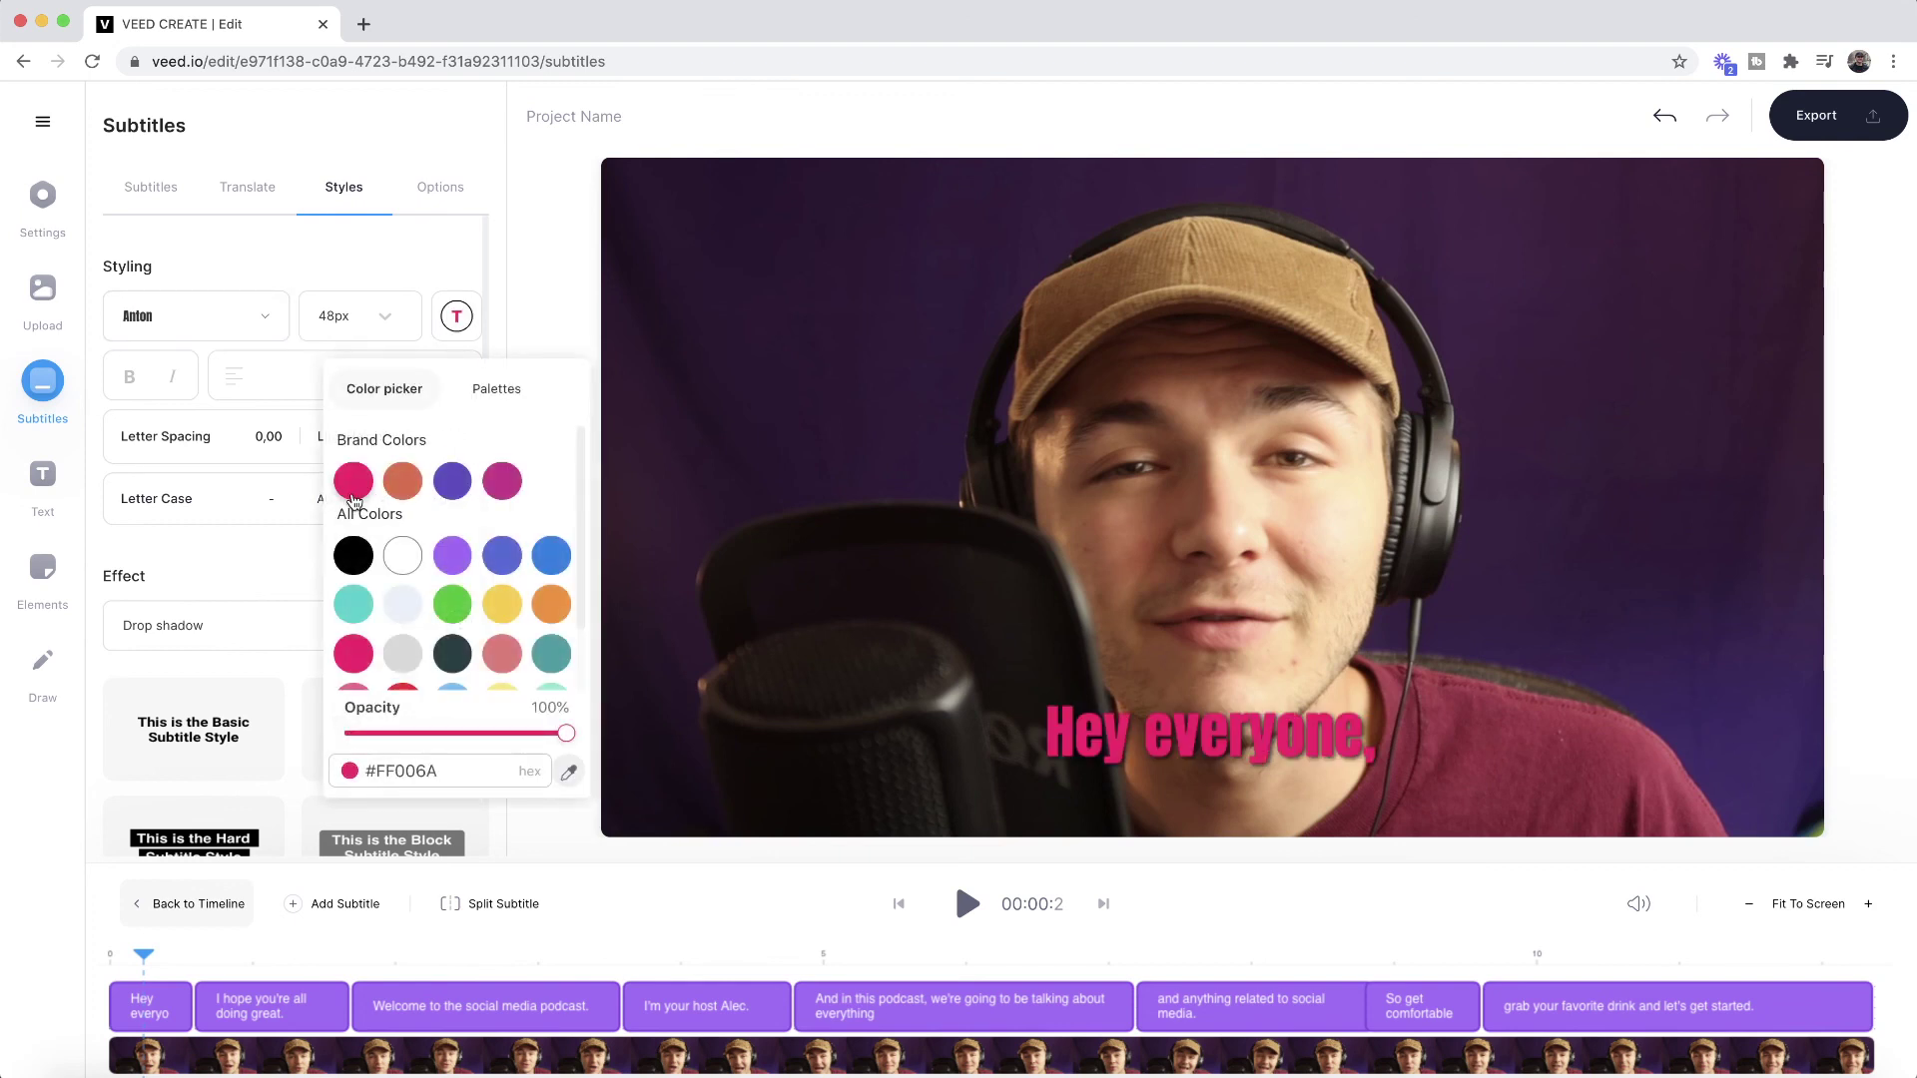
pyautogui.click(536, 306)
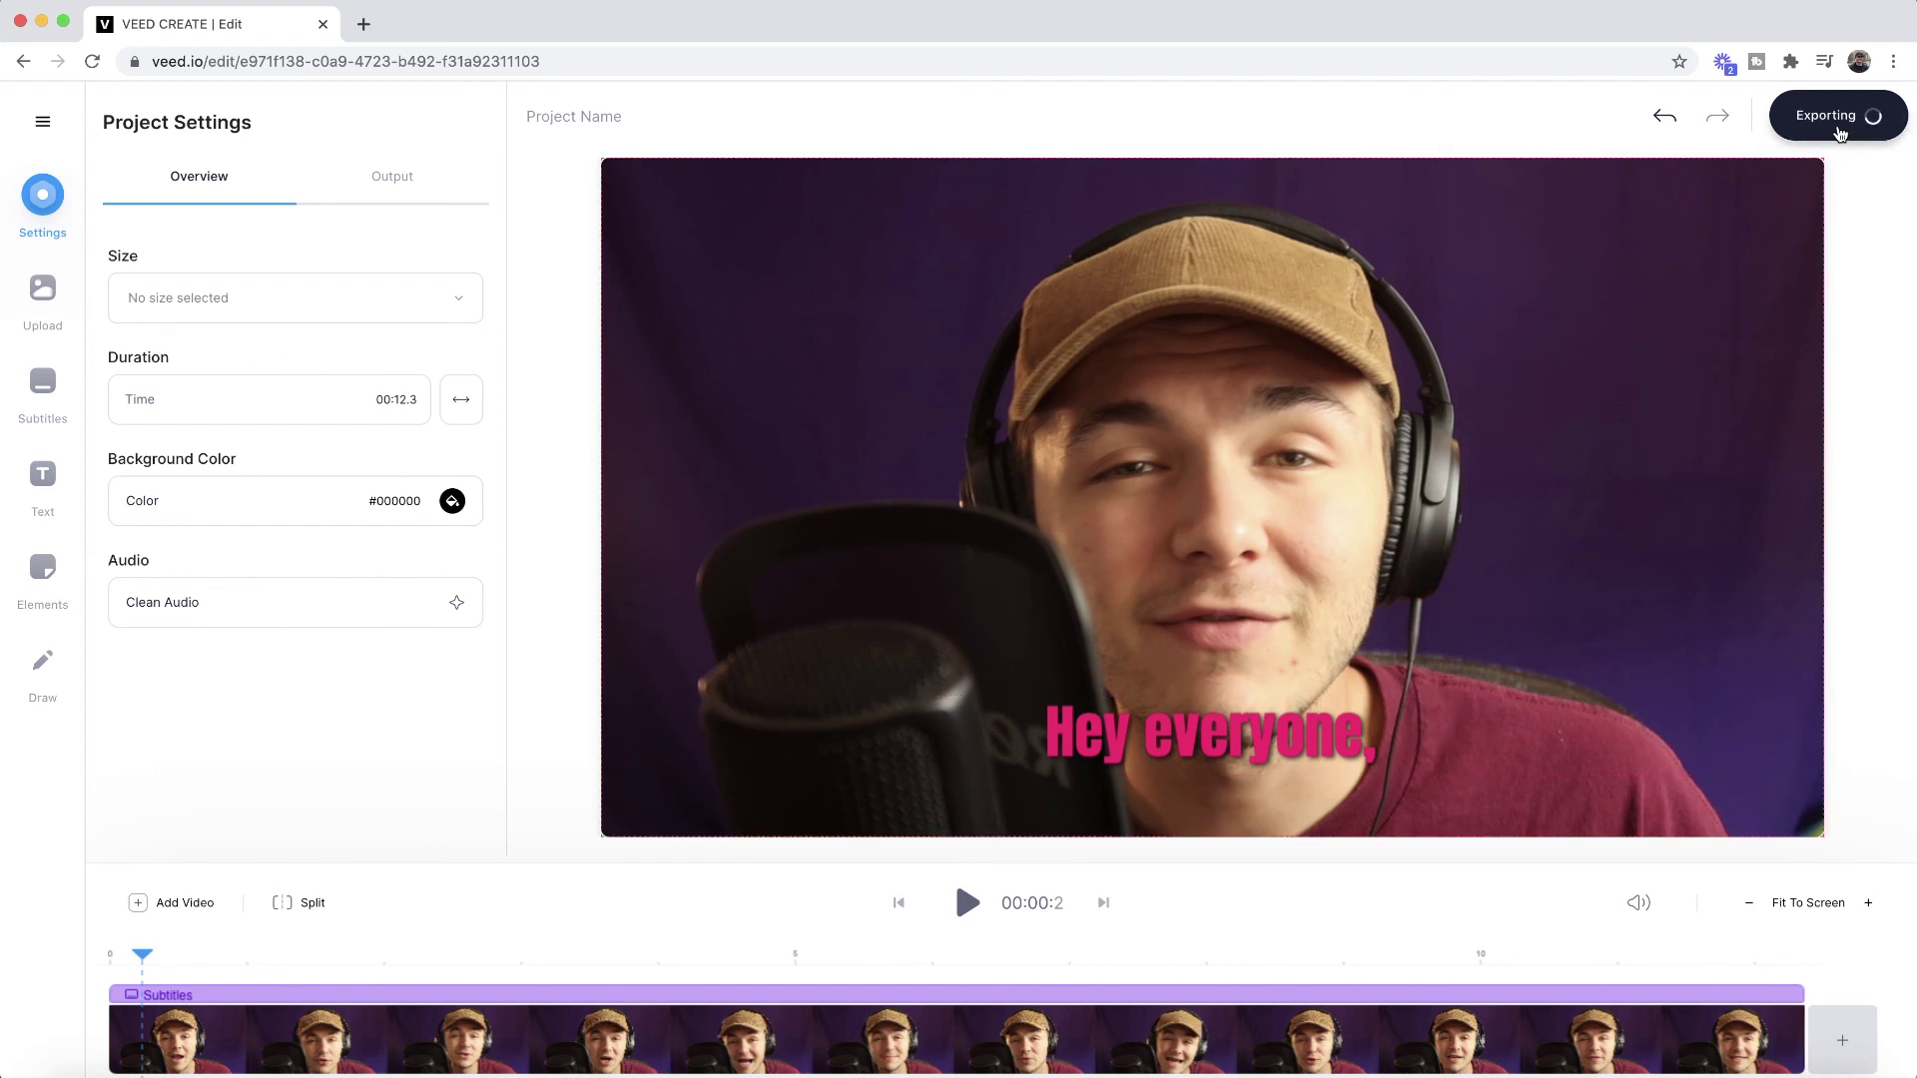
# Export the podcast video so it starts rendering in HD
pyautogui.click(1838, 128)
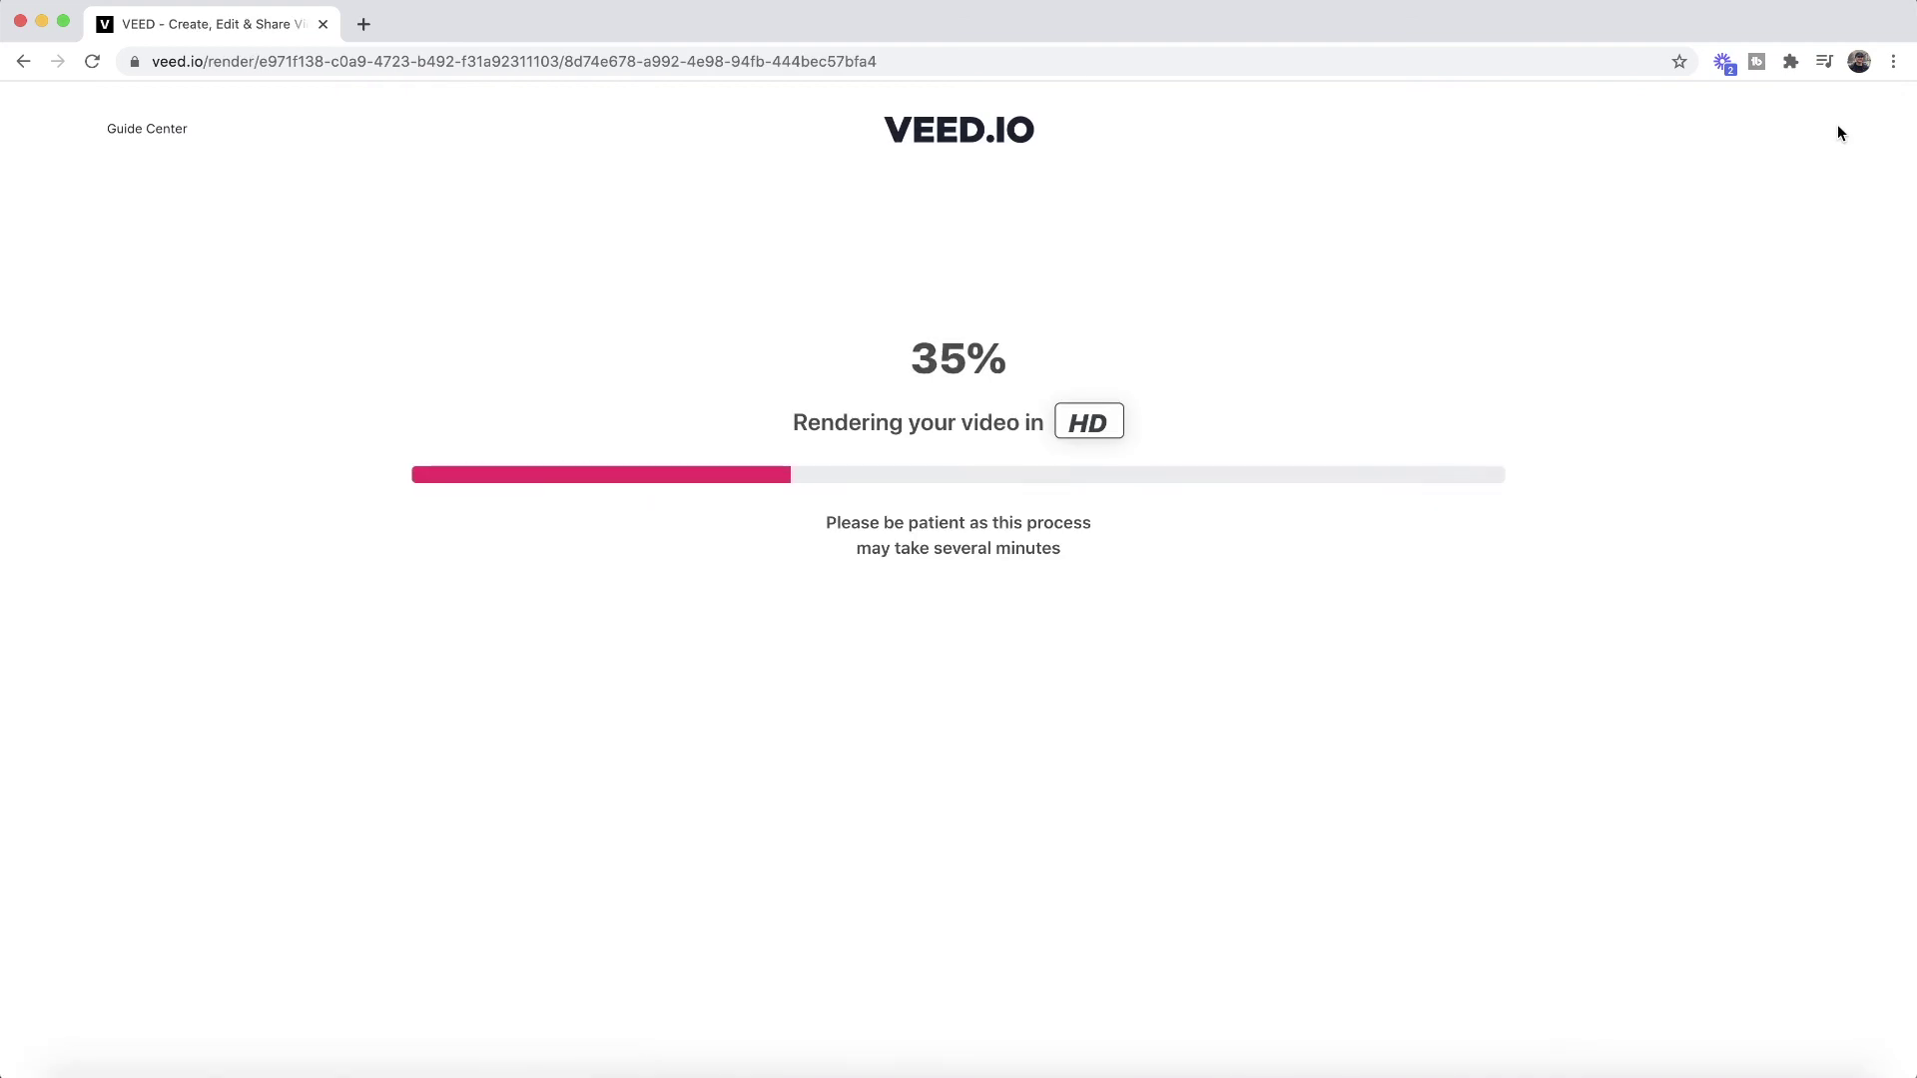